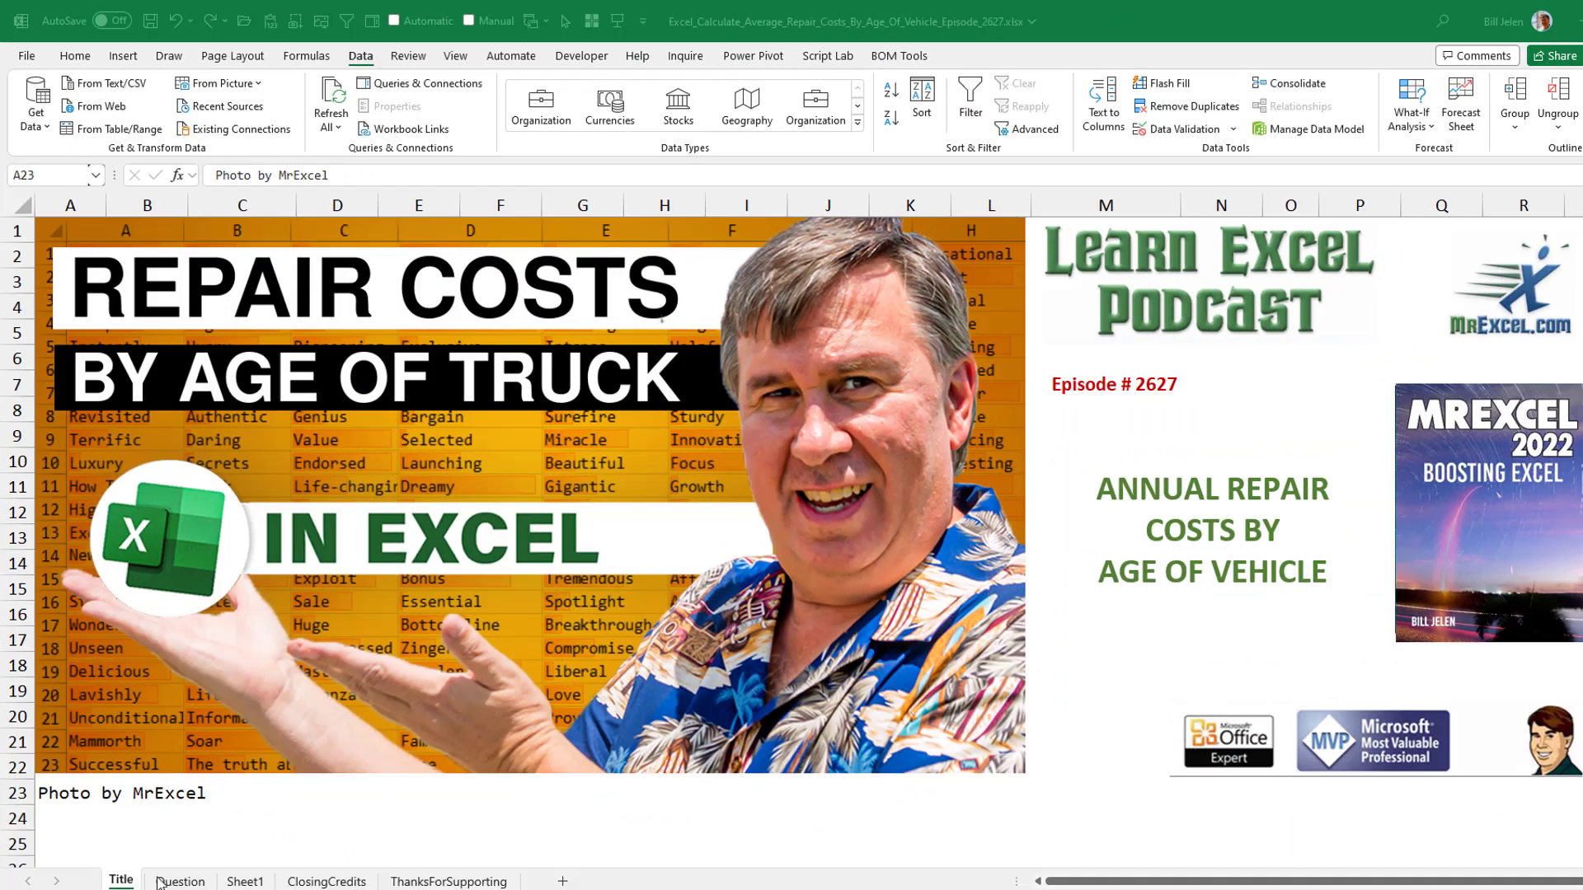
# Switch from the Title sheet to the Question sheet holding the repair log.
pyautogui.click(175, 882)
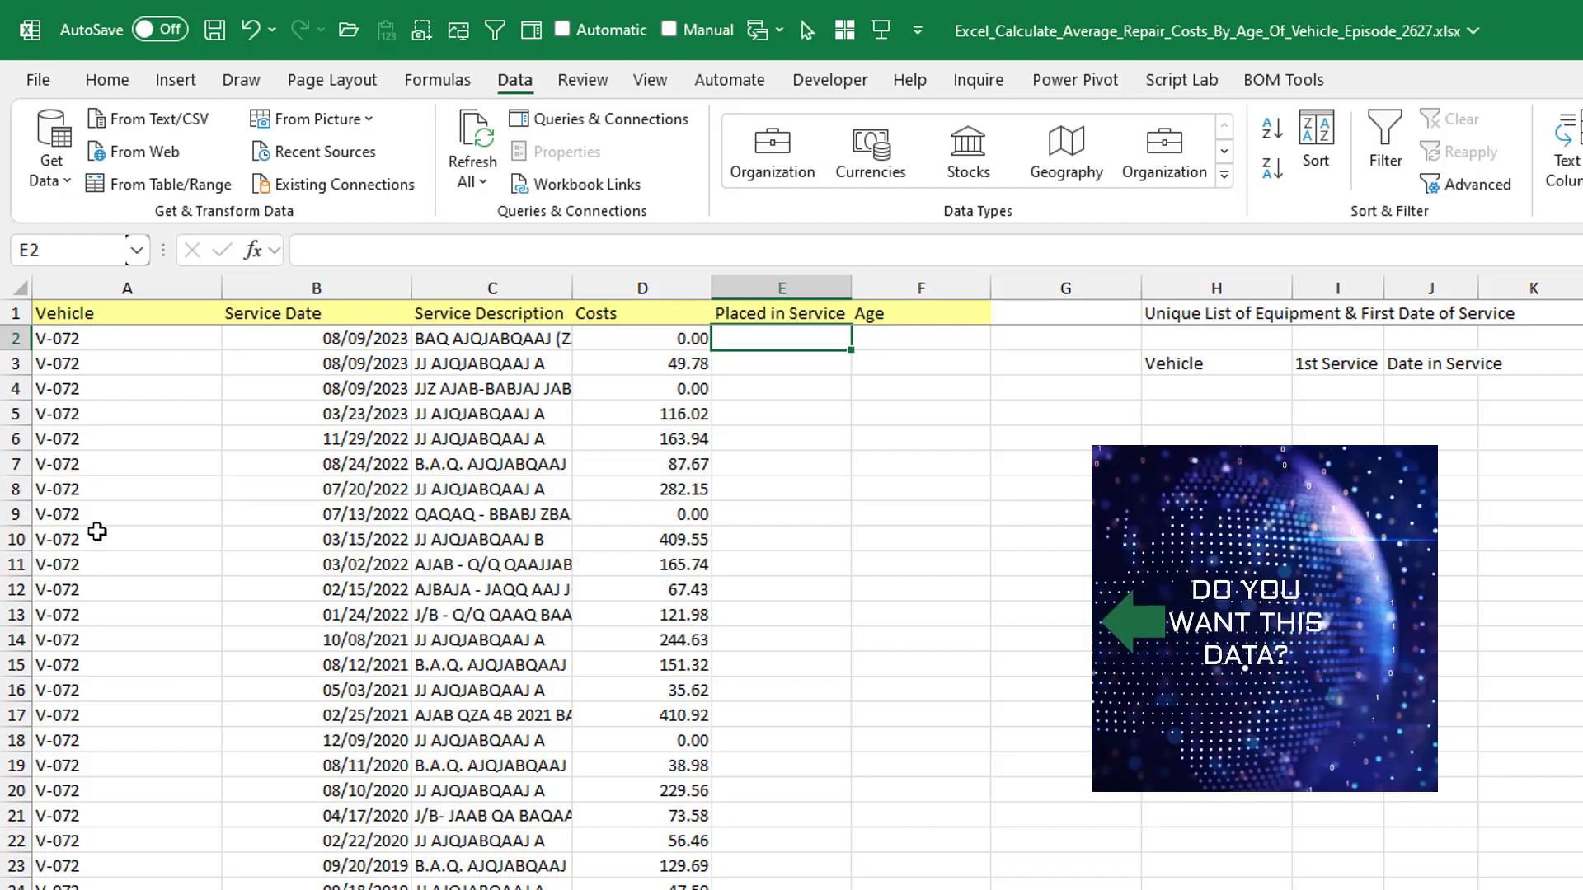
# Sort the repair log by the Service Date column, oldest to newest.
pyautogui.click(359, 388)
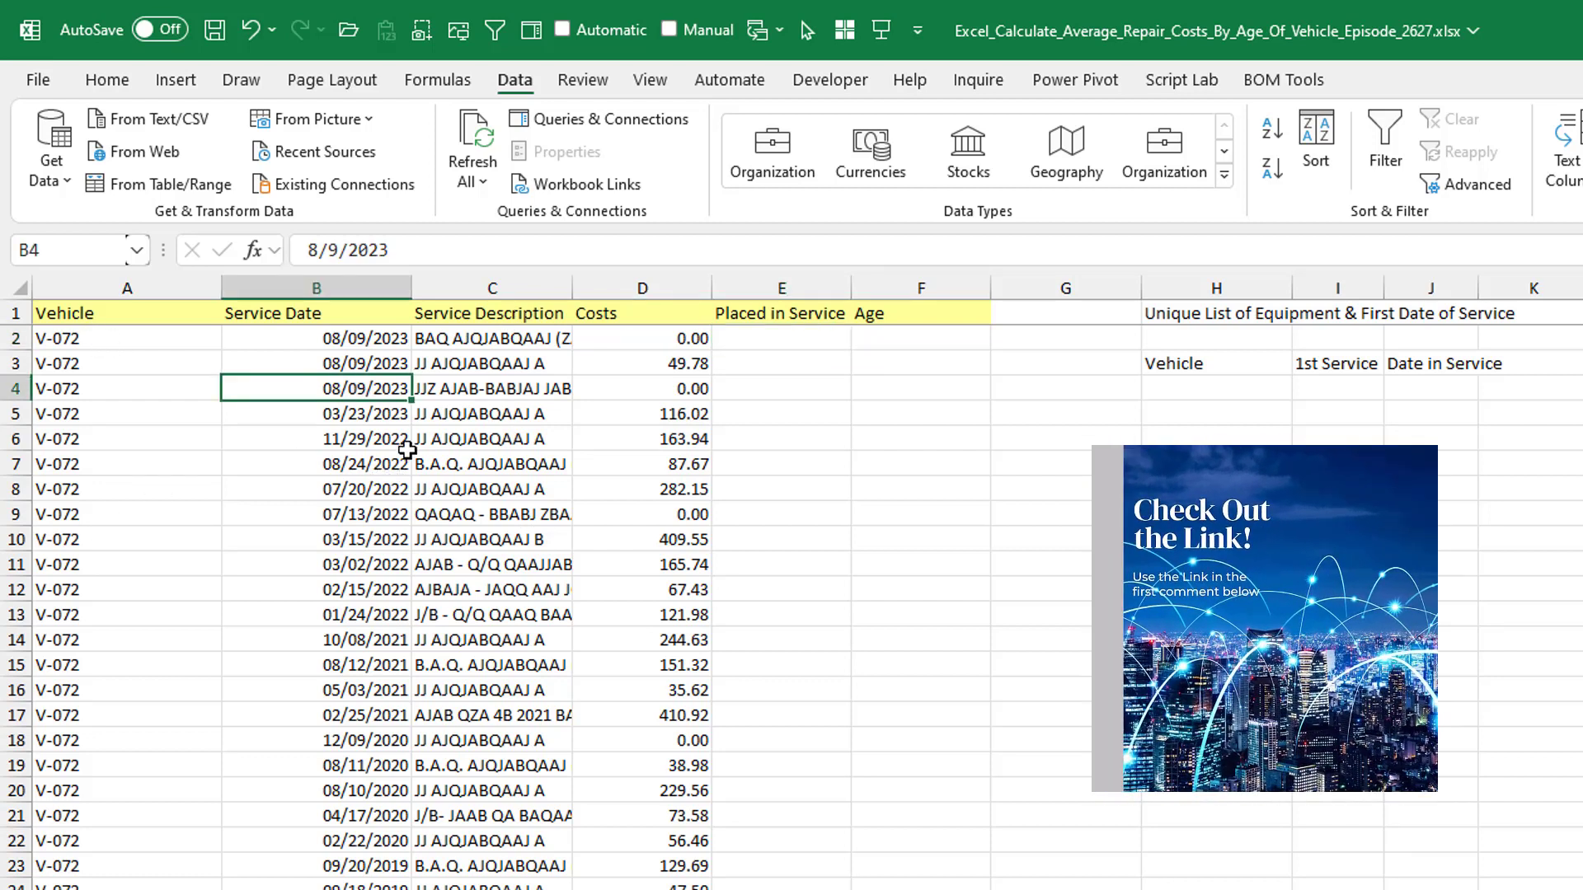
pyautogui.click(473, 438)
pyautogui.click(395, 441)
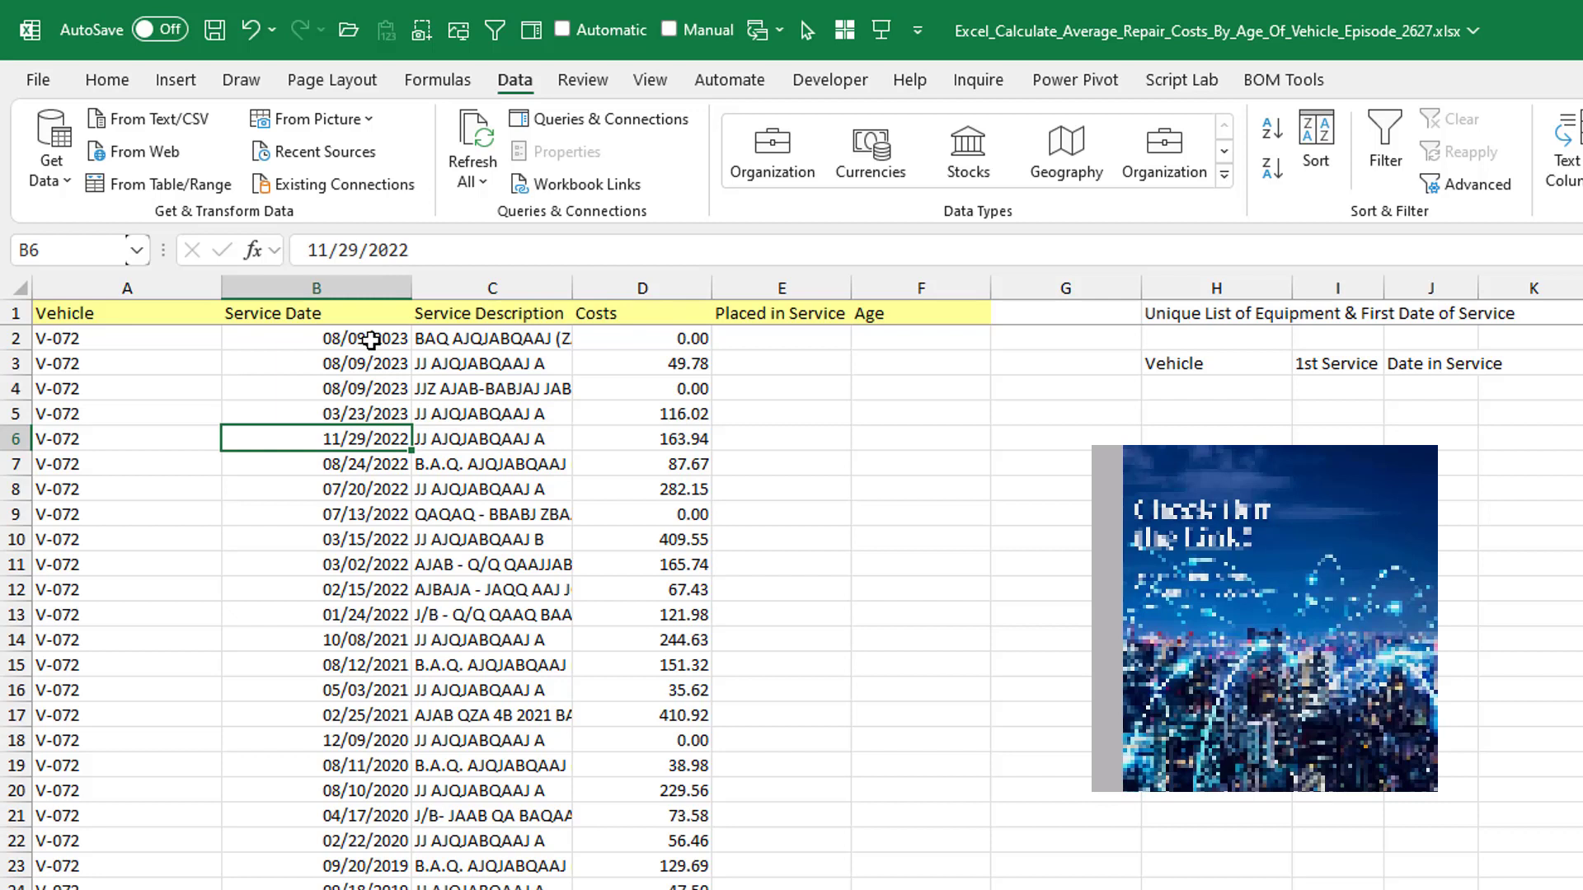
pyautogui.click(370, 339)
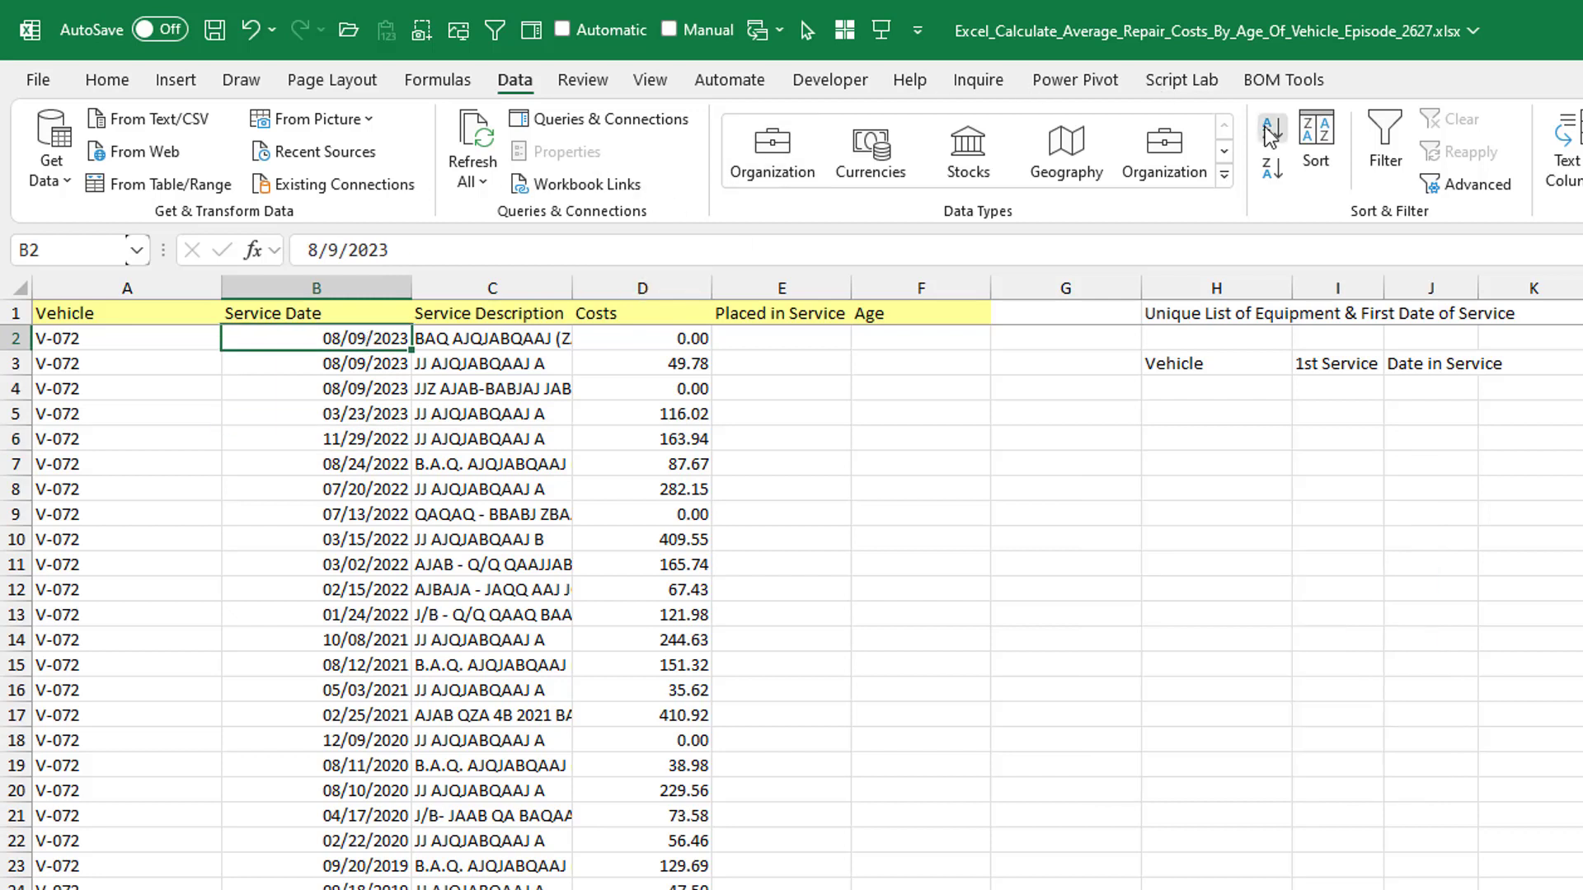
pyautogui.click(1270, 132)
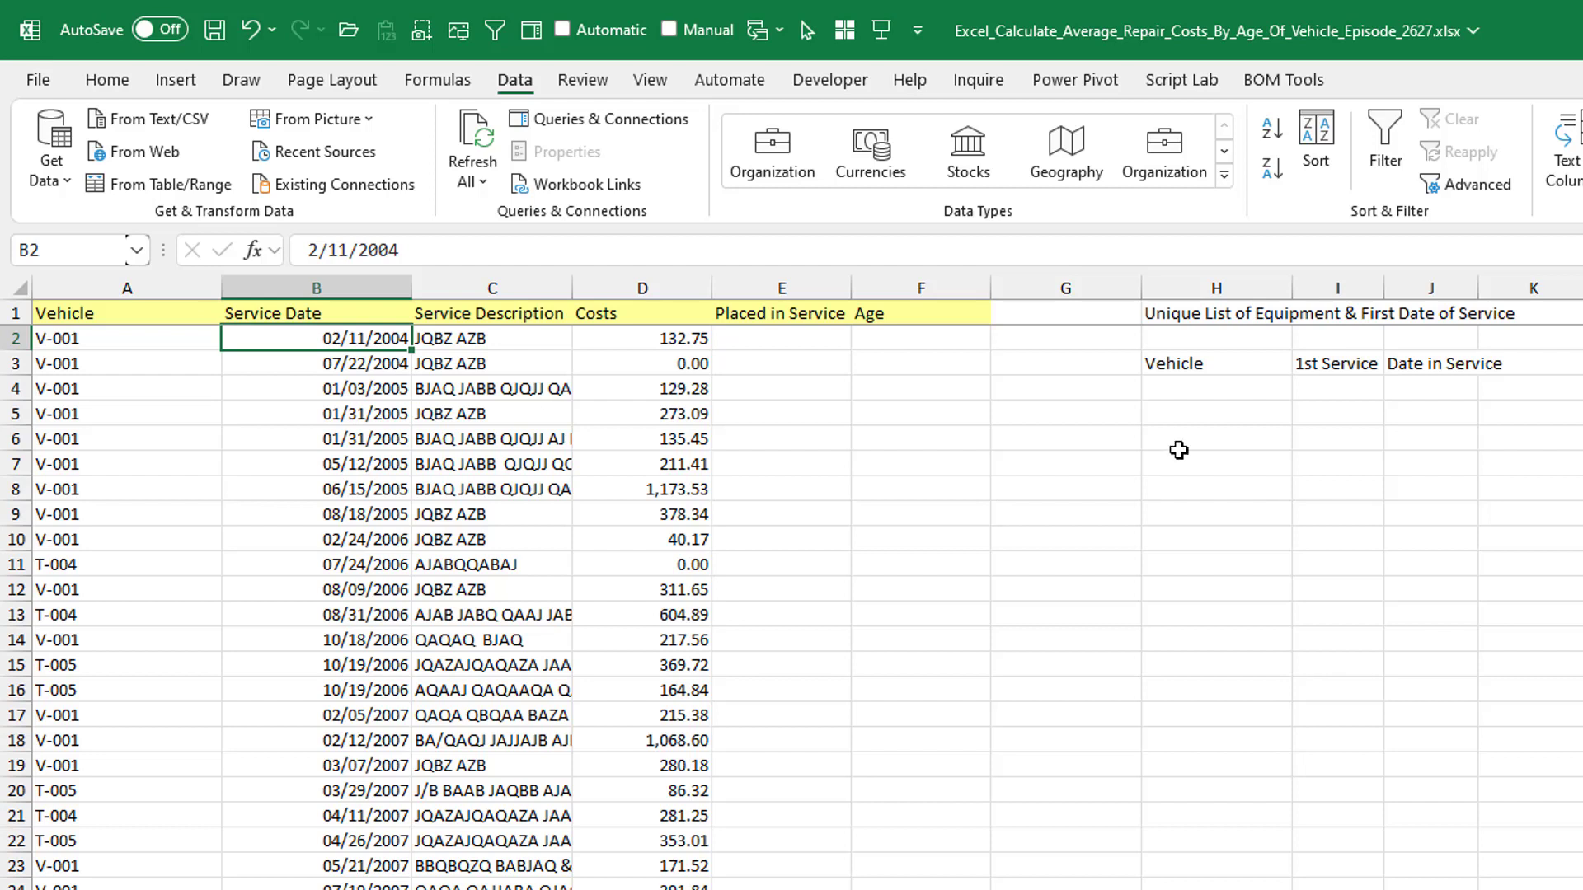
# Enter =UNIQUE(A2:A4468) in H4 to list each vehicle once.
pyautogui.click(1198, 388)
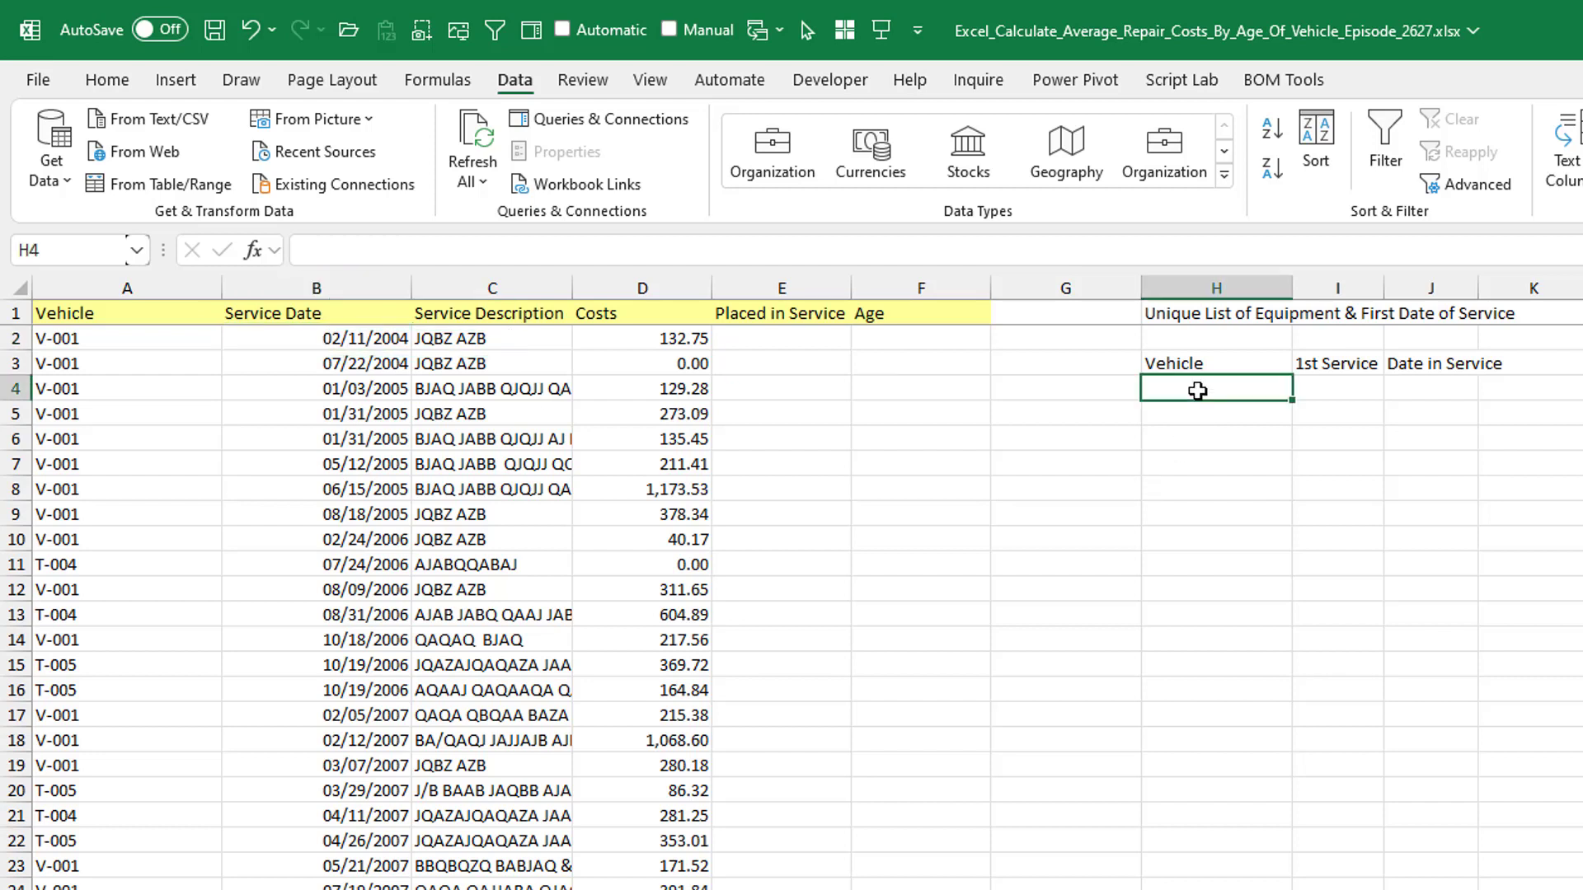
pyautogui.press('F2')
pyautogui.write('=uniq')
pyautogui.press('Tab')
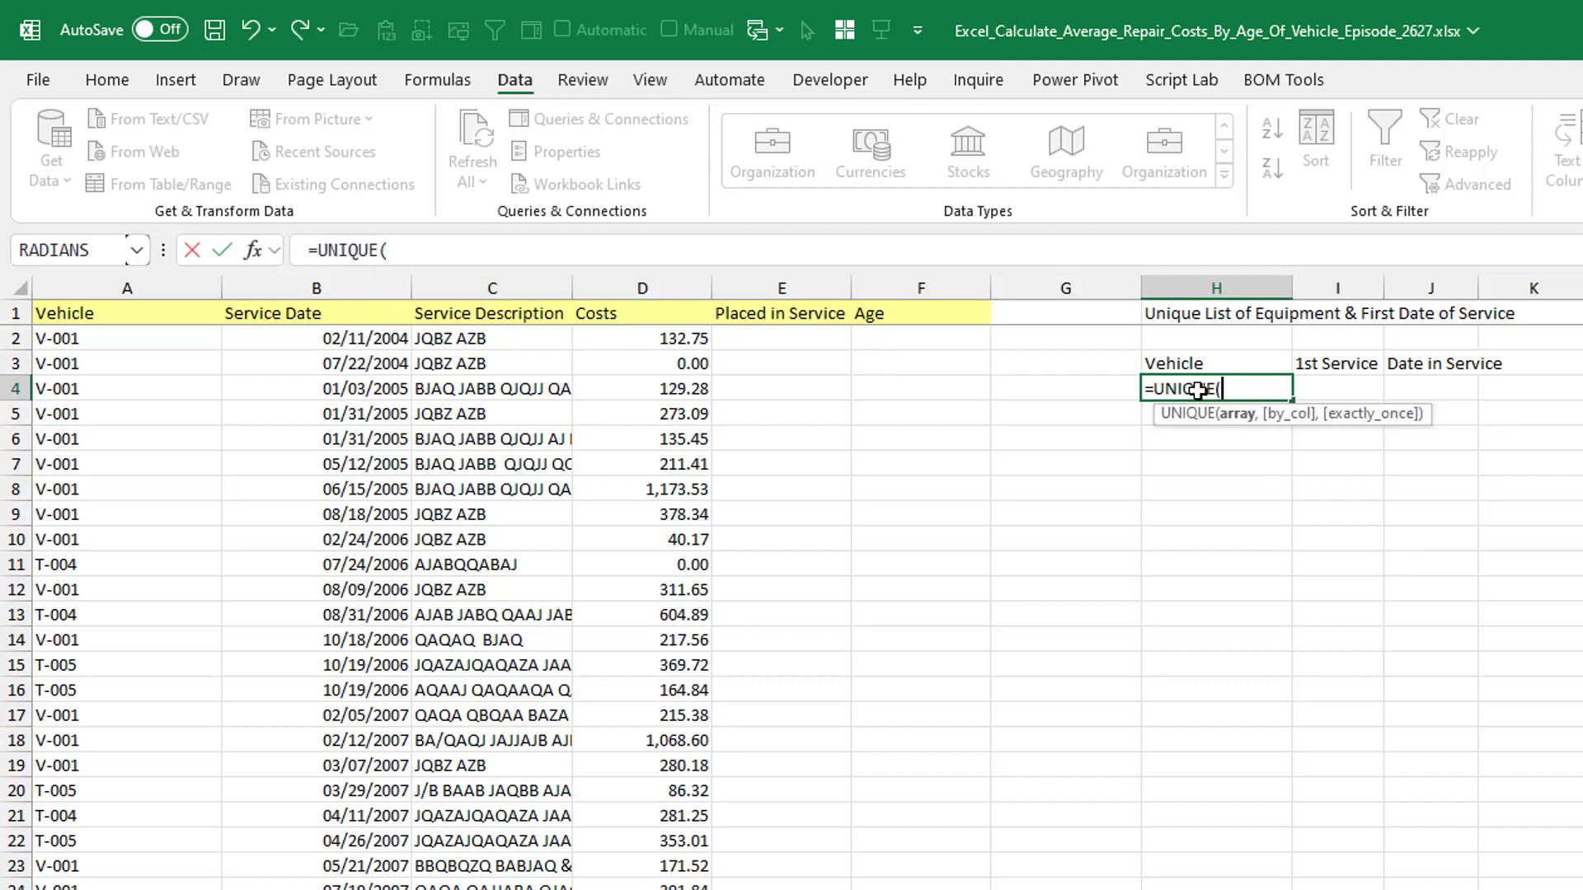
pyautogui.press('Left')
pyautogui.press('Left')
pyautogui.hotkey('ctrl', 'Left')
pyautogui.hotkey('ctrl', 'Left')
pyautogui.press('Up')
pyautogui.press('Up')
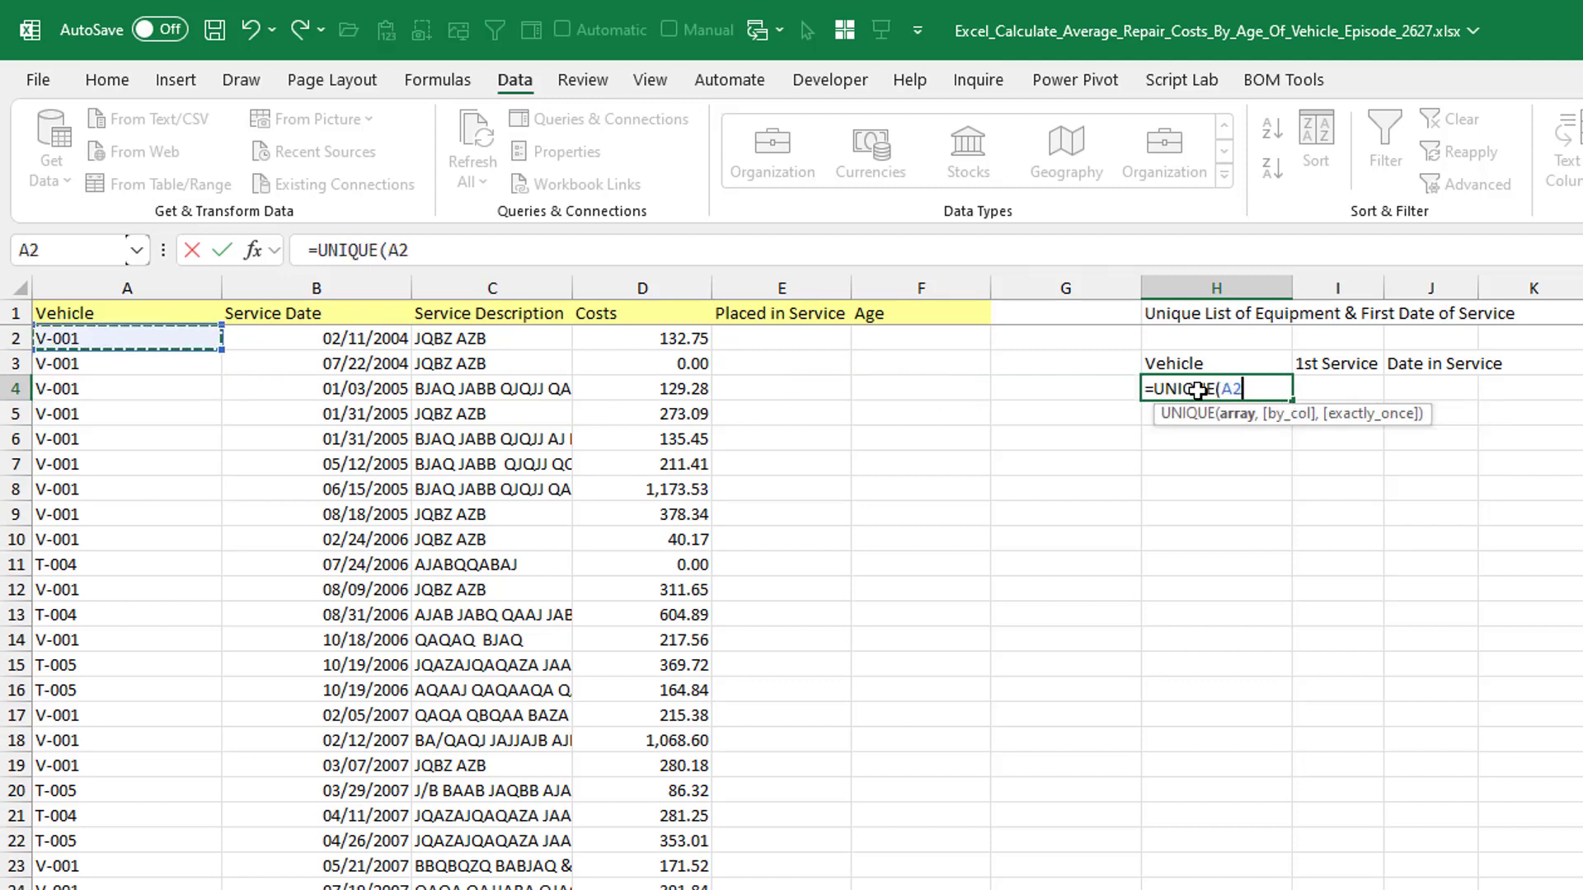
pyautogui.hotkey('ctrl', 'shift', 'Down')
pyautogui.hotkey('ctrl', 'Return')
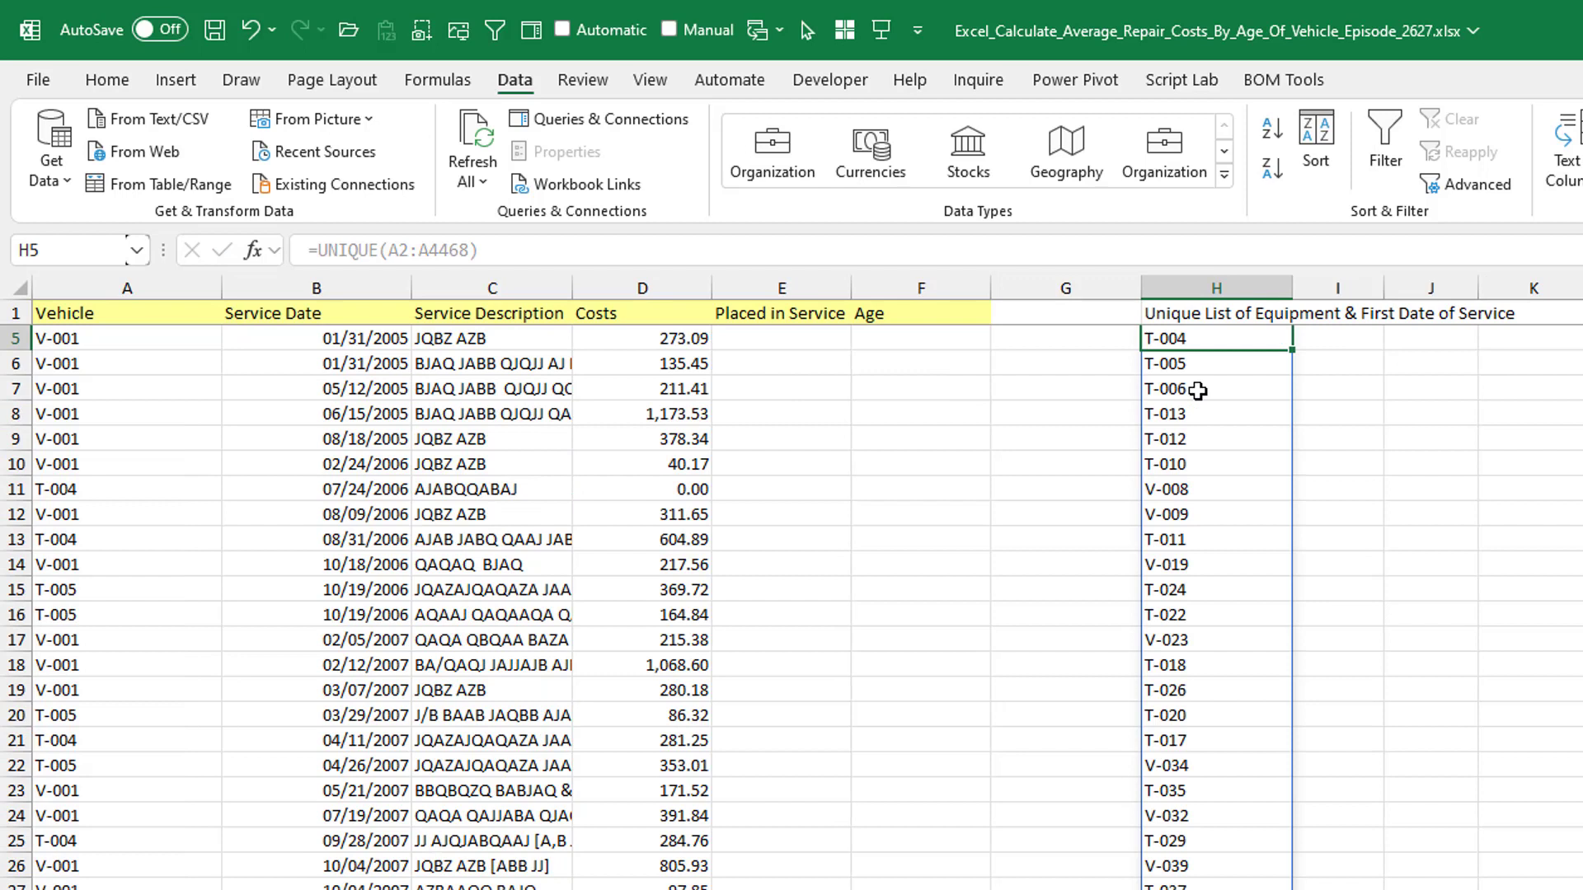
pyautogui.press('Right')
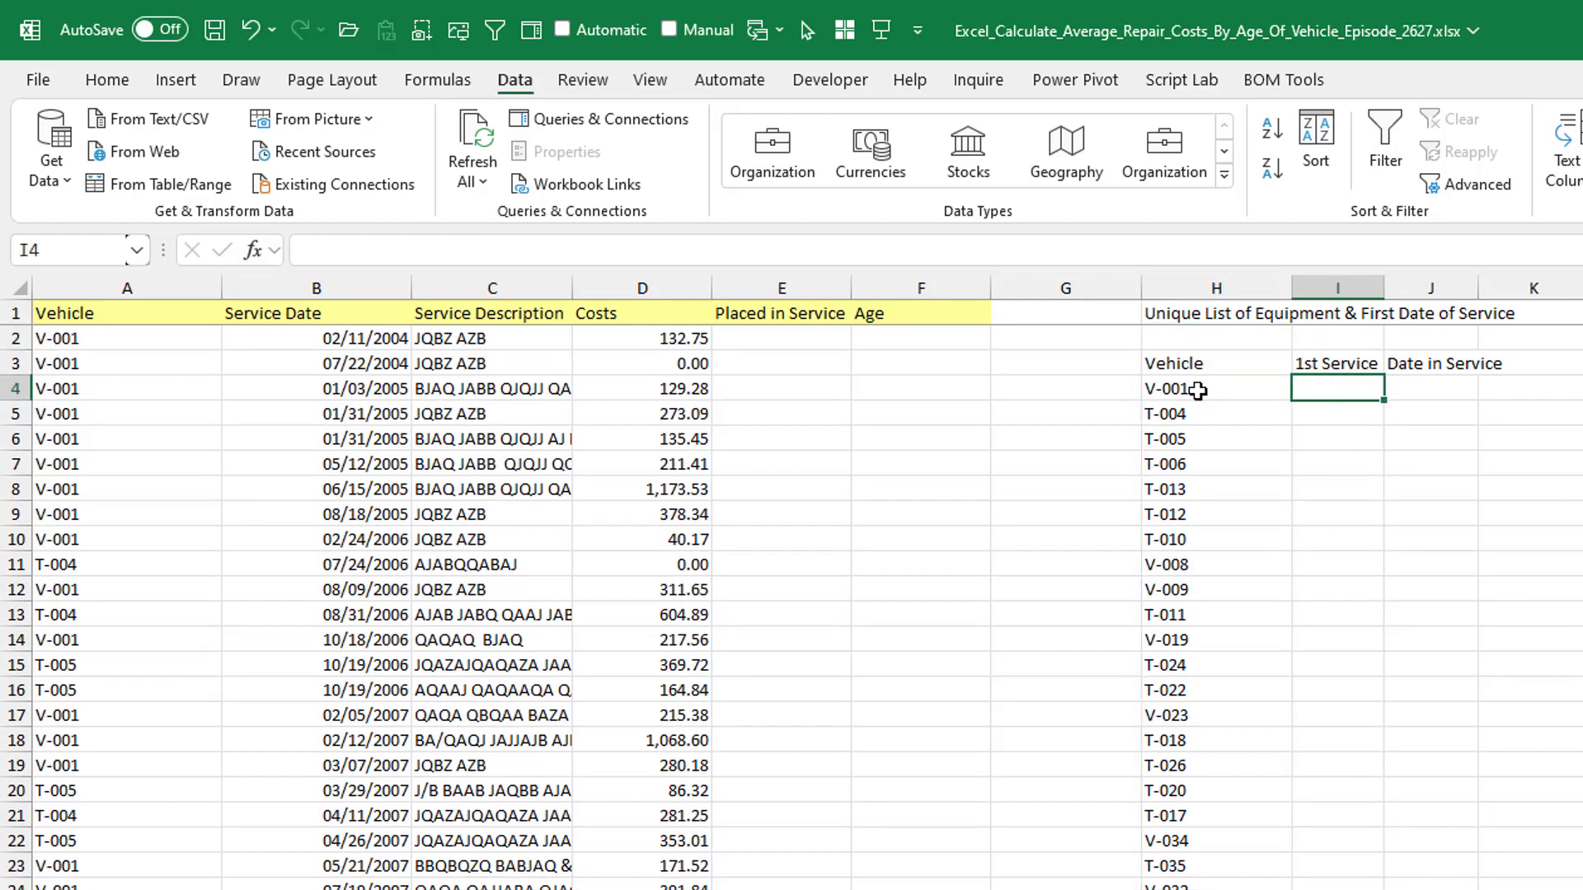
# Enter =MINIFS($B$2:$B$4468,$A$2:$A$4468,H4) in I4 for V-001's earliest service date.
pyautogui.write('=mini')
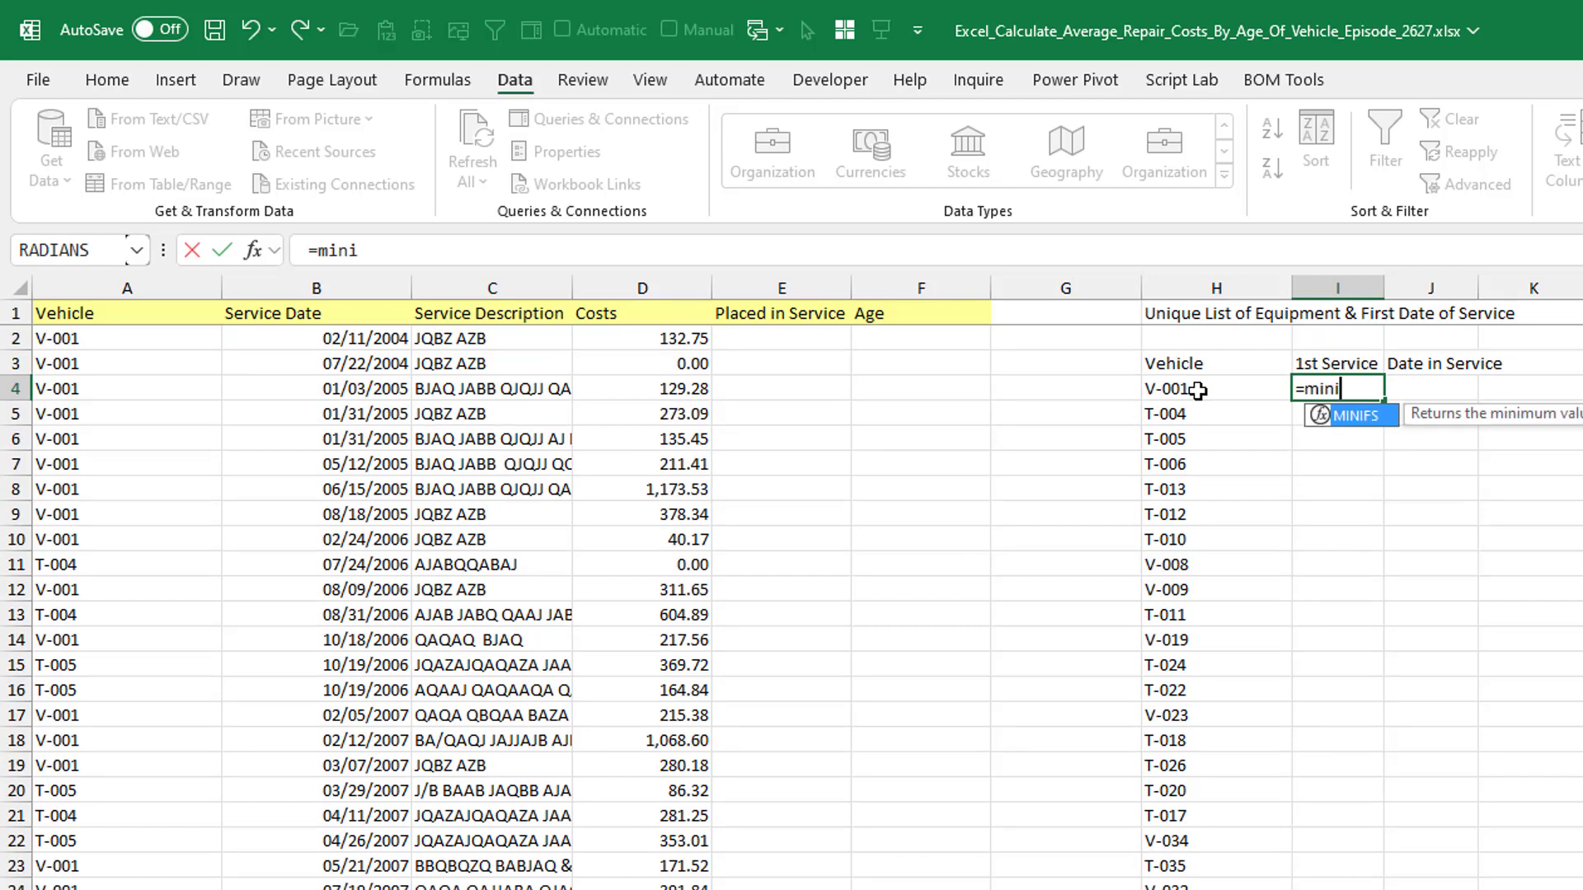
pyautogui.write('fs(')
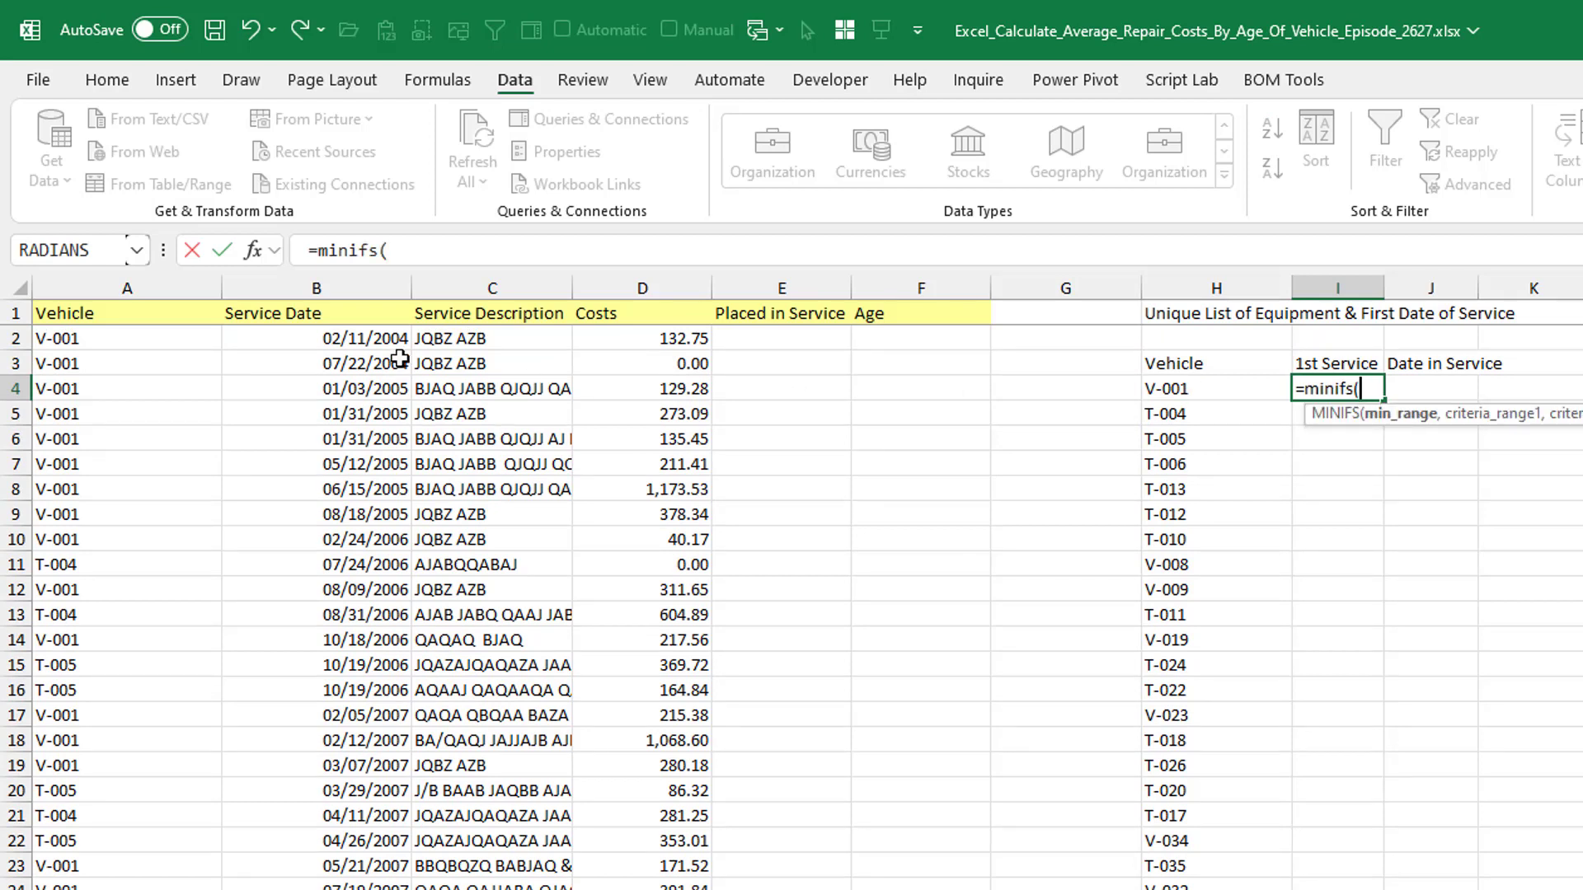
pyautogui.click(388, 337)
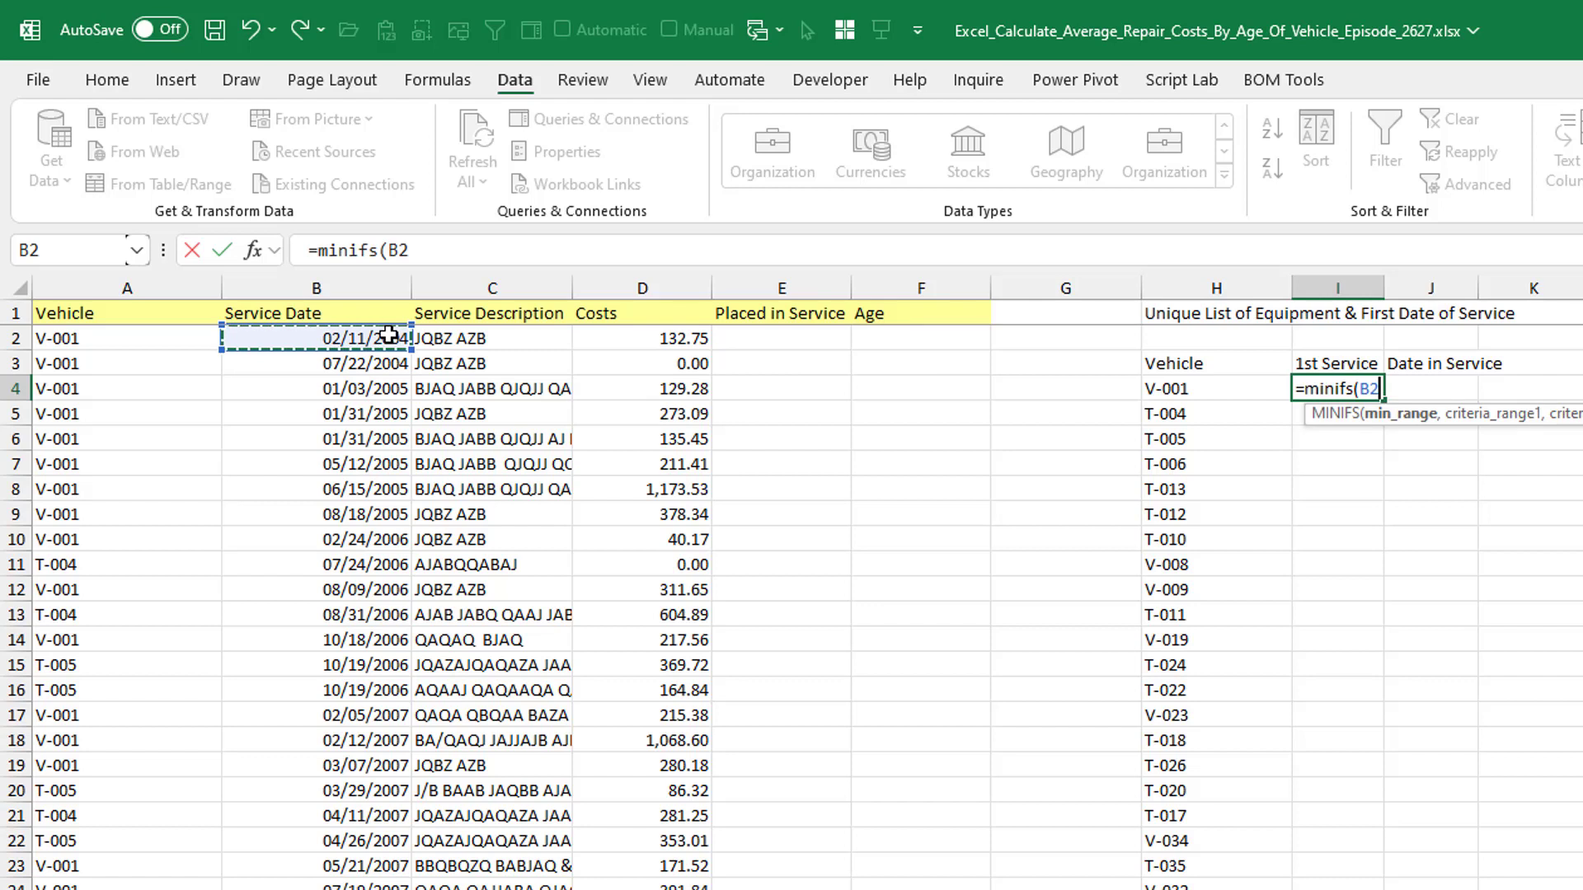
pyautogui.hotkey('ctrl', 'shift', 'Down')
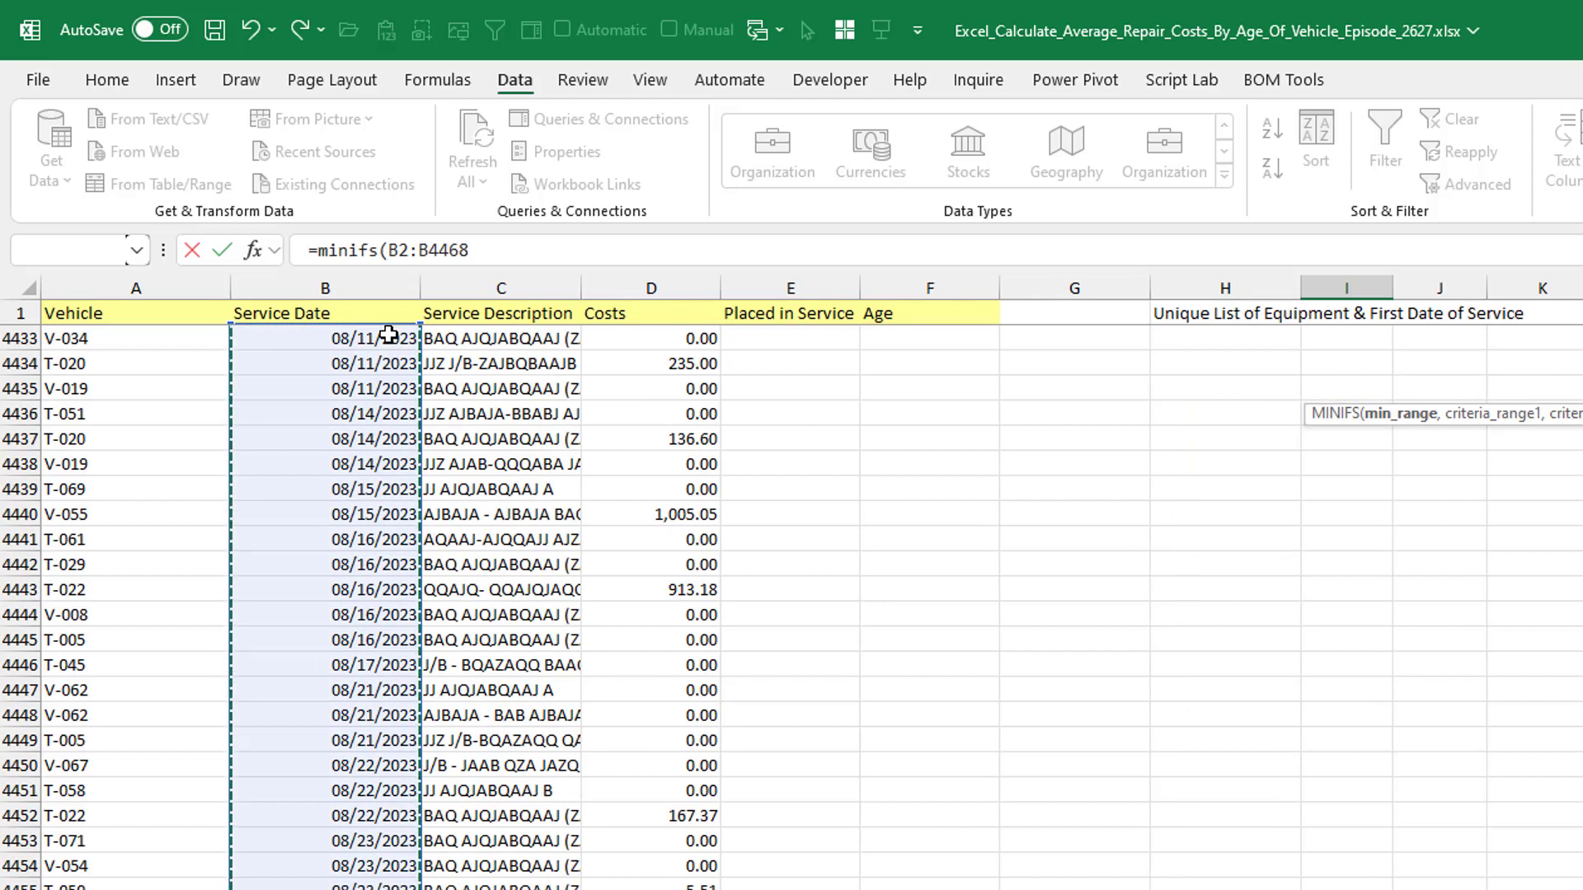
pyautogui.press('F4')
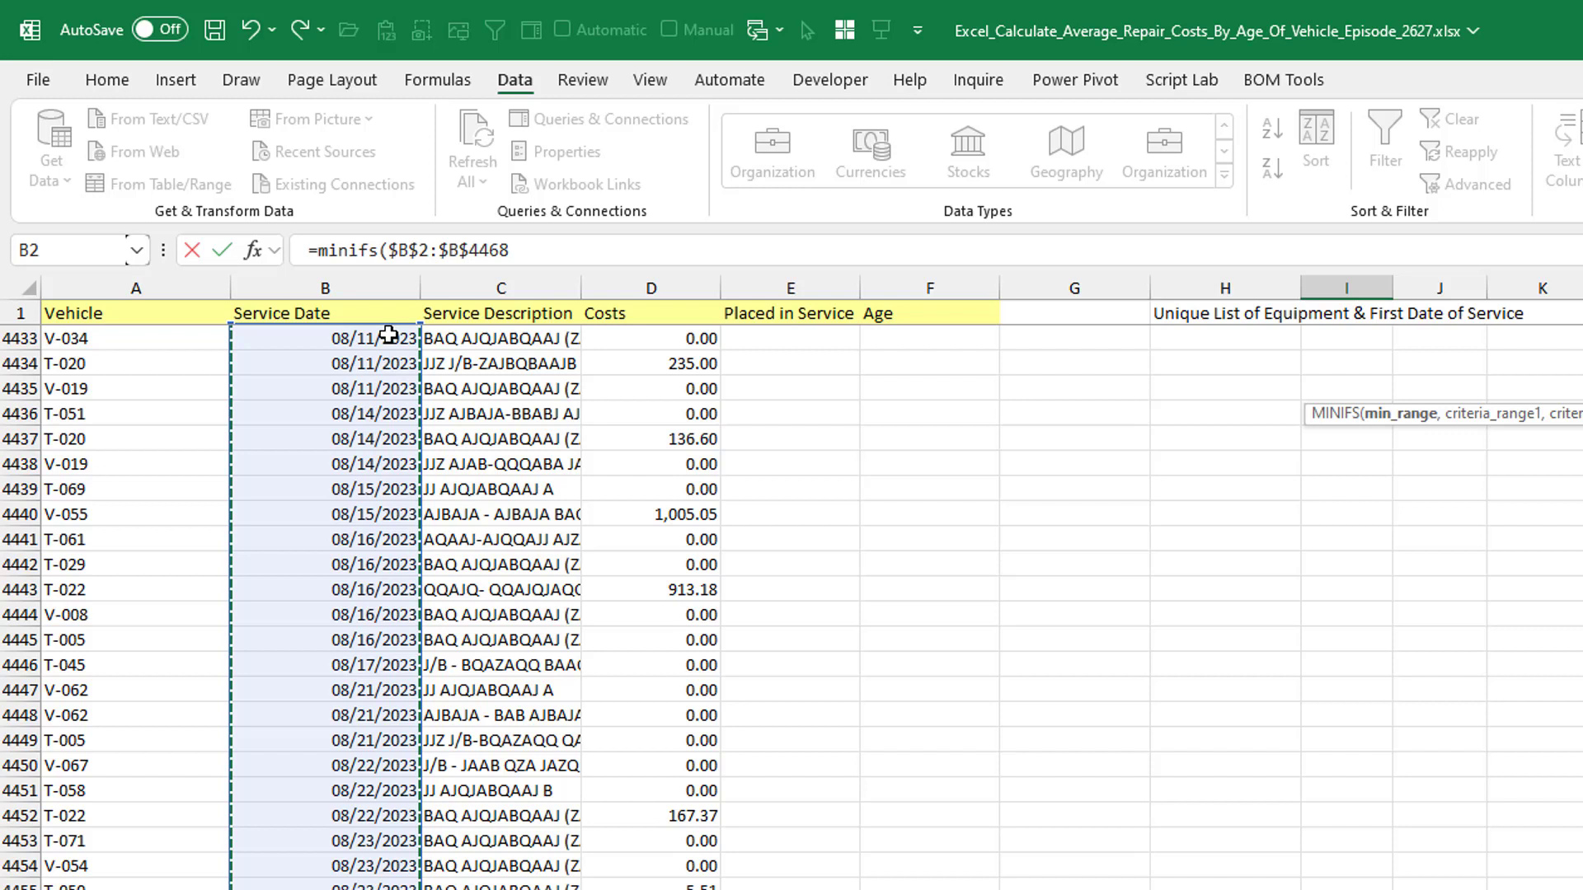
pyautogui.write(',')
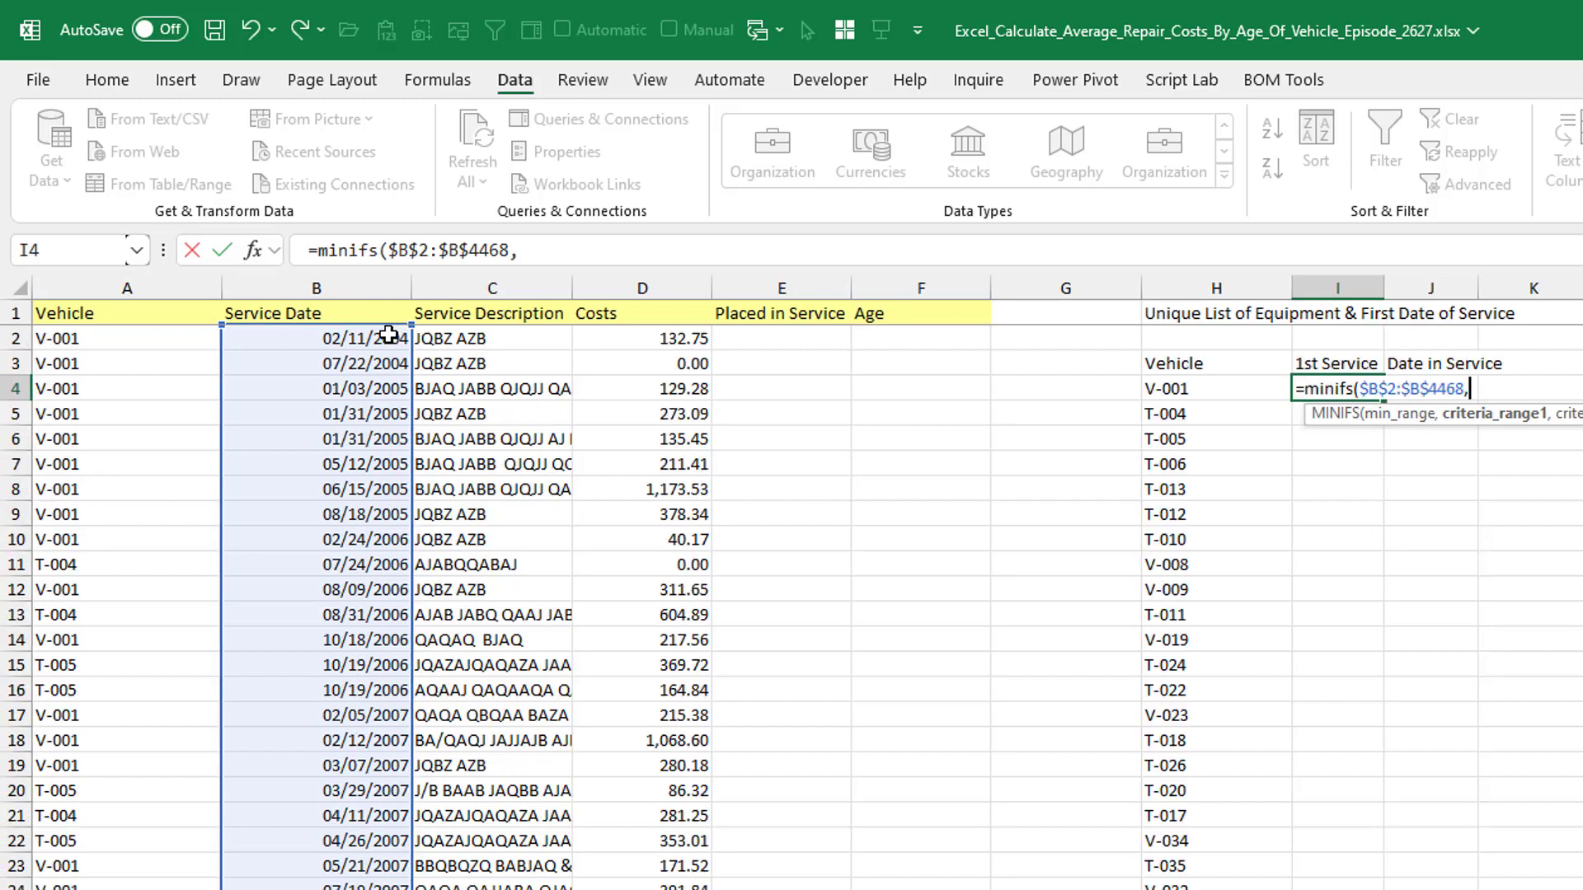
pyautogui.press('Left')
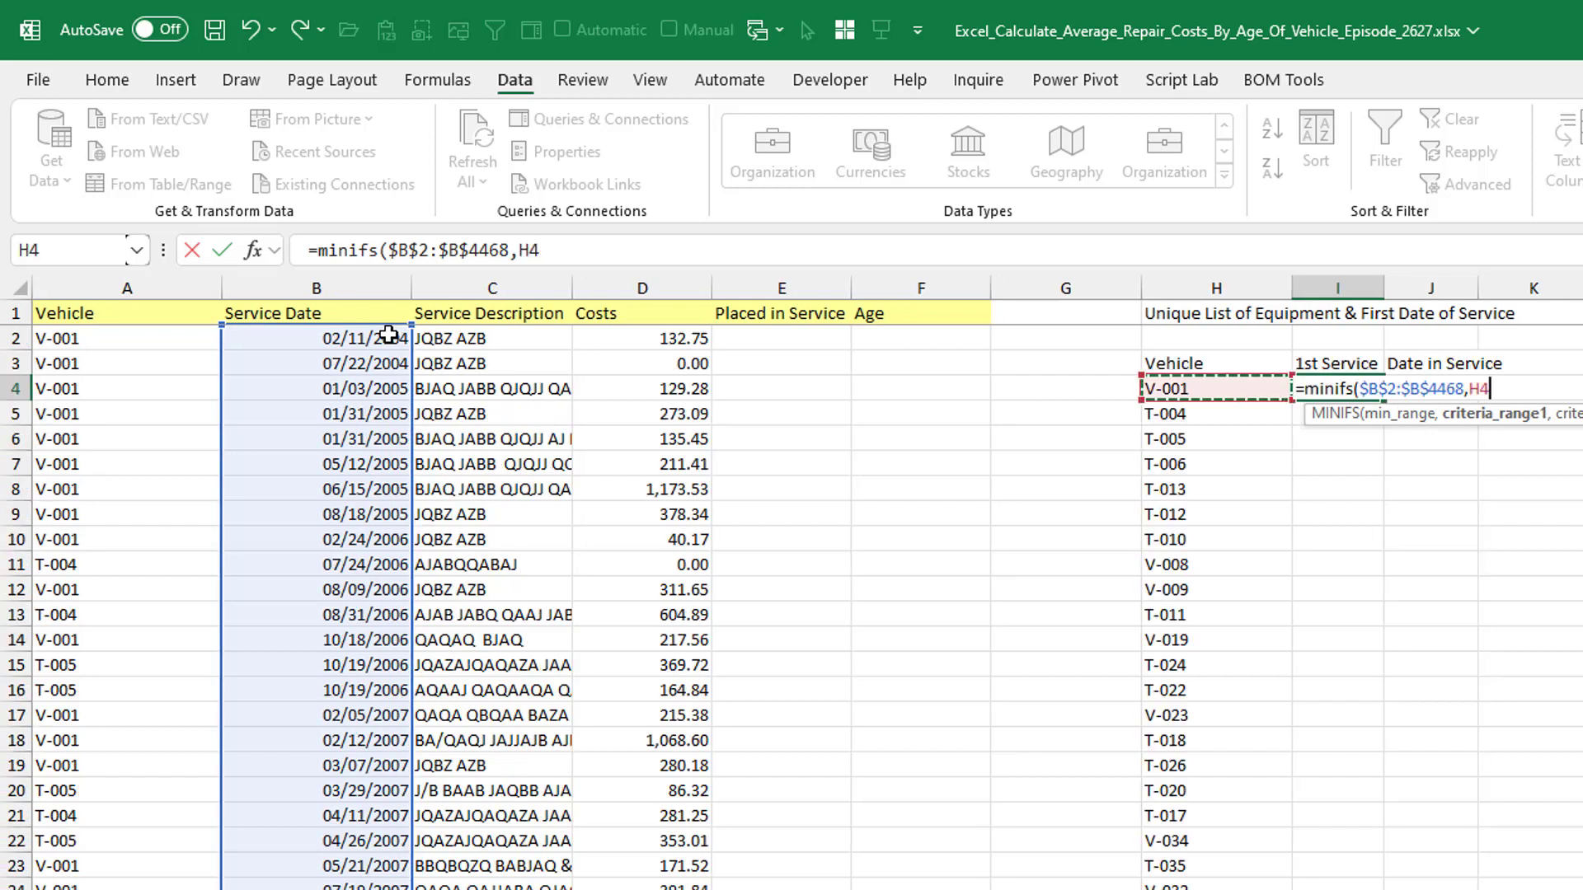
pyautogui.press('Home')
pyautogui.press('Up')
pyautogui.press('Up')
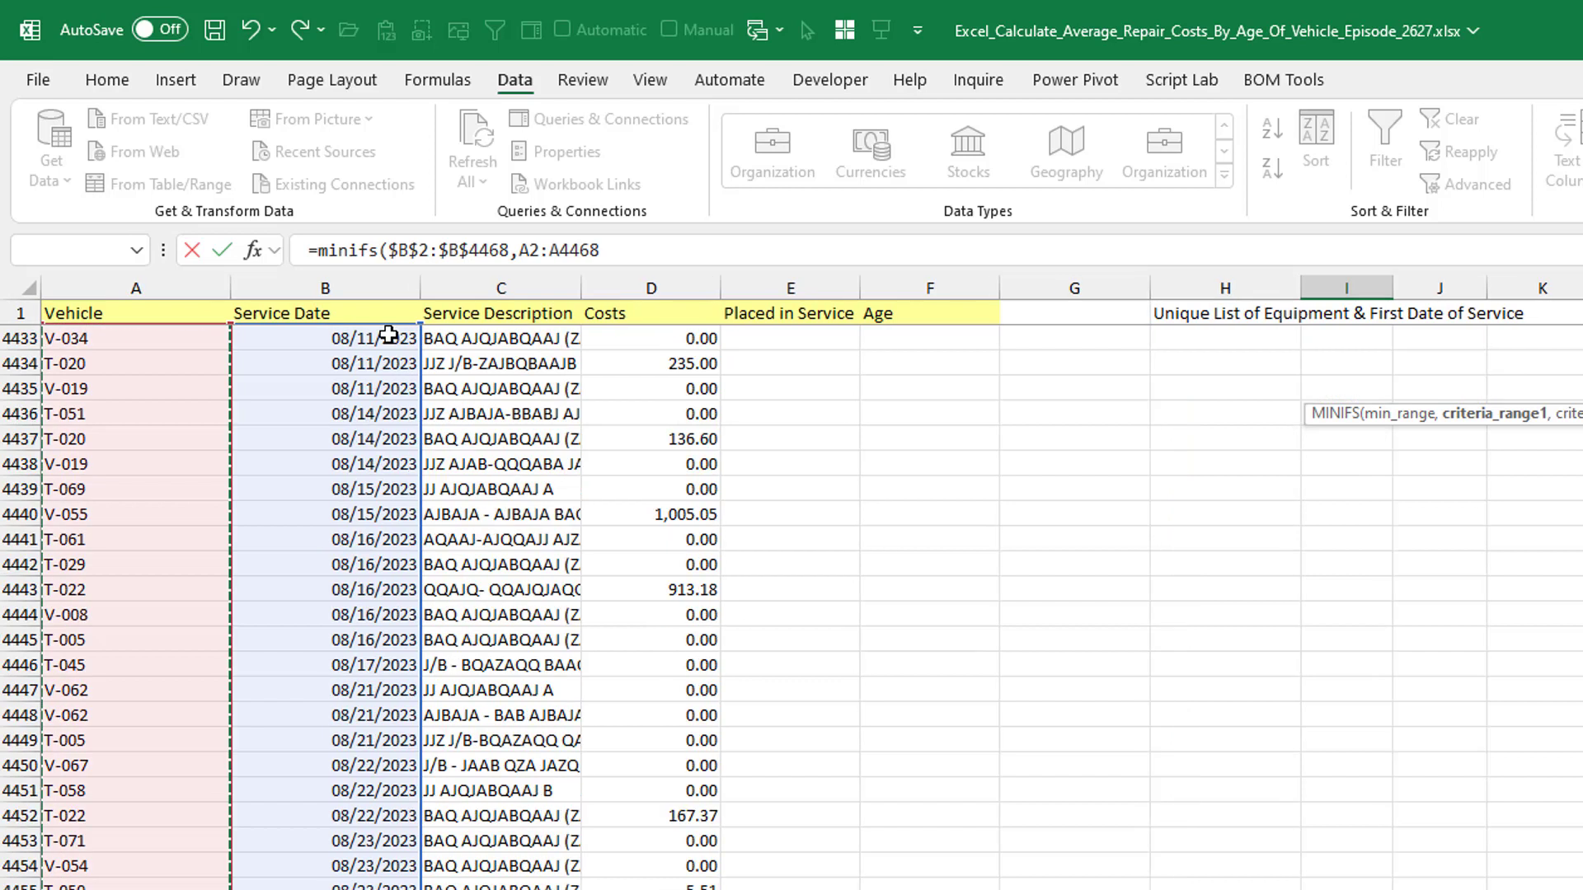
pyautogui.hotkey('ctrl', 'shift', 'Down')
pyautogui.press('F4')
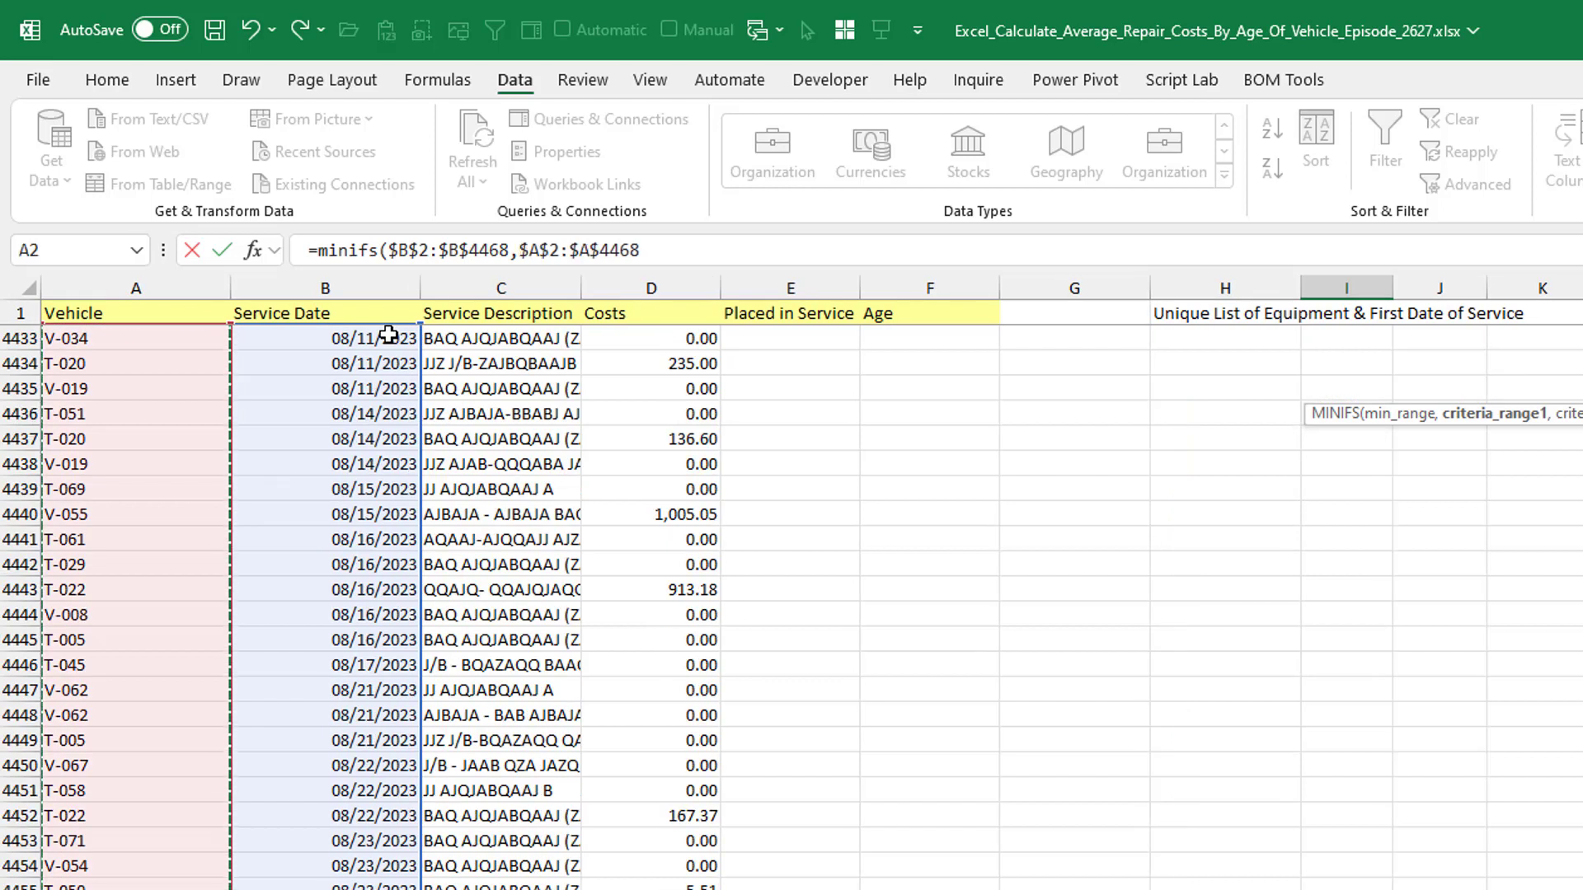
pyautogui.write(',')
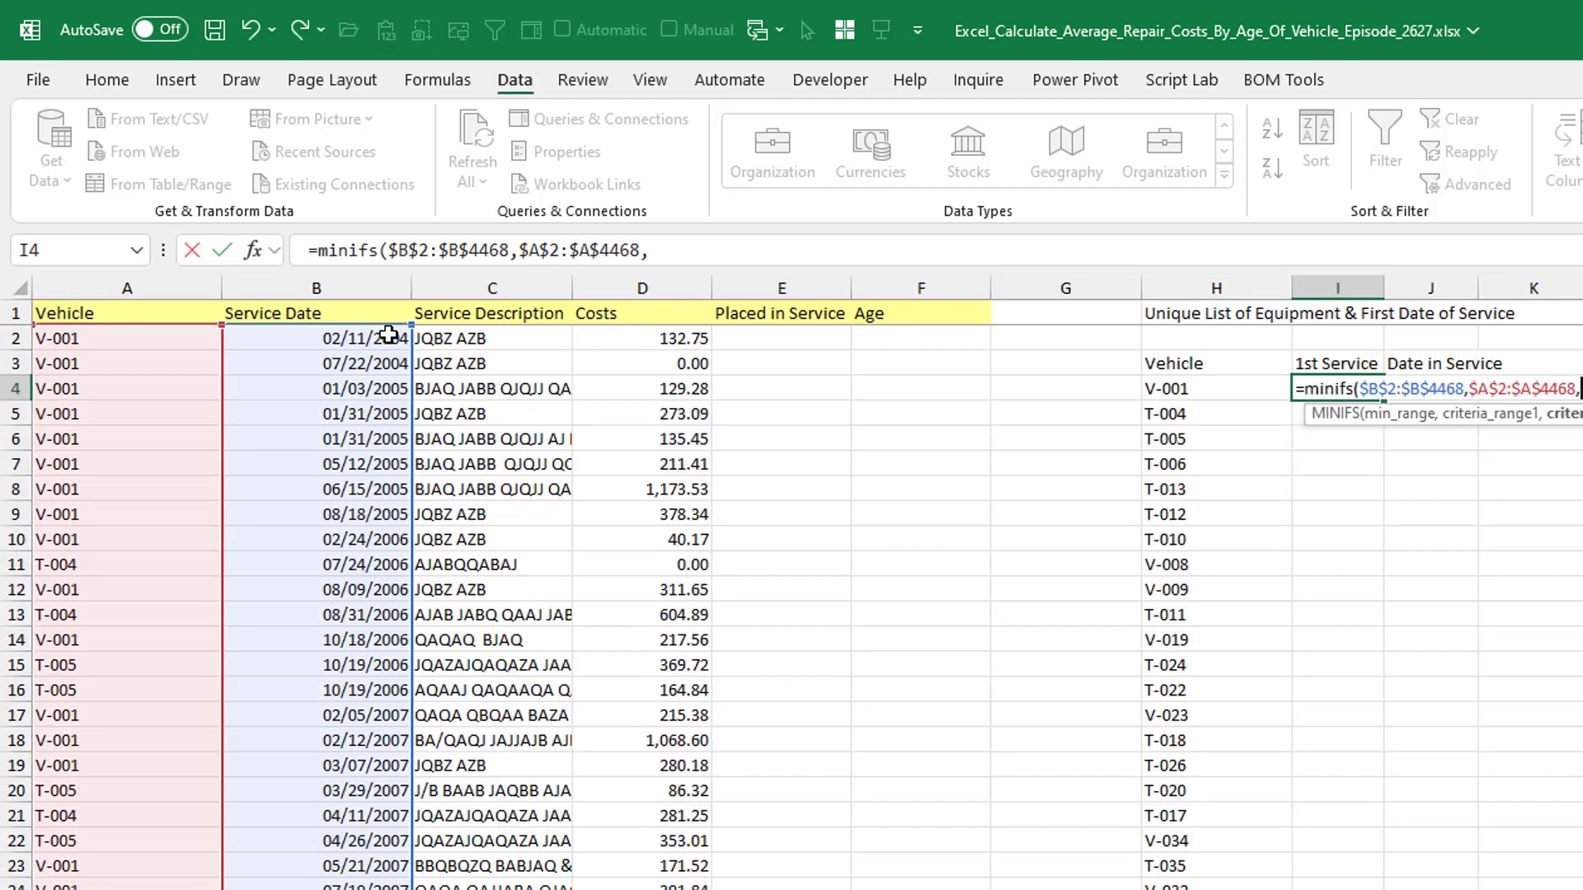
pyautogui.press('Left')
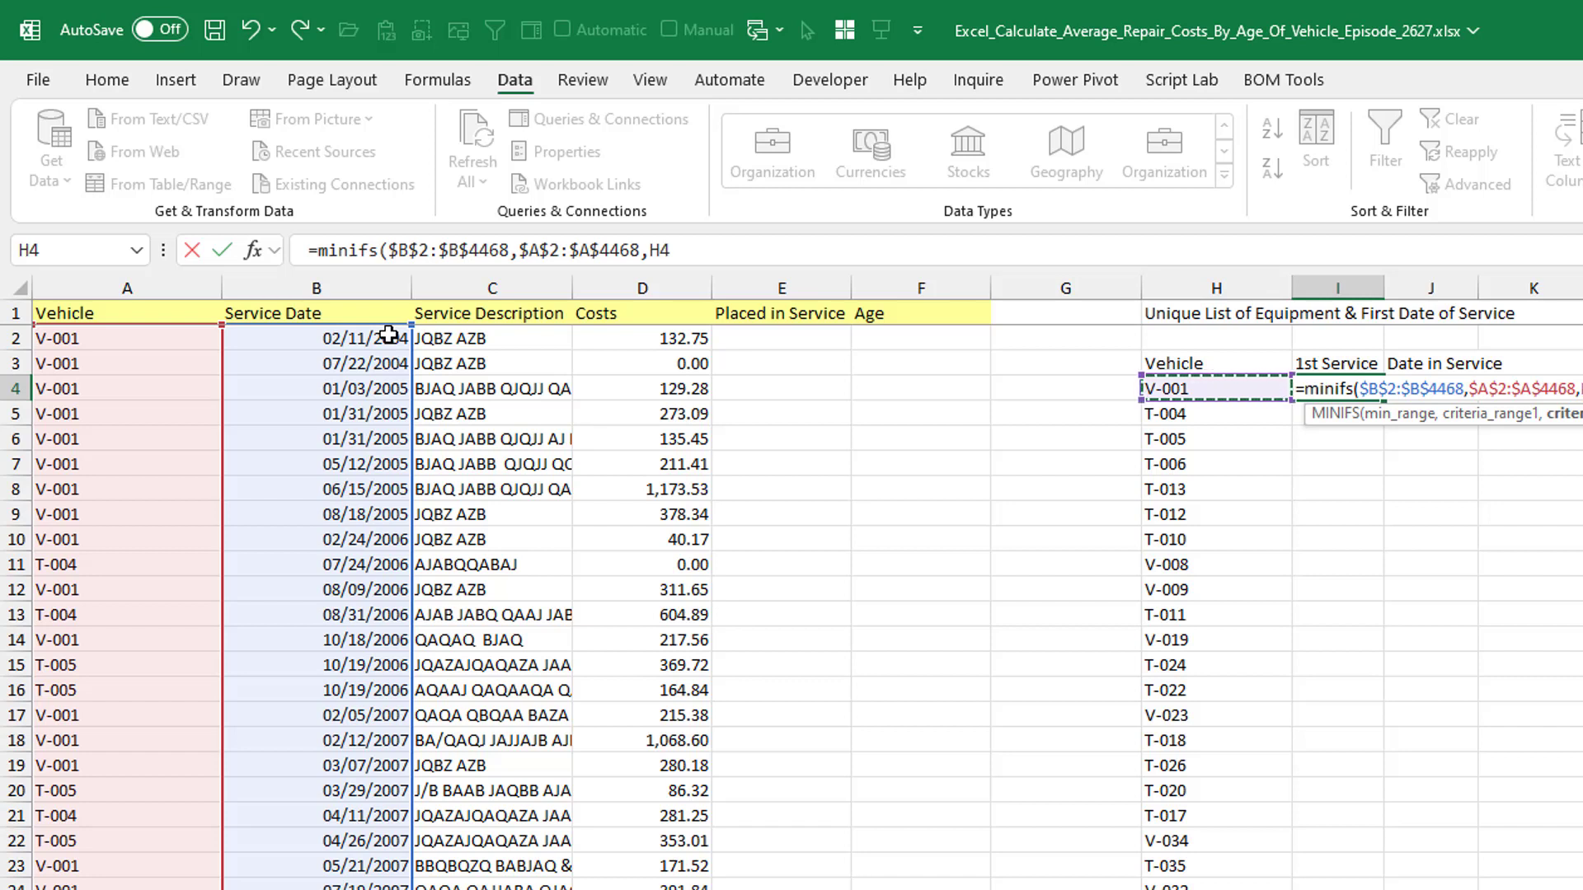
pyautogui.write(')')
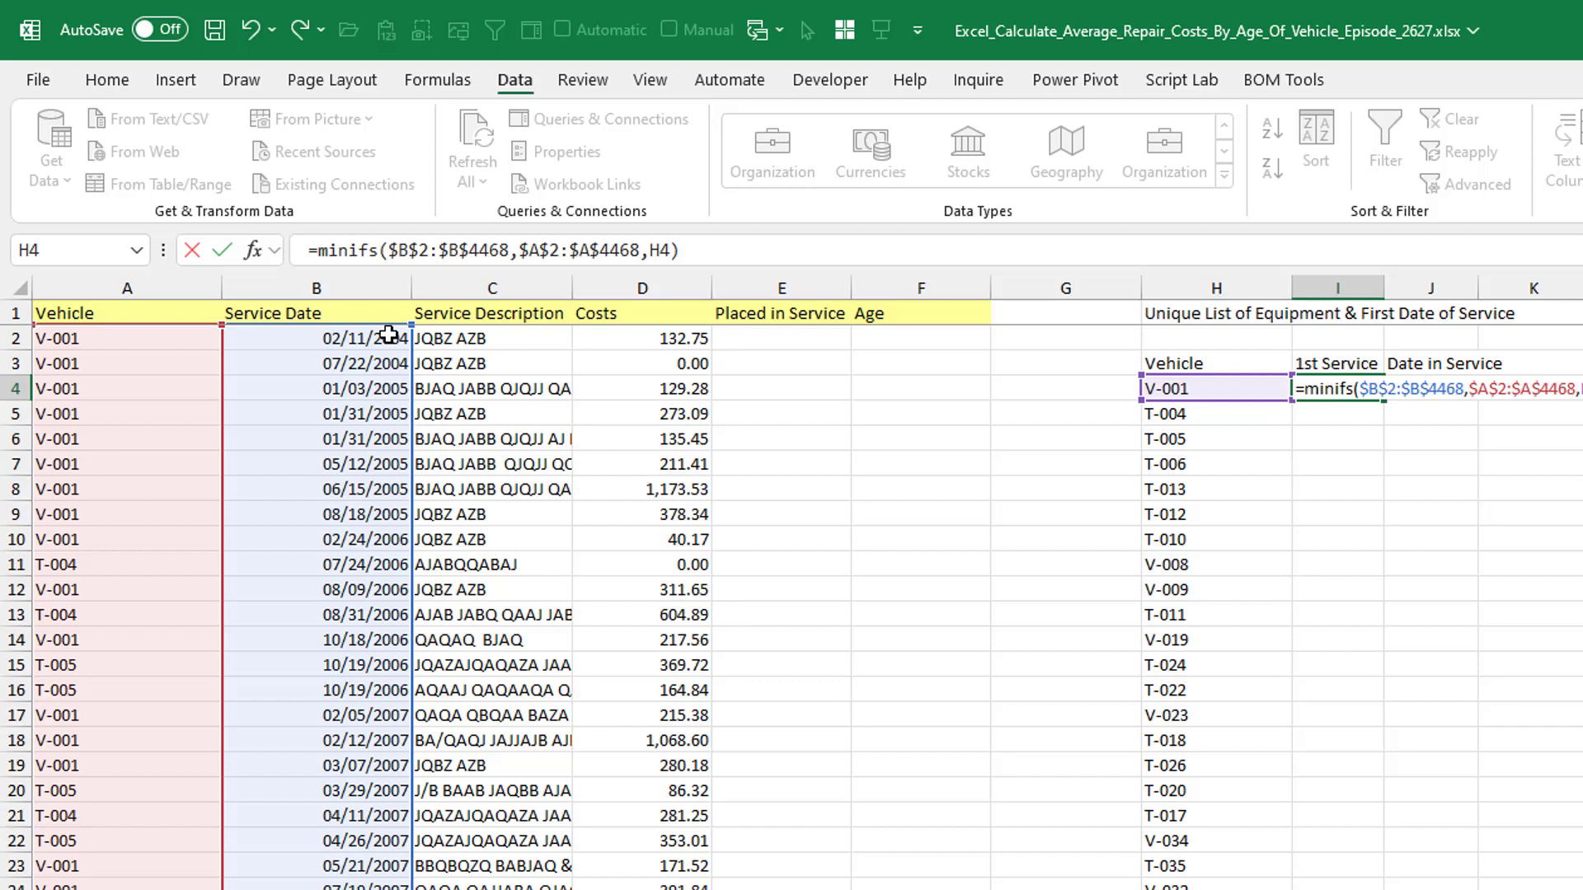
pyautogui.hotkey('ctrl', 'Return')
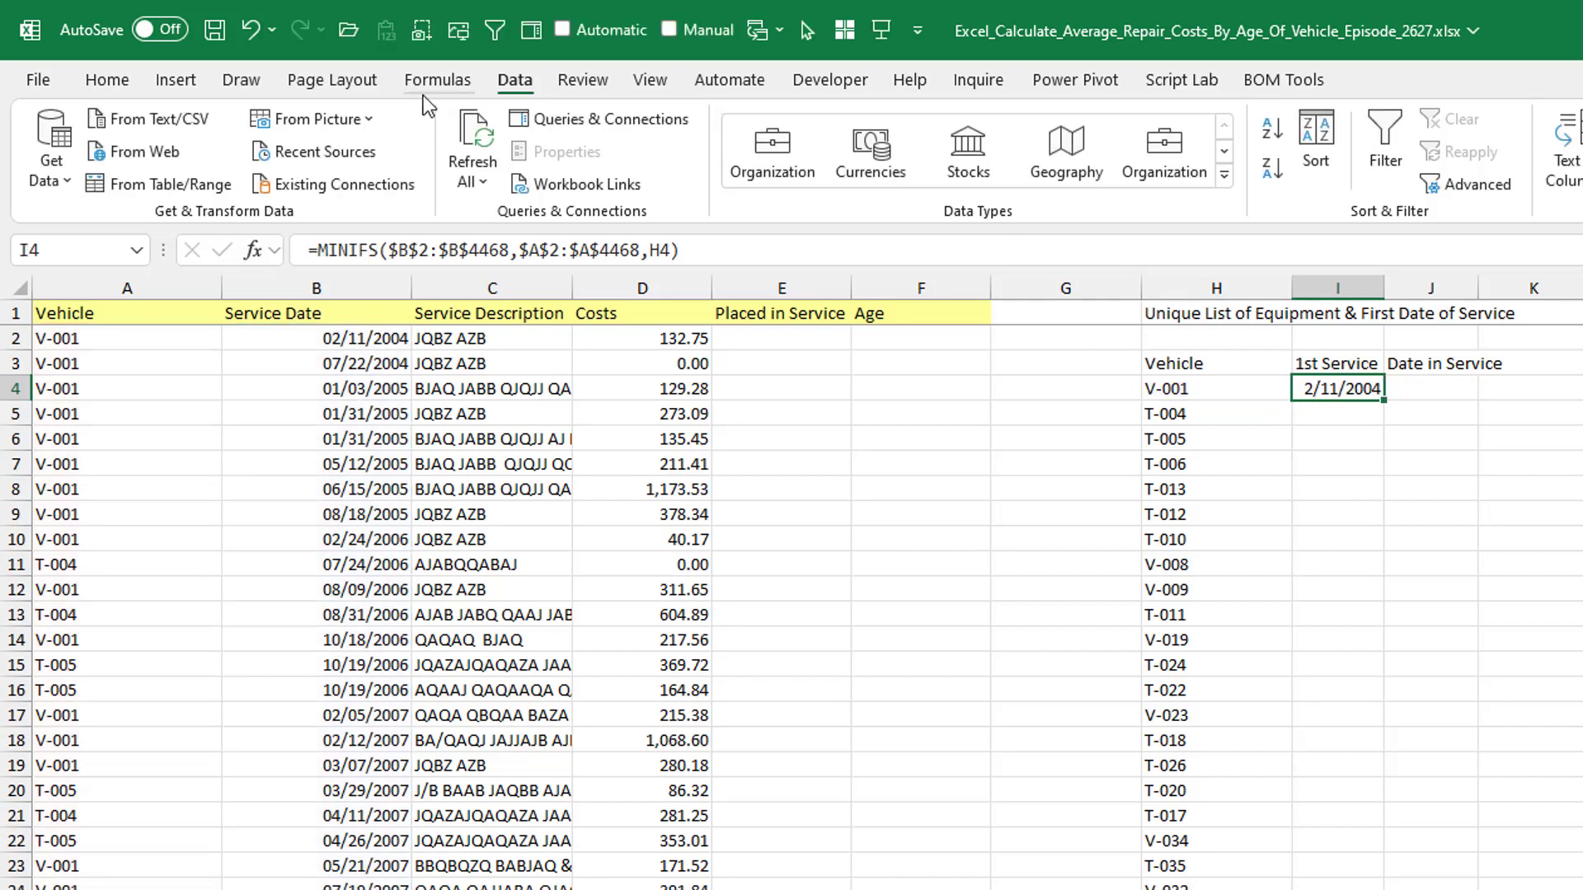
# Format the 1st Service result as a short date and fill it down for every vehicle.
pyautogui.click(108, 80)
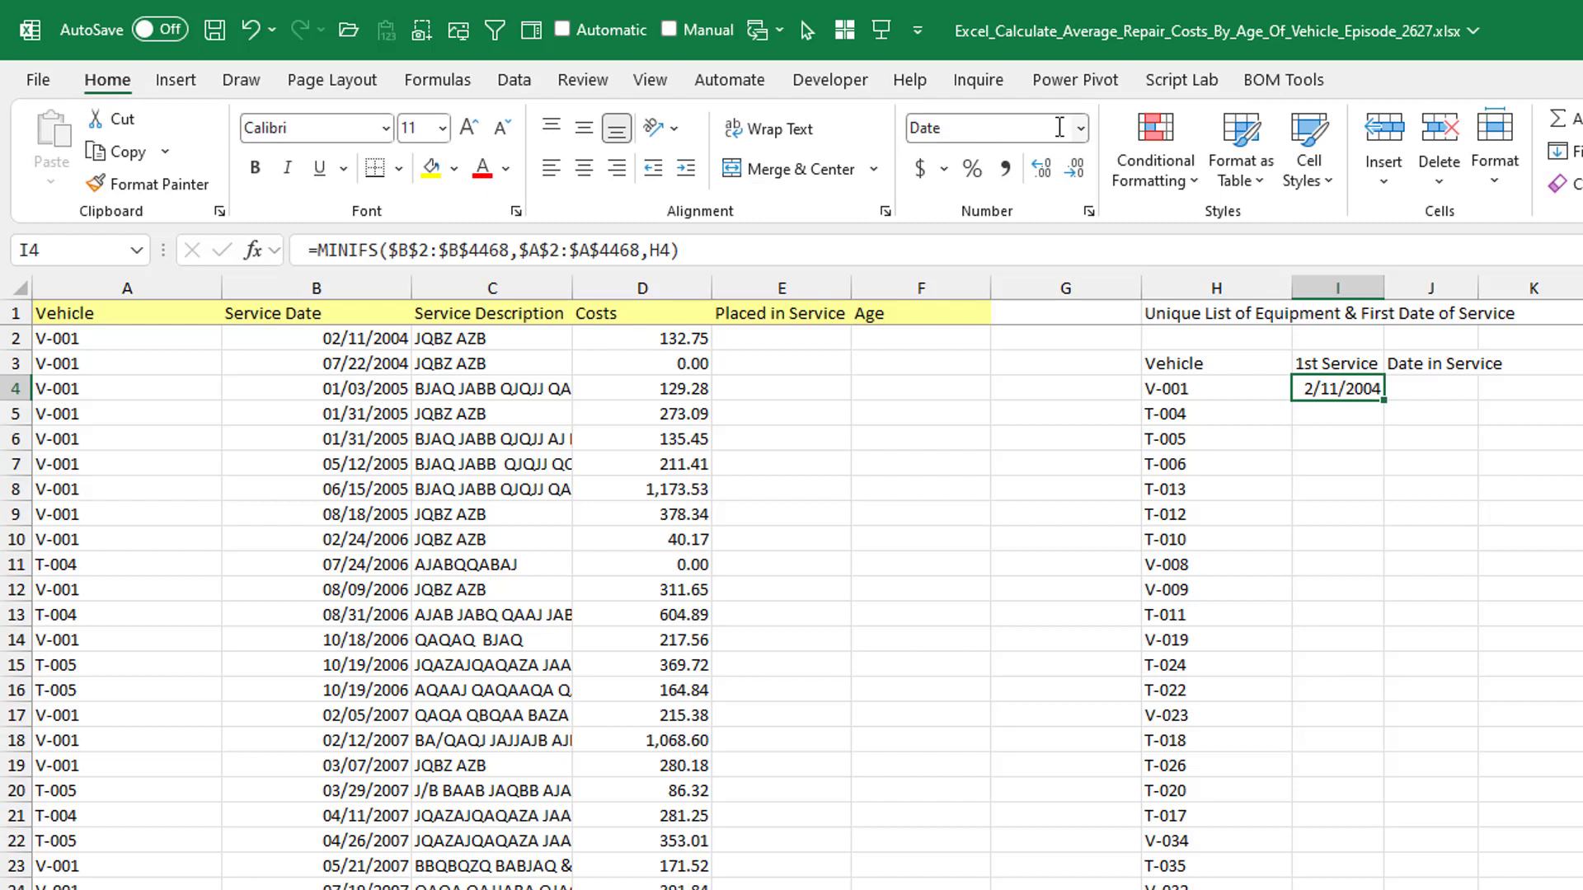
pyautogui.click(1079, 129)
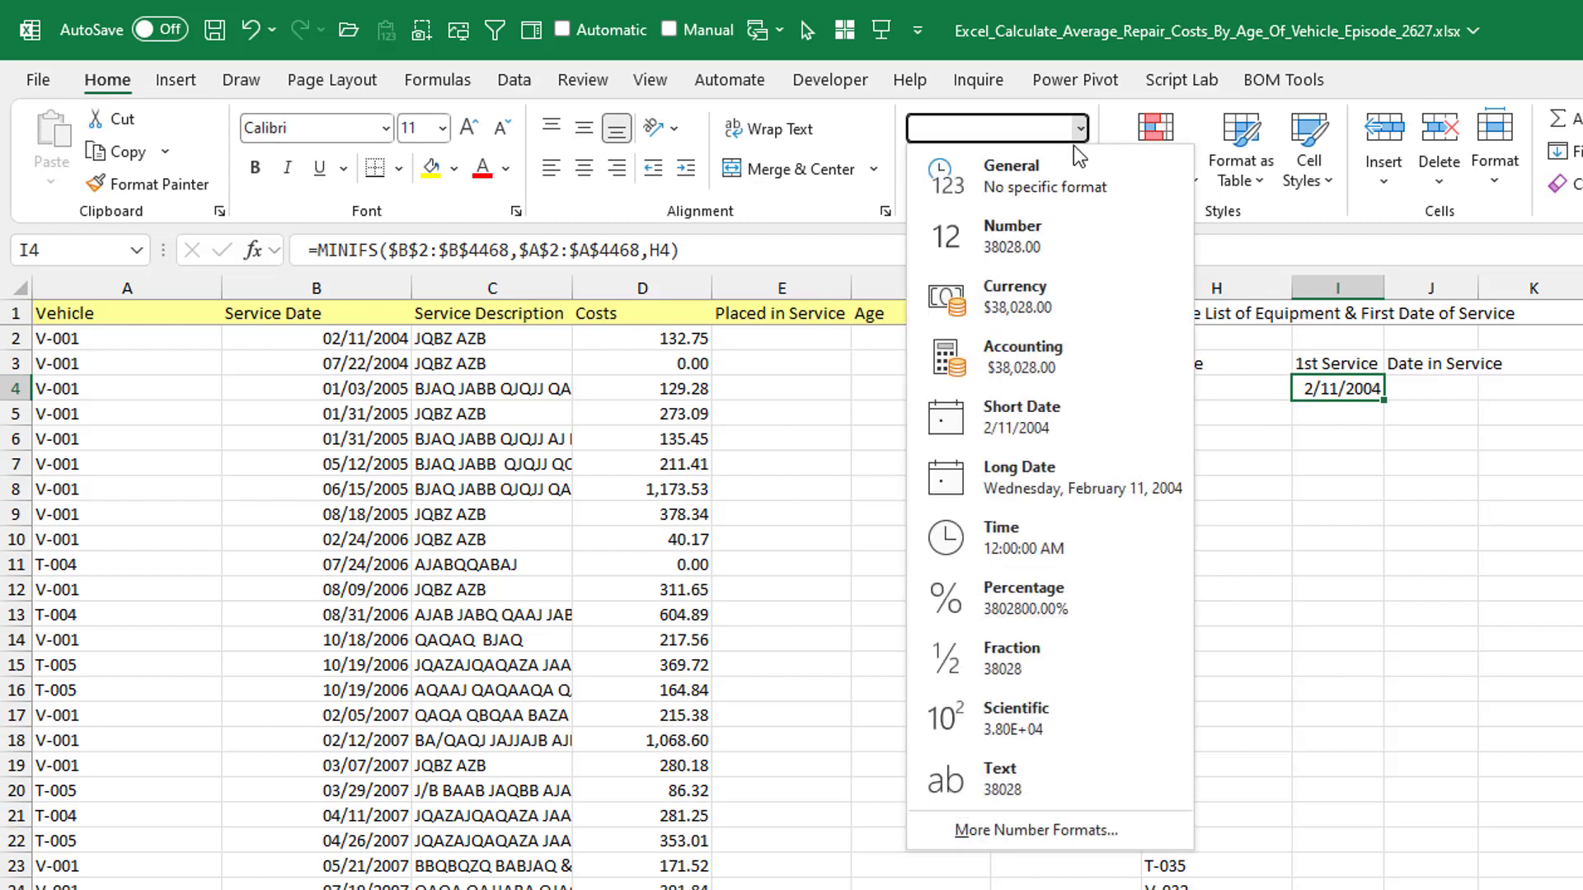
pyautogui.click(1044, 421)
pyautogui.doubleClick(1388, 402)
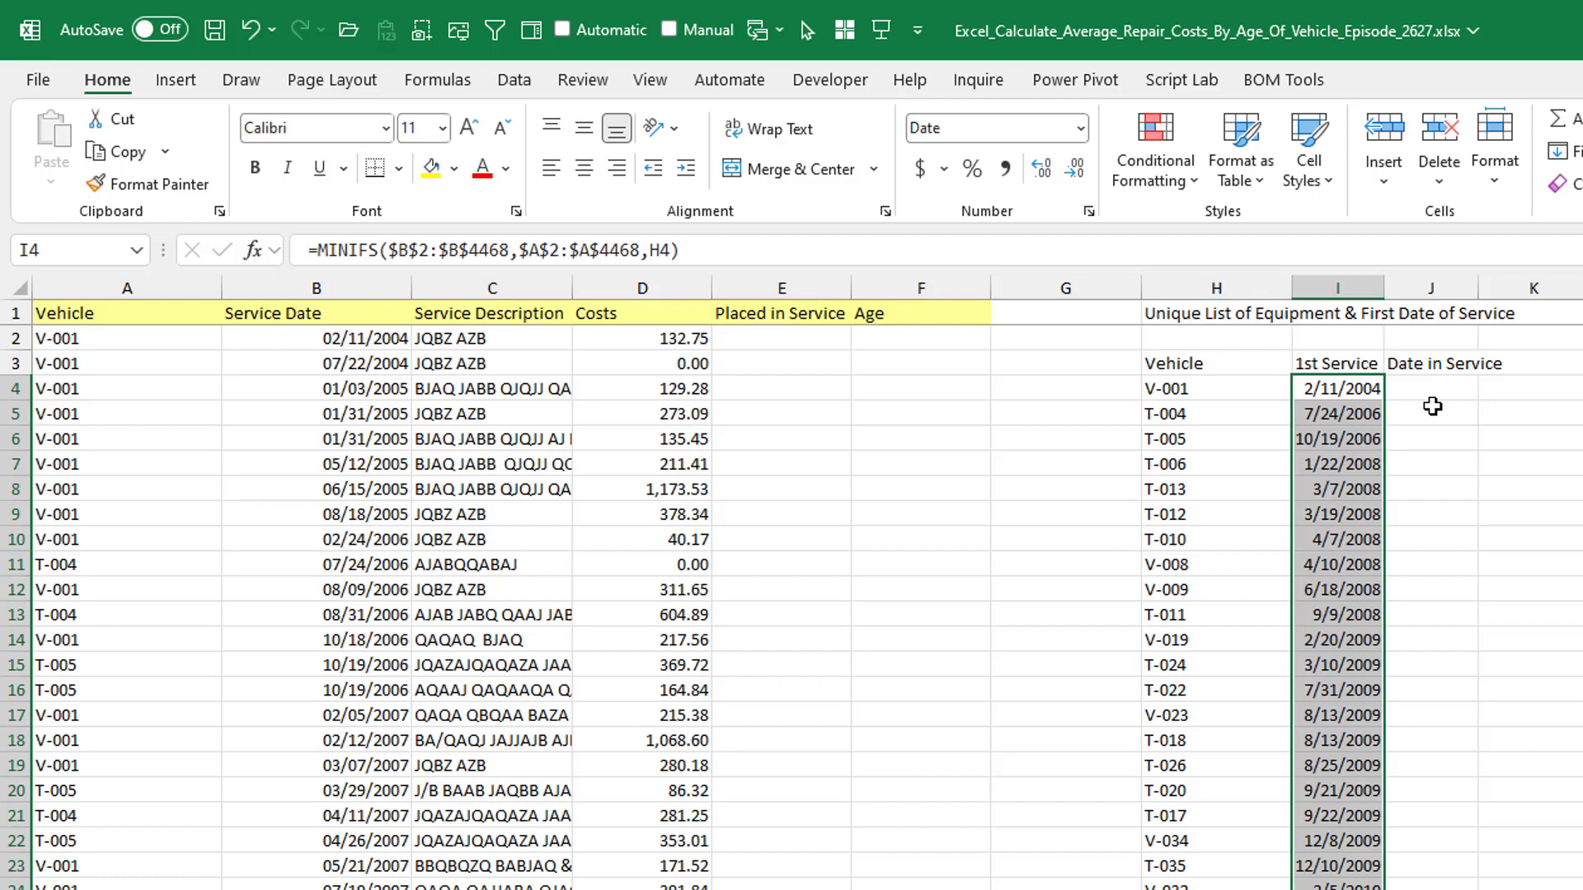
# Enter =I4-90 in J4 and fill it down the Date in Service column.
pyautogui.press('Right')
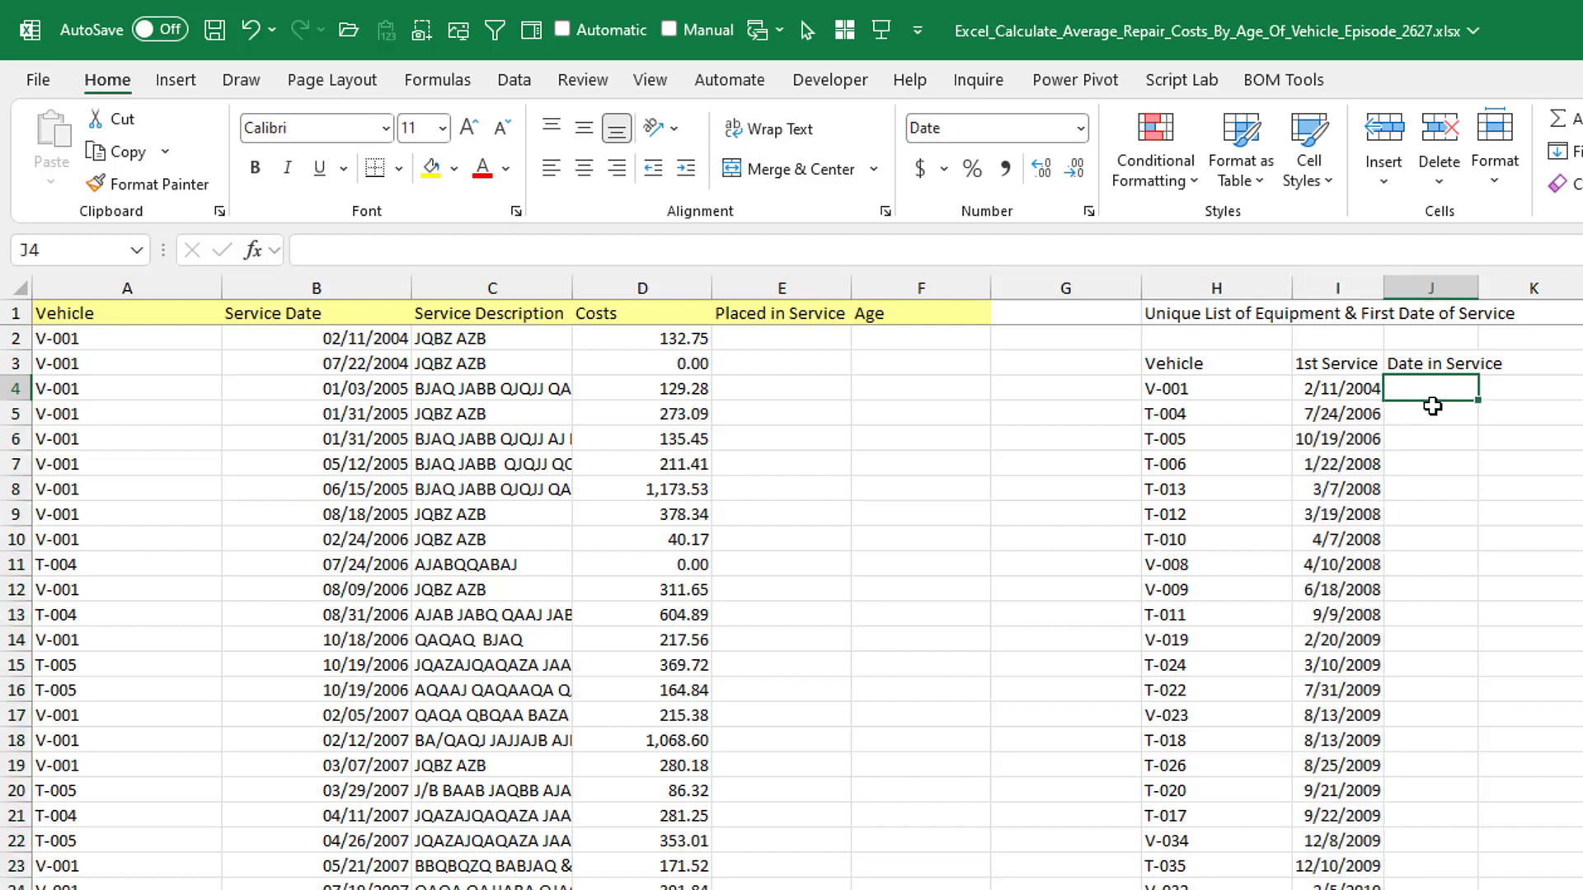
pyautogui.write('=')
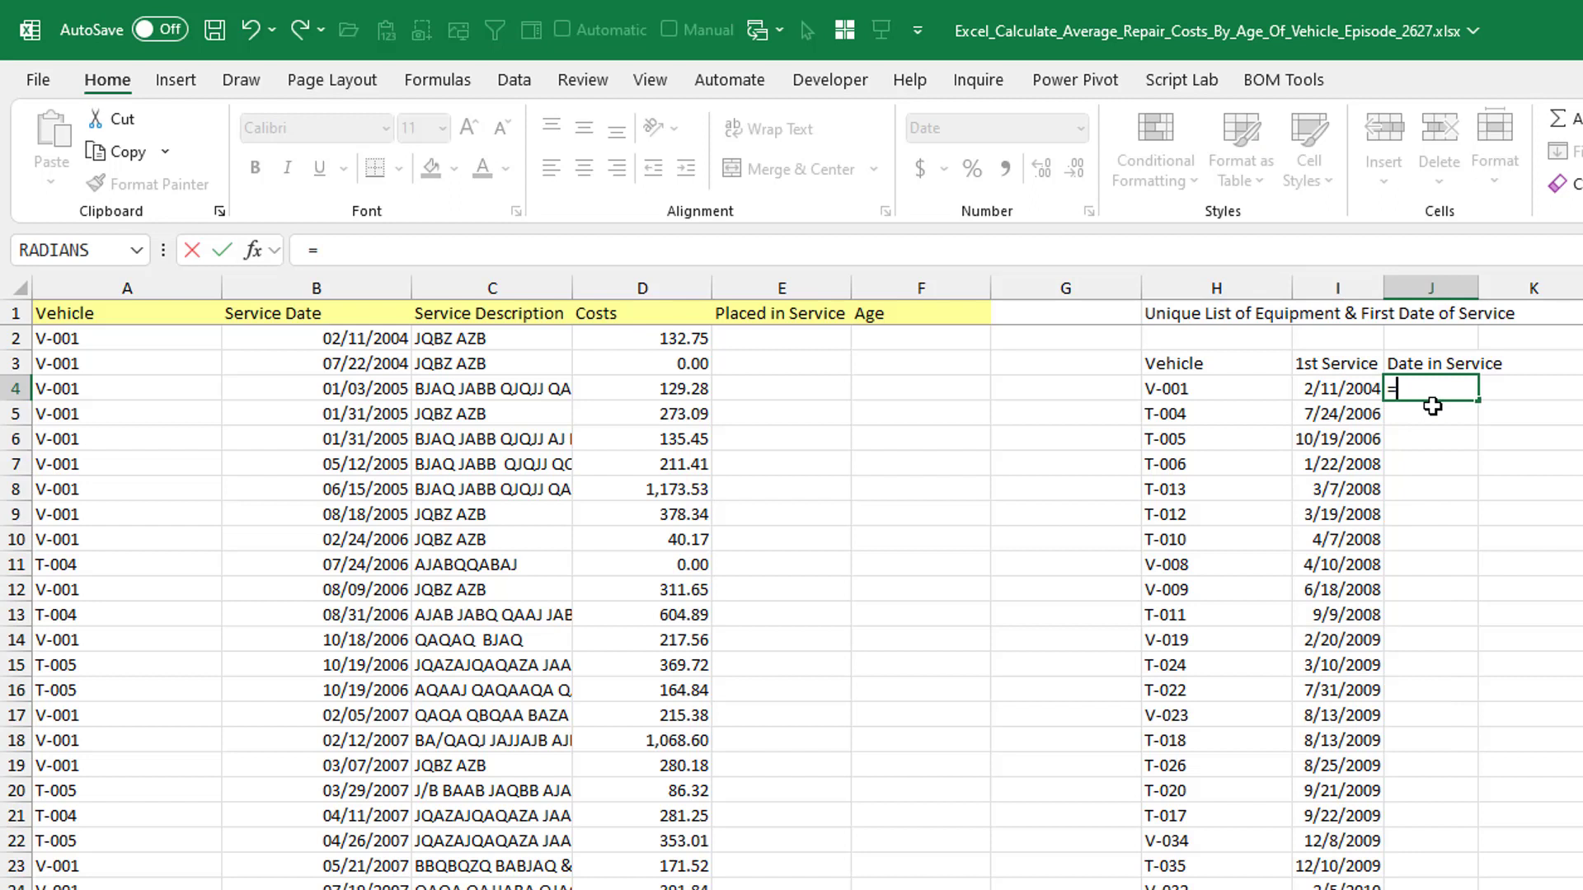
pyautogui.press('Left')
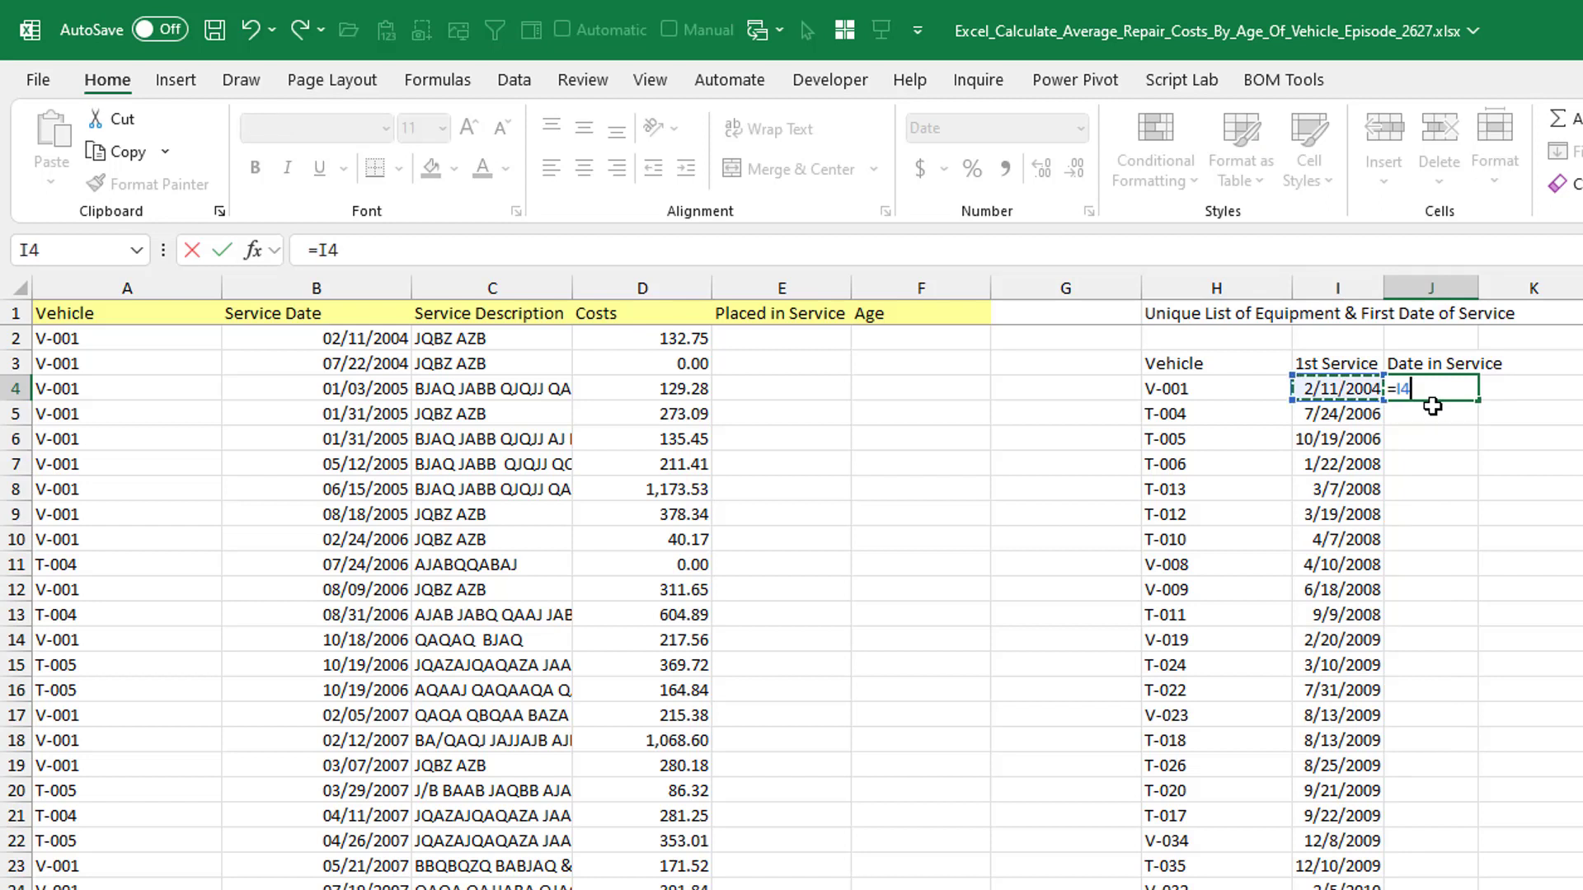
pyautogui.write('-90')
pyautogui.hotkey('ctrl', 'Return')
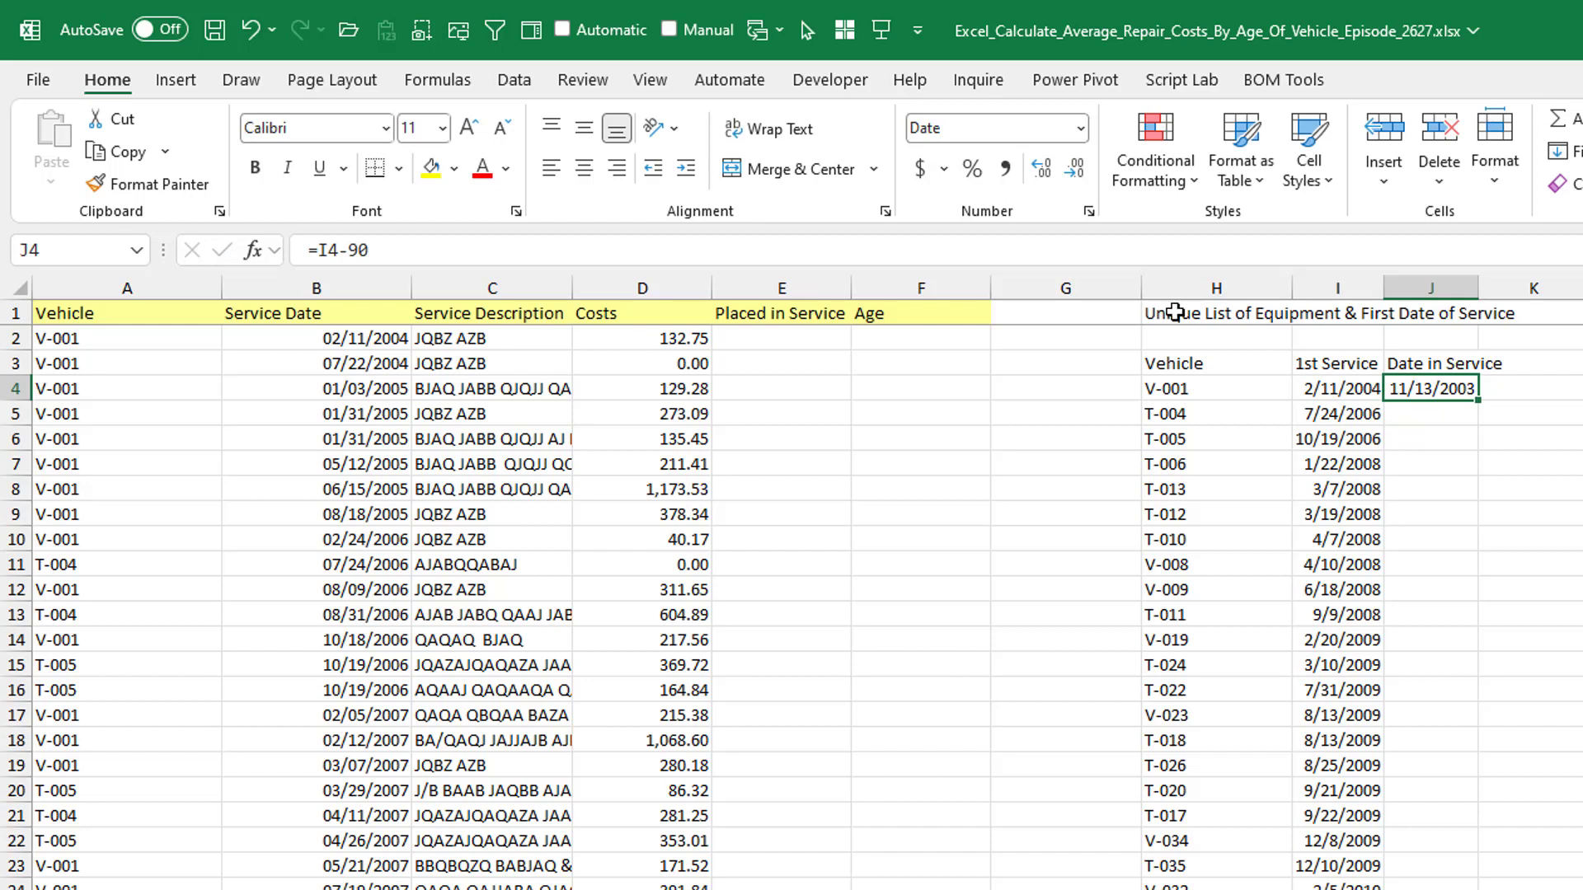
pyautogui.doubleClick(1480, 402)
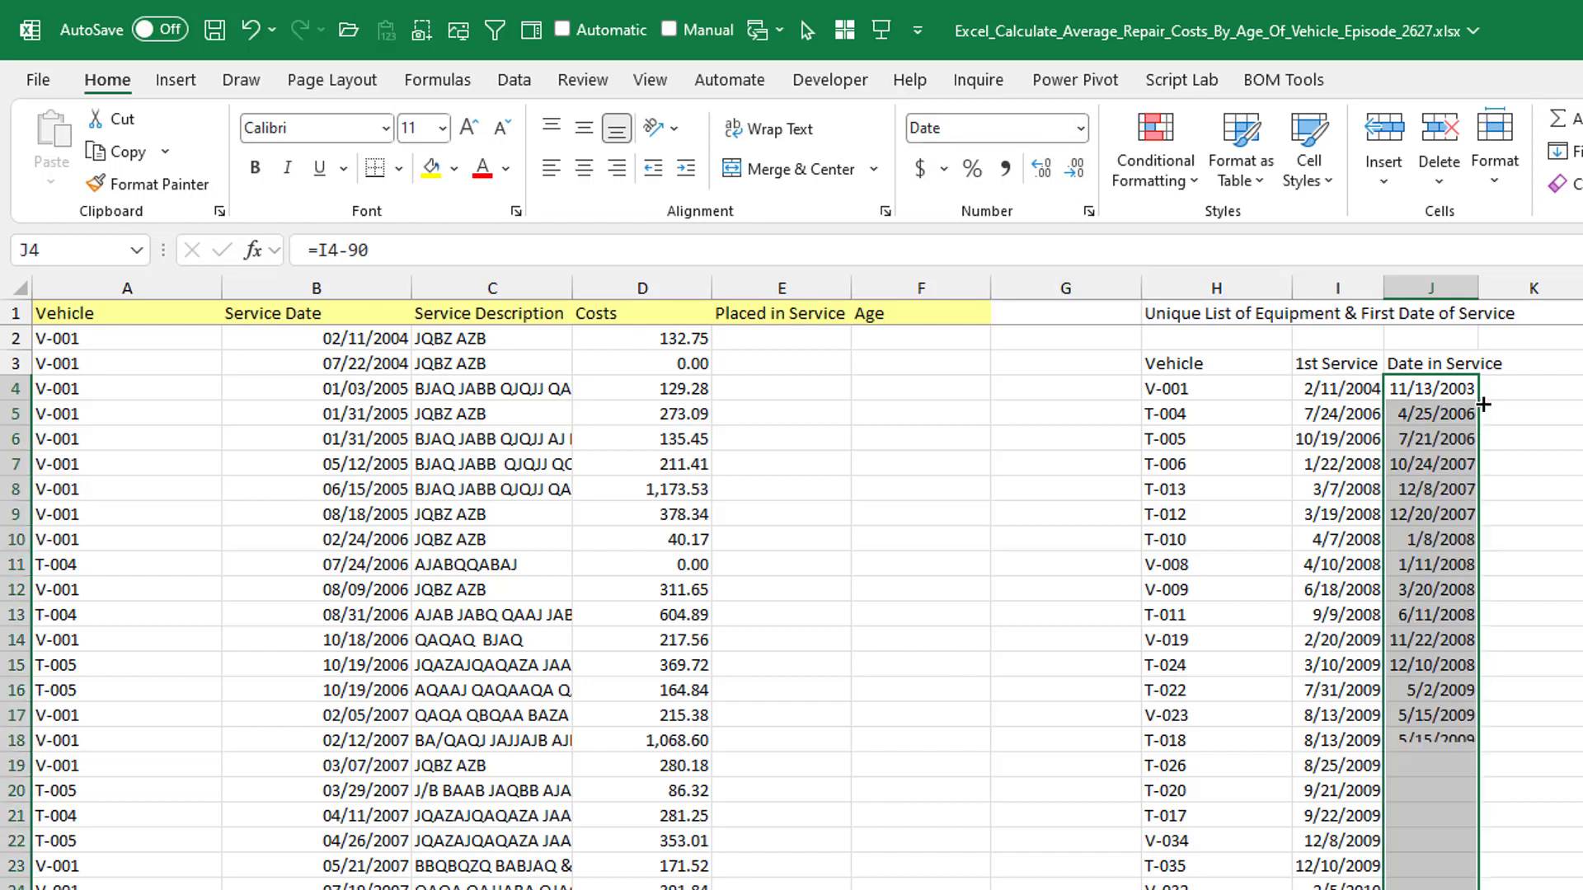
pyautogui.click(1208, 390)
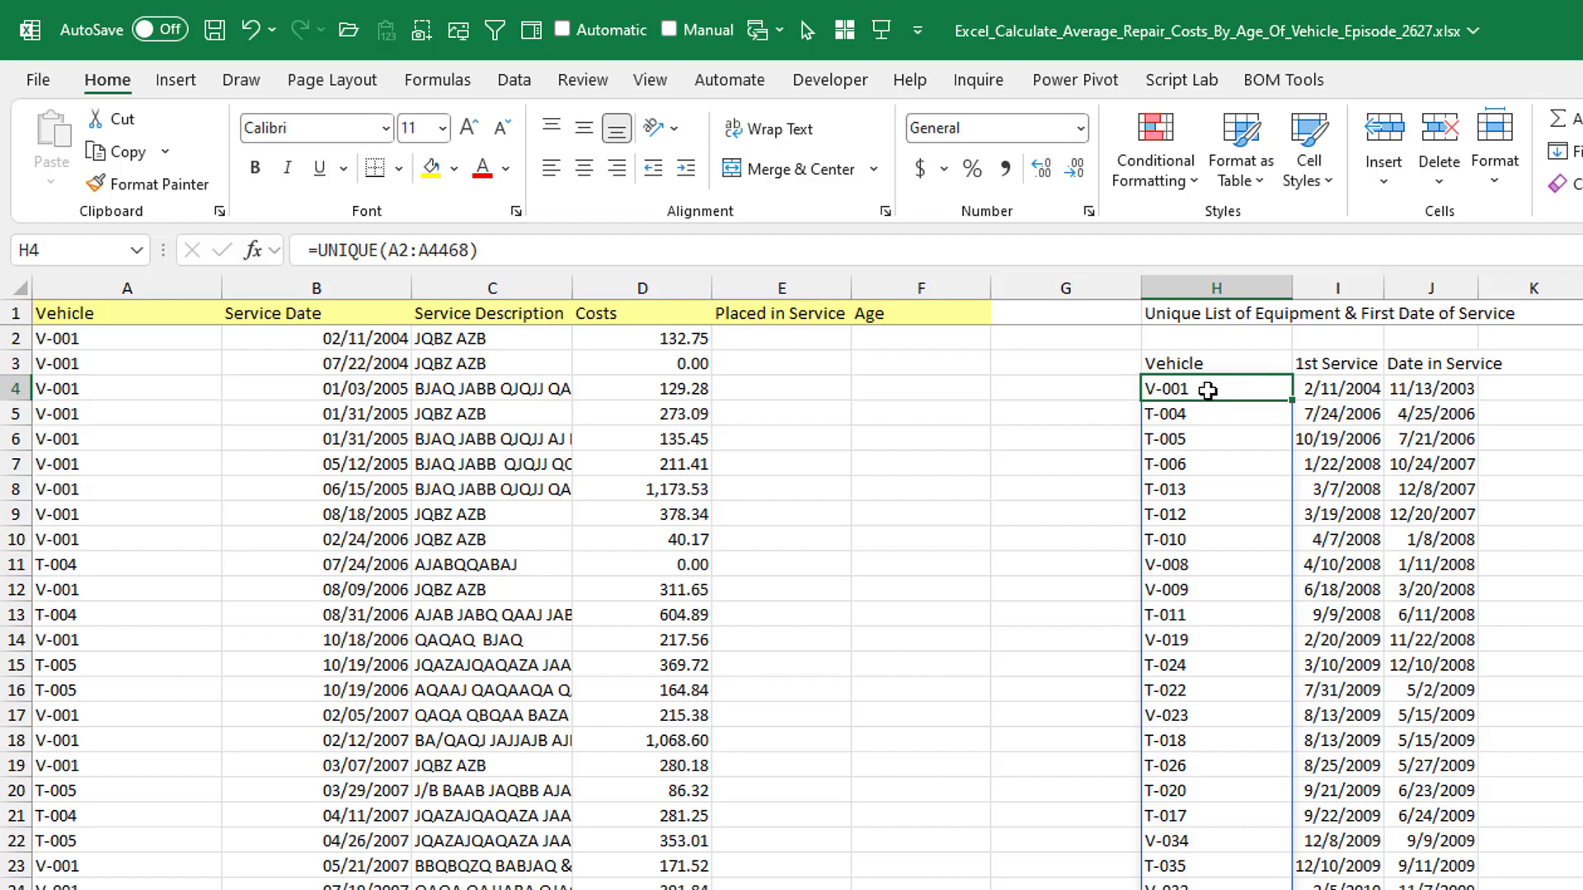
# Start a VLOOKUP formula in E2, the first Placed in Service cell.
pyautogui.press('Right')
pyautogui.press('Right')
pyautogui.press('Left')
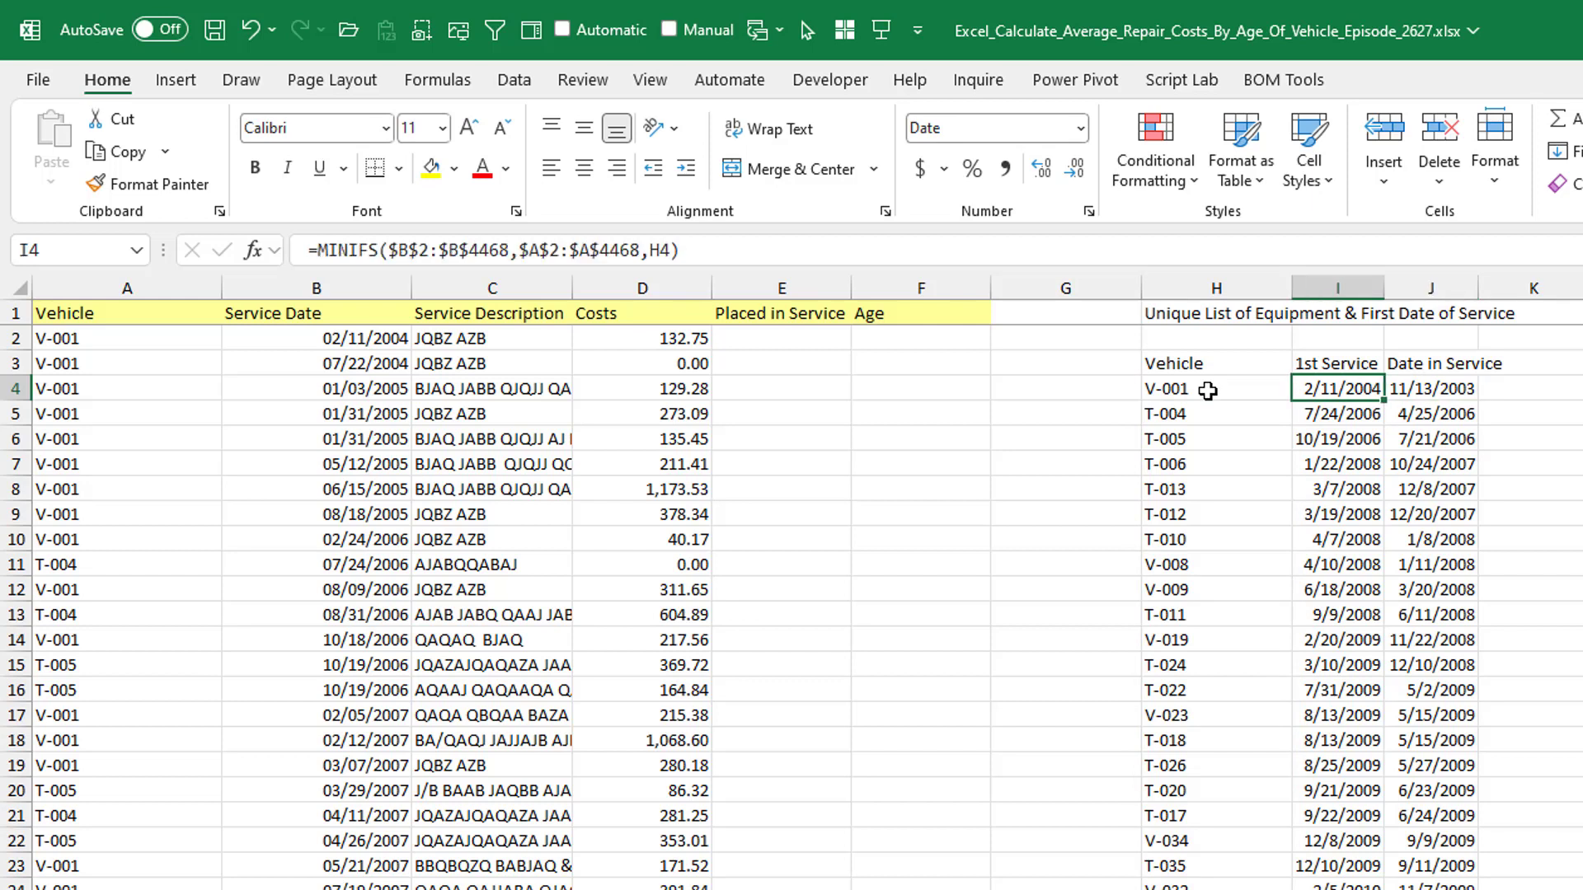
pyautogui.press('Left')
pyautogui.press('Left')
pyautogui.press('Up')
pyautogui.press('Left')
pyautogui.press('Up')
pyautogui.press('Left')
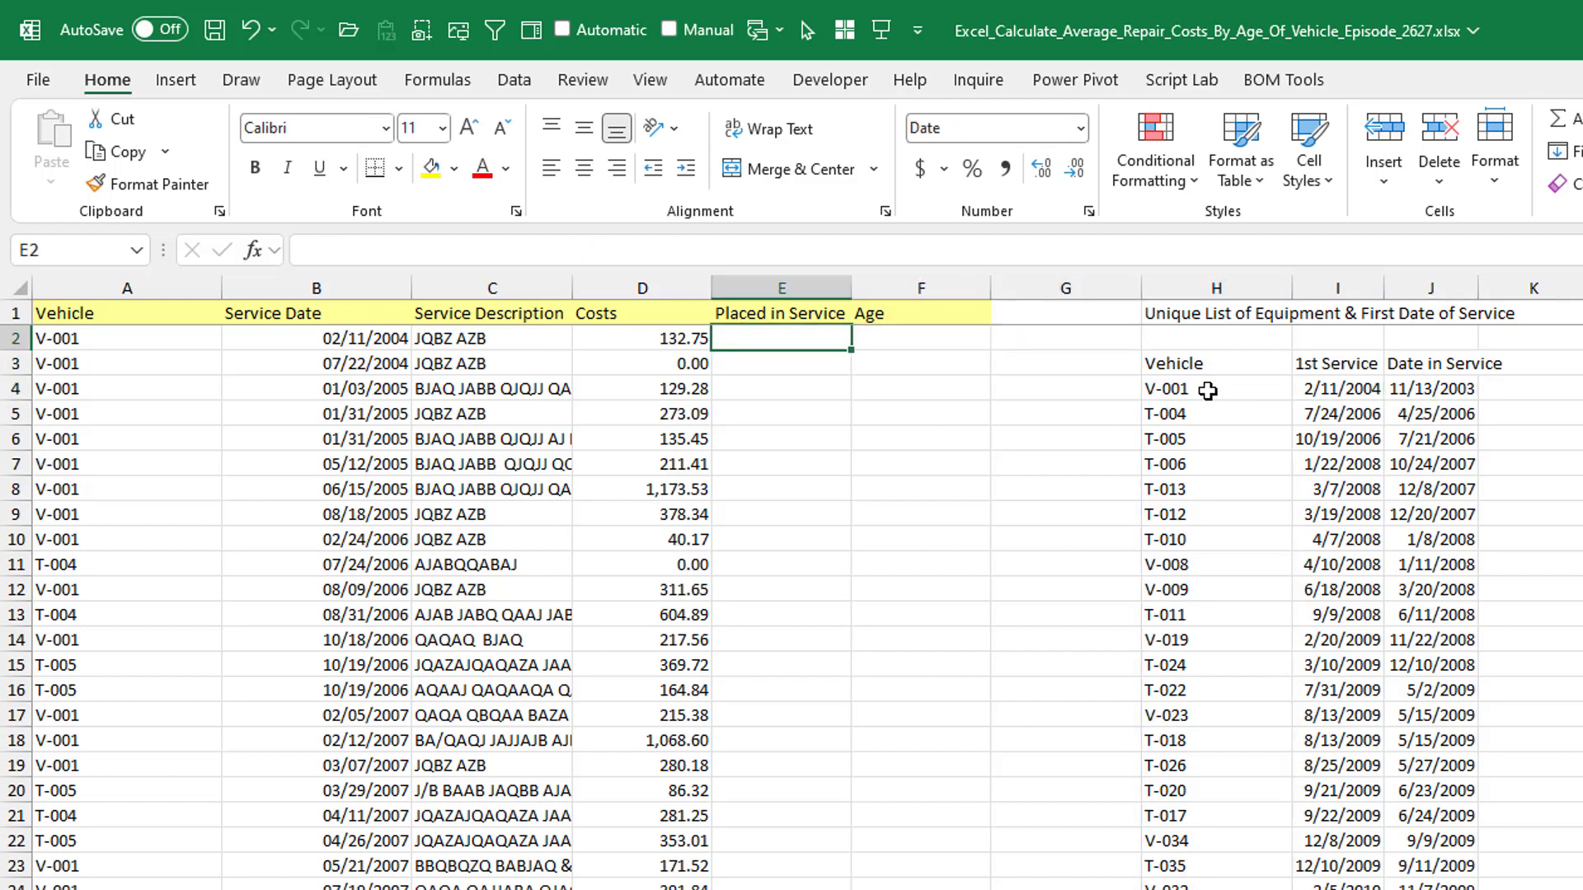
pyautogui.write('=')
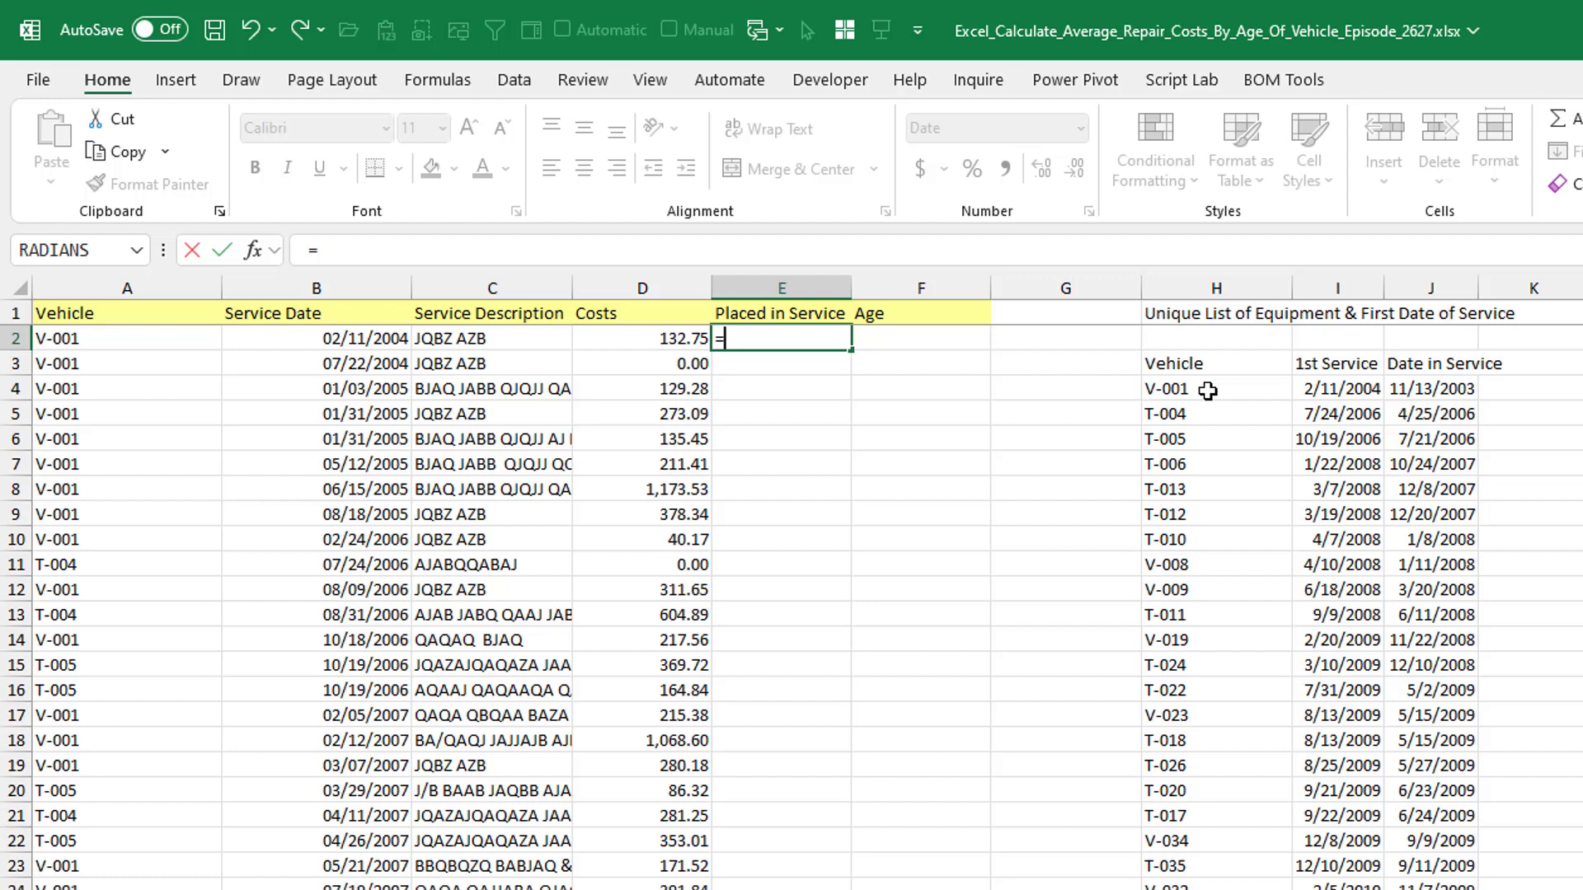
pyautogui.write('xl')
pyautogui.press('BackSpace')
pyautogui.press('BackSpace')
pyautogui.write('vl')
pyautogui.press('Tab')
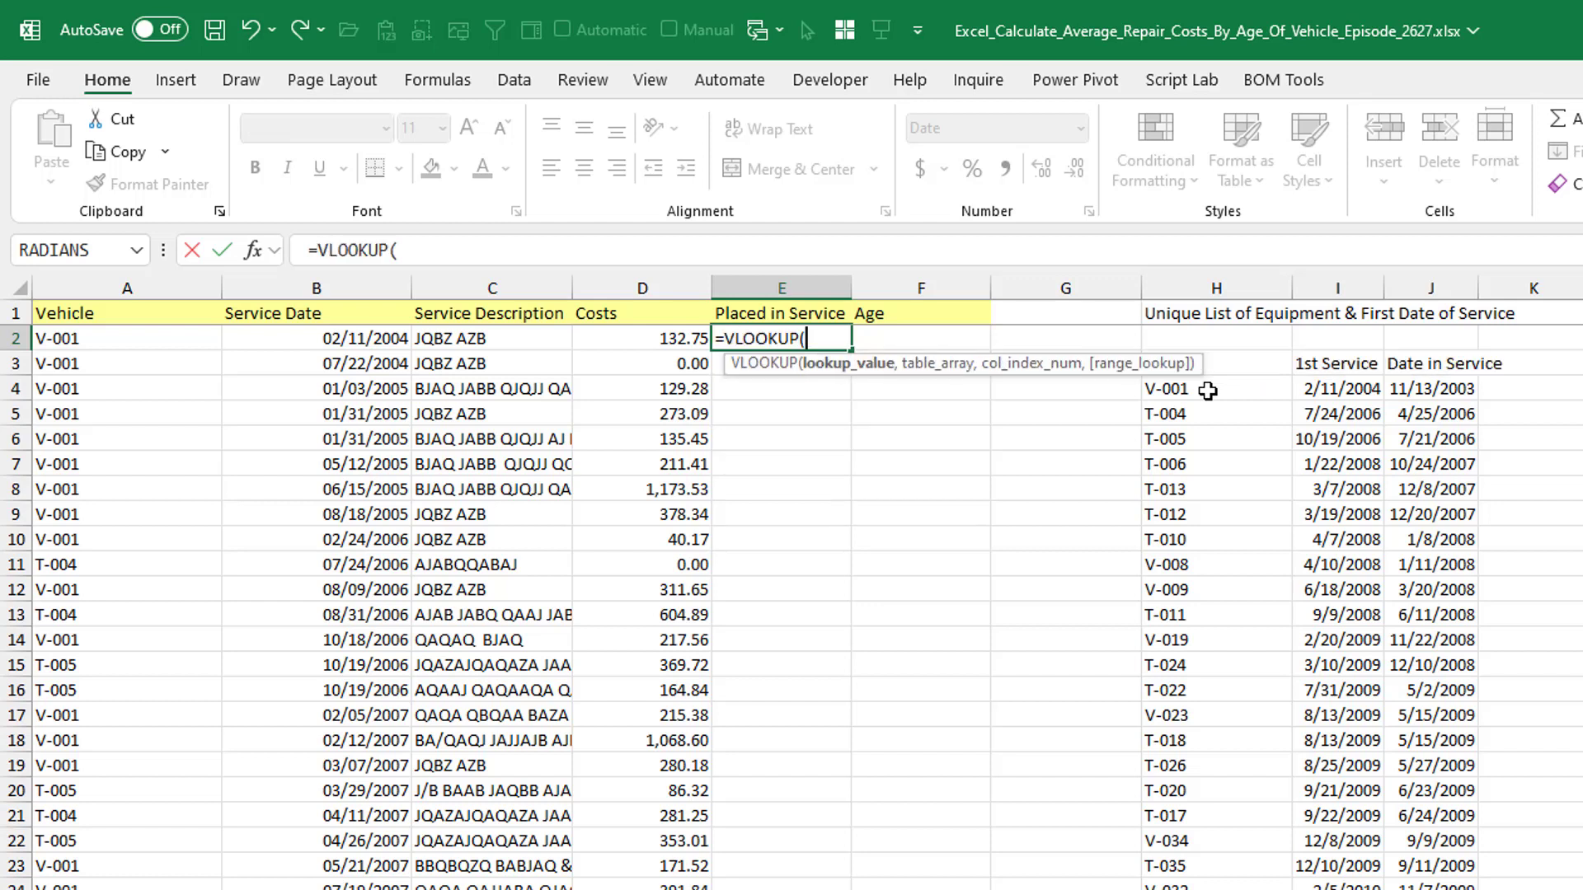
# Complete the formula as =VLOOKUP(A2,$H$4:$J$60,3,FALSE) in E2.
pyautogui.press('Left')
pyautogui.press('Left')
pyautogui.press('Left')
pyautogui.press('Left')
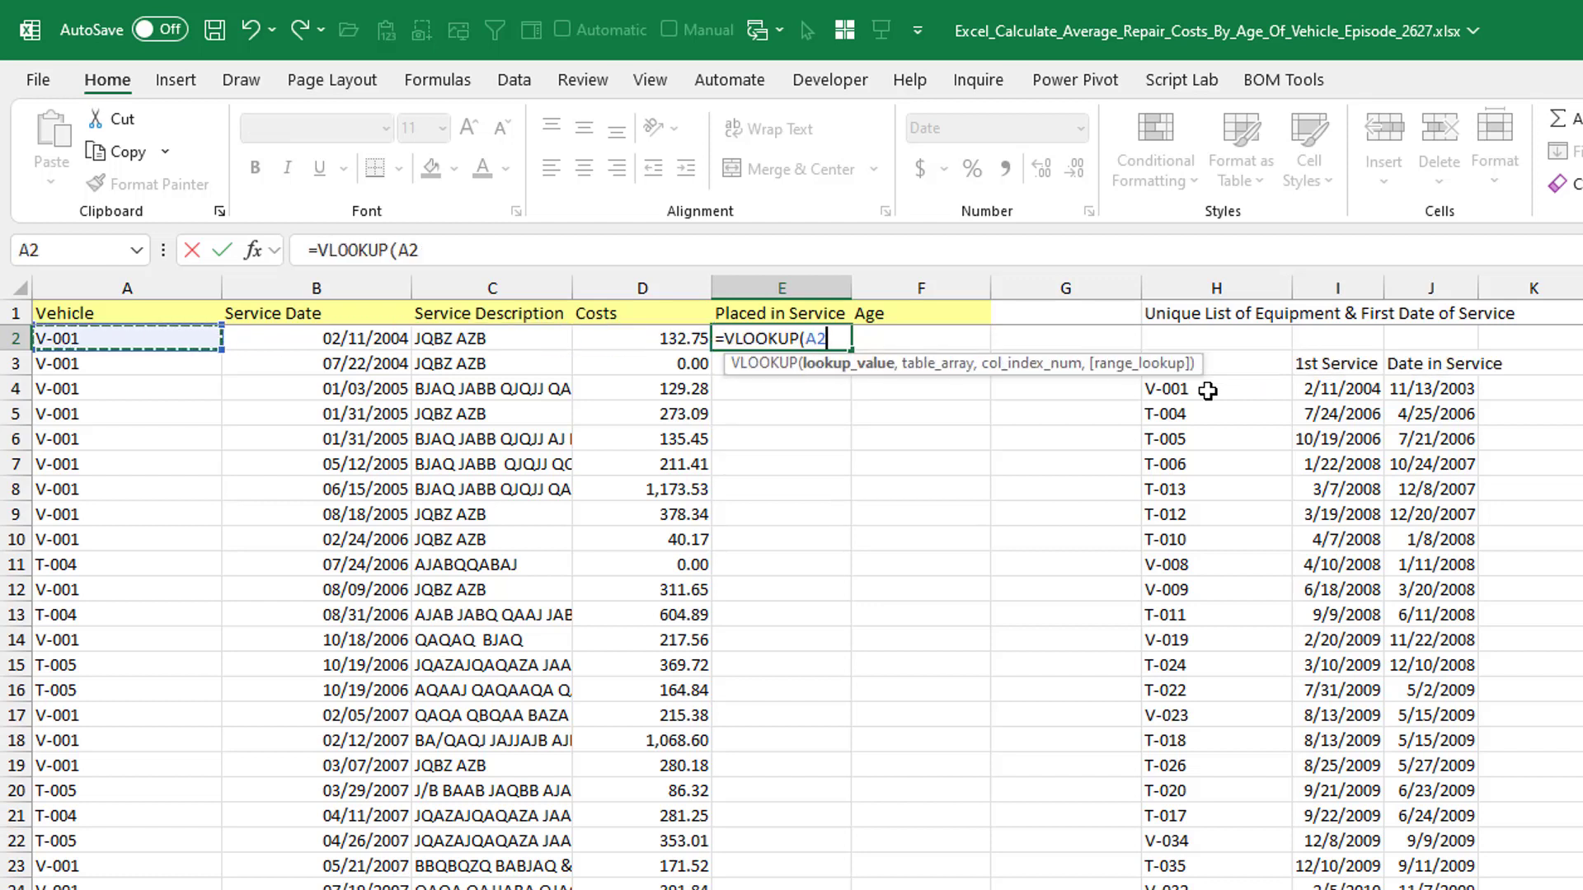
pyautogui.write(',')
pyautogui.press('Right')
pyautogui.press('Right')
pyautogui.press('Right')
pyautogui.press('Down')
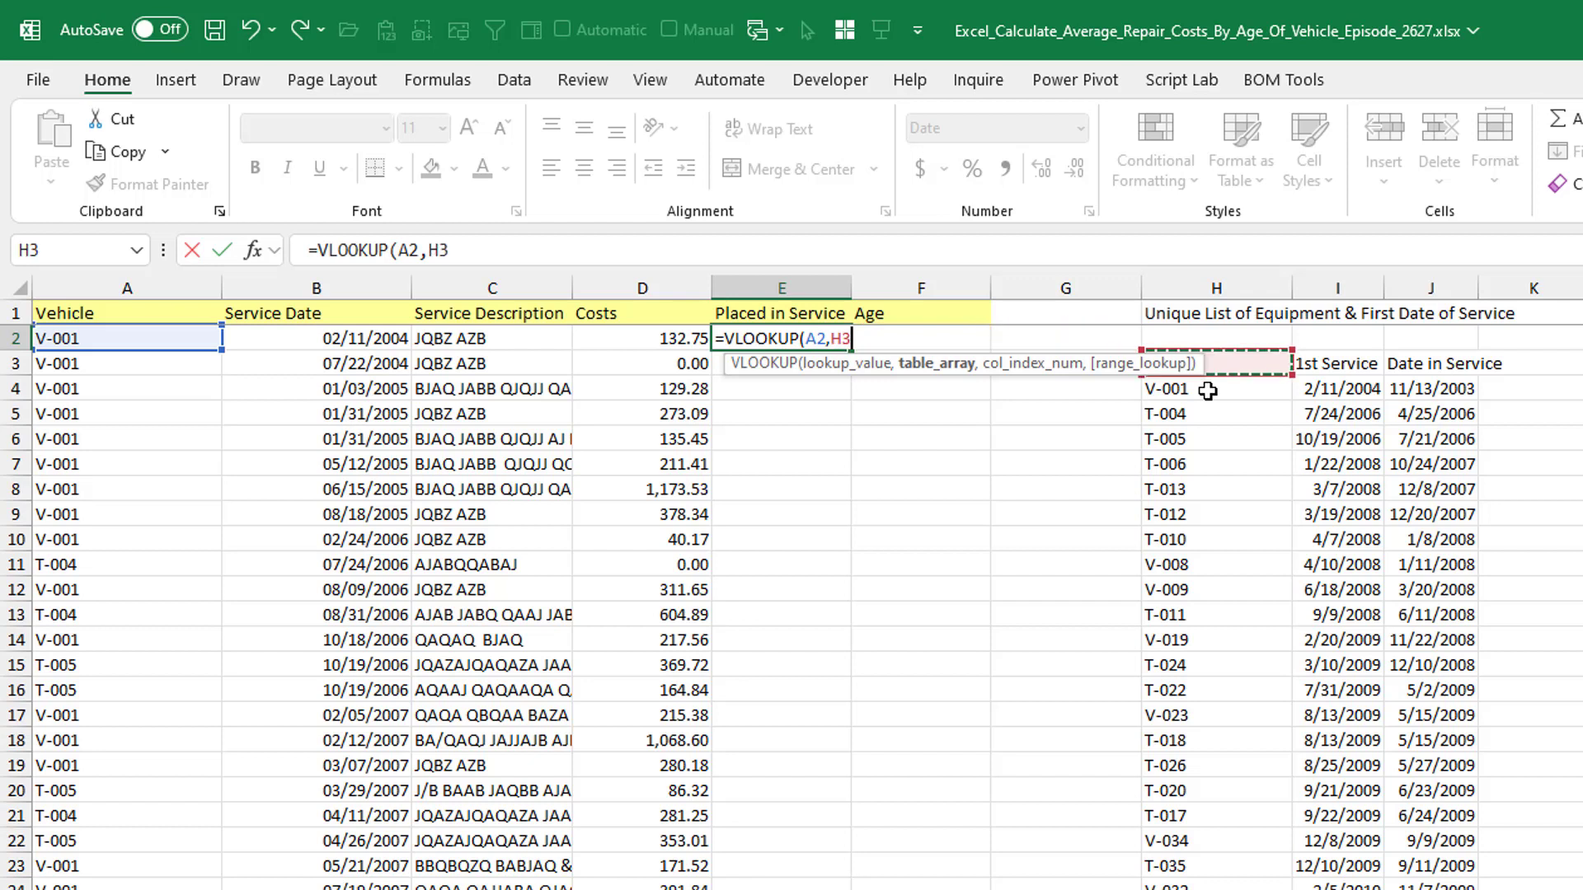
pyautogui.press('Down')
pyautogui.hotkey('ctrl', 'shift', 'Down')
pyautogui.hotkey('ctrl', 'shift', 'Right')
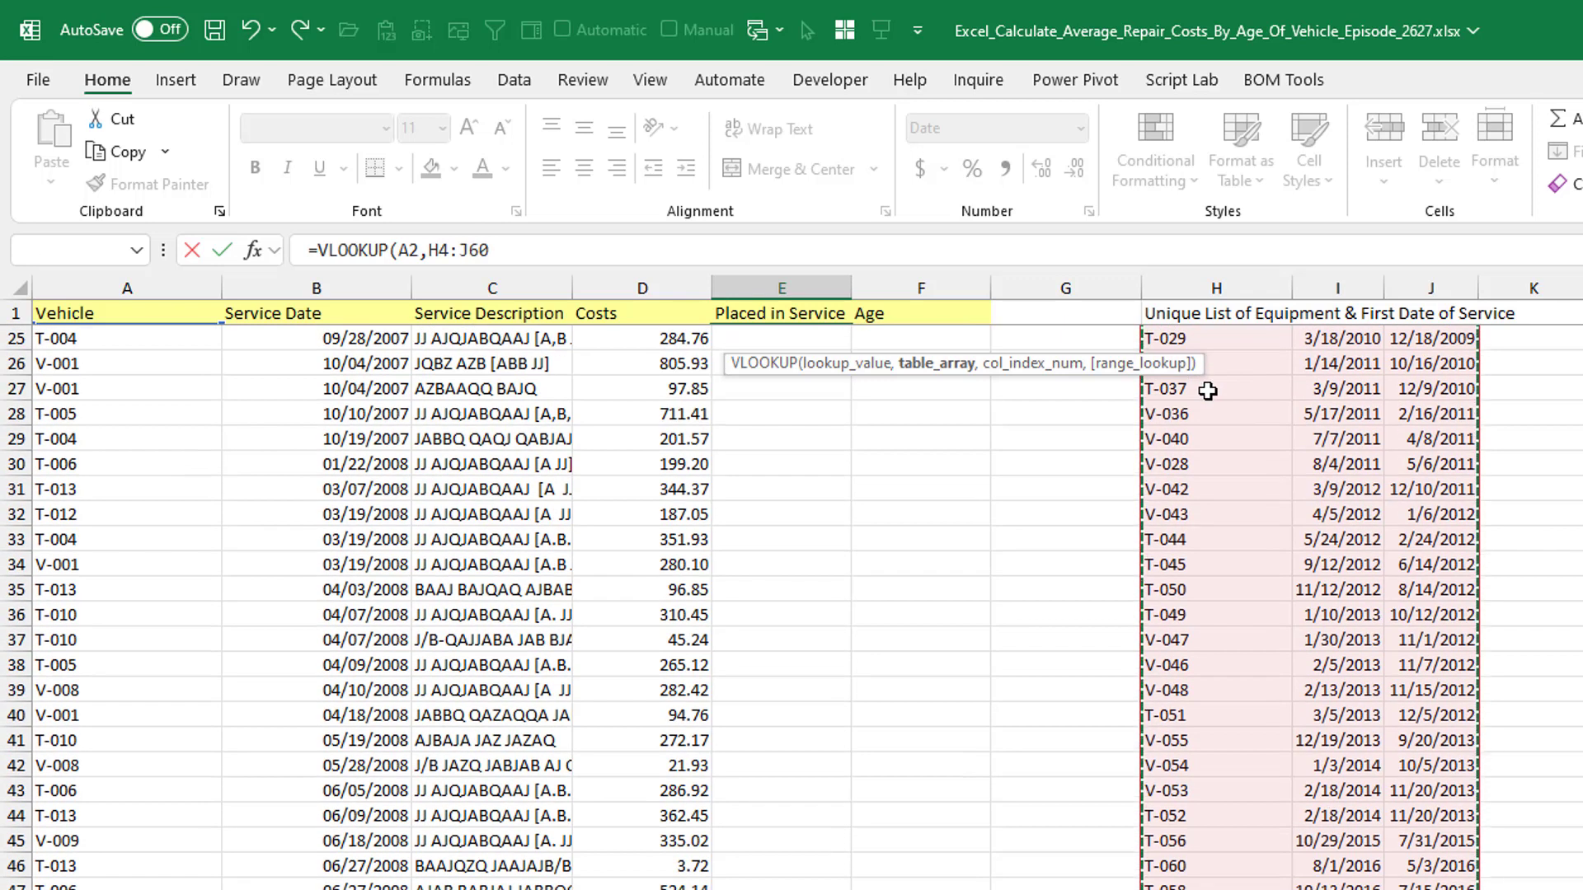
pyautogui.press('F4')
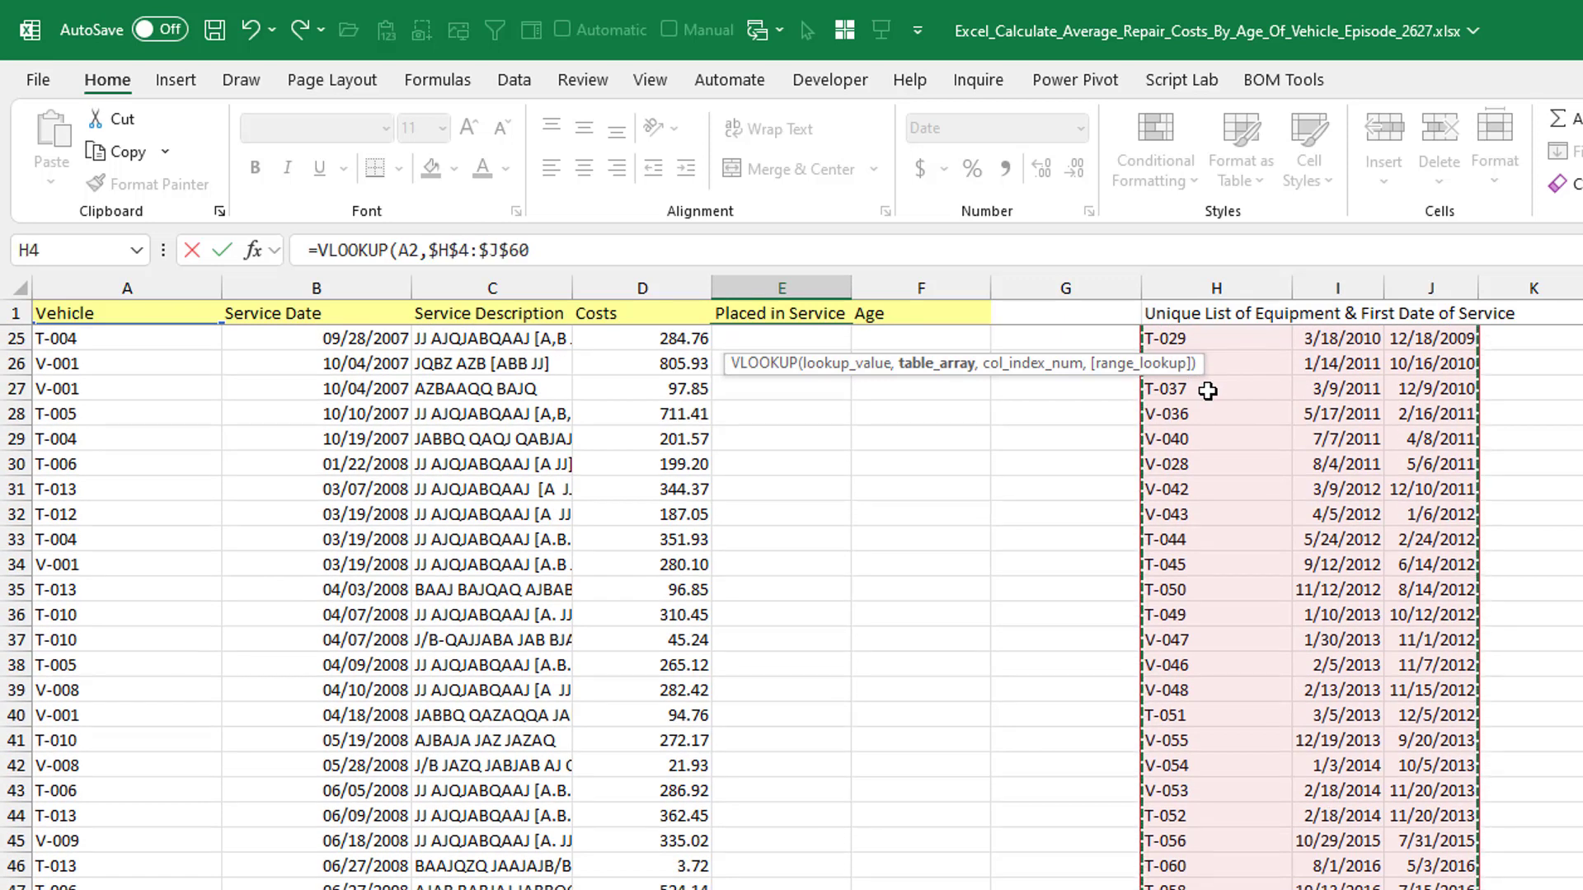
pyautogui.scroll(8, 1208, 391)
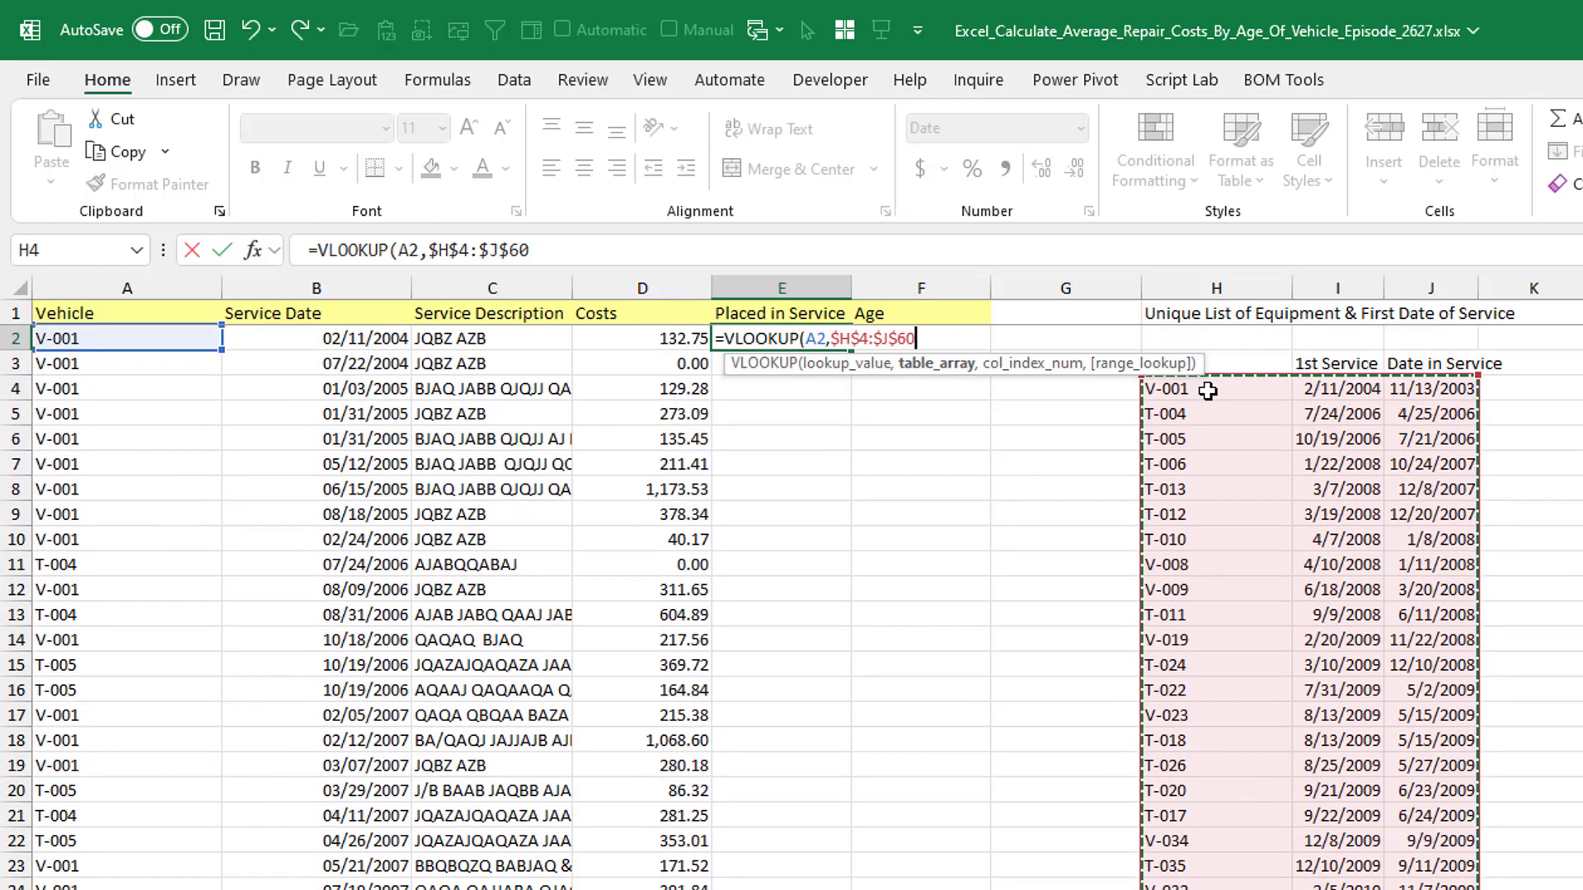
pyautogui.write(',3,Fa')
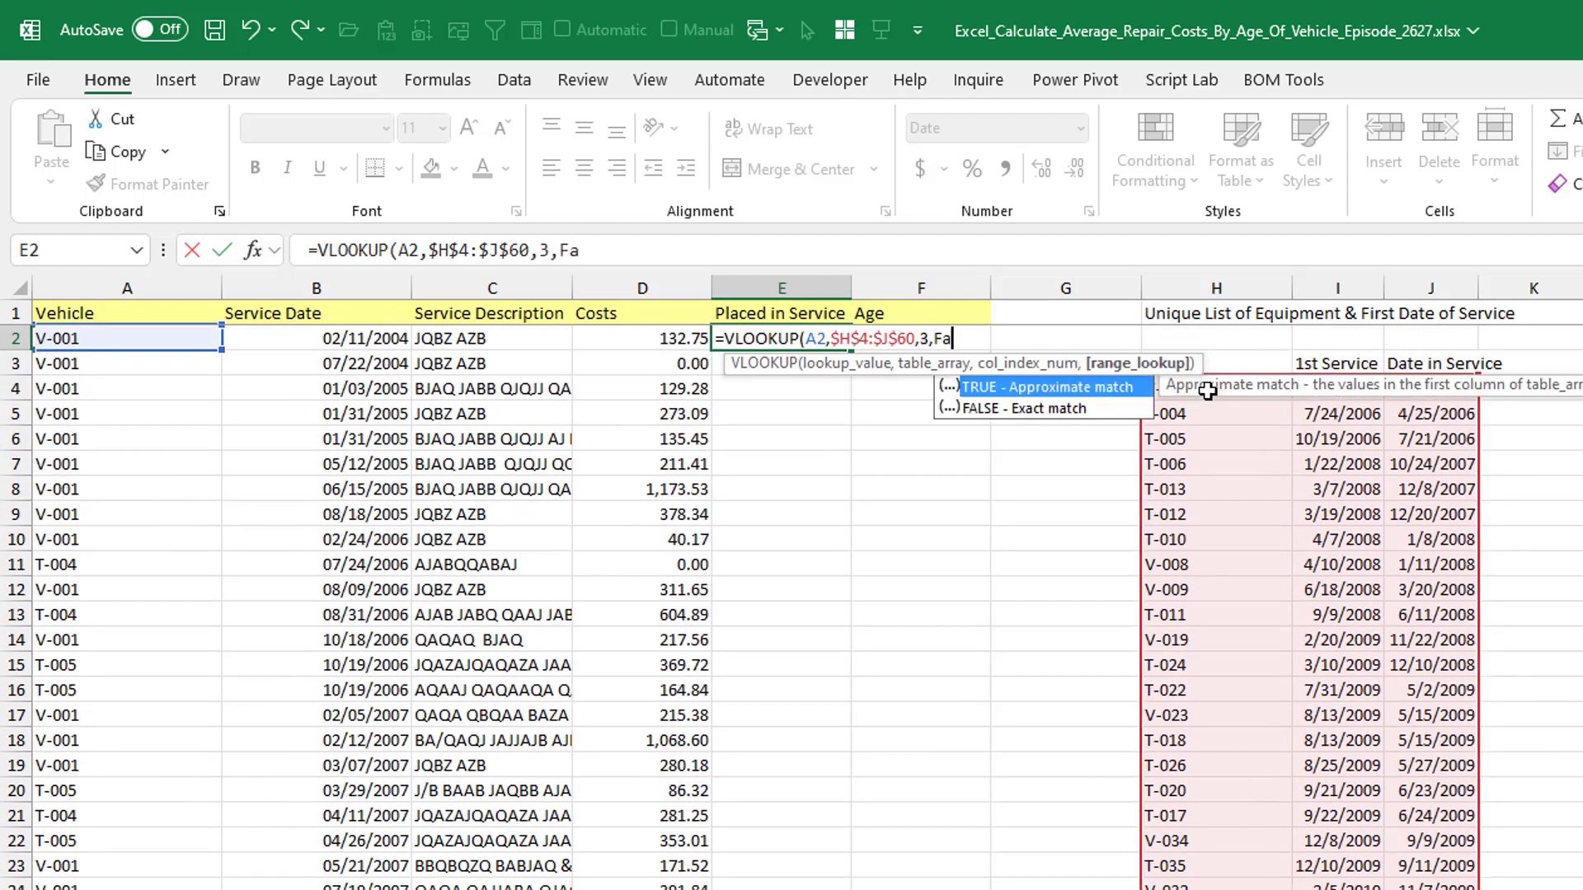
pyautogui.write('lse)')
pyautogui.hotkey('ctrl', 'Return')
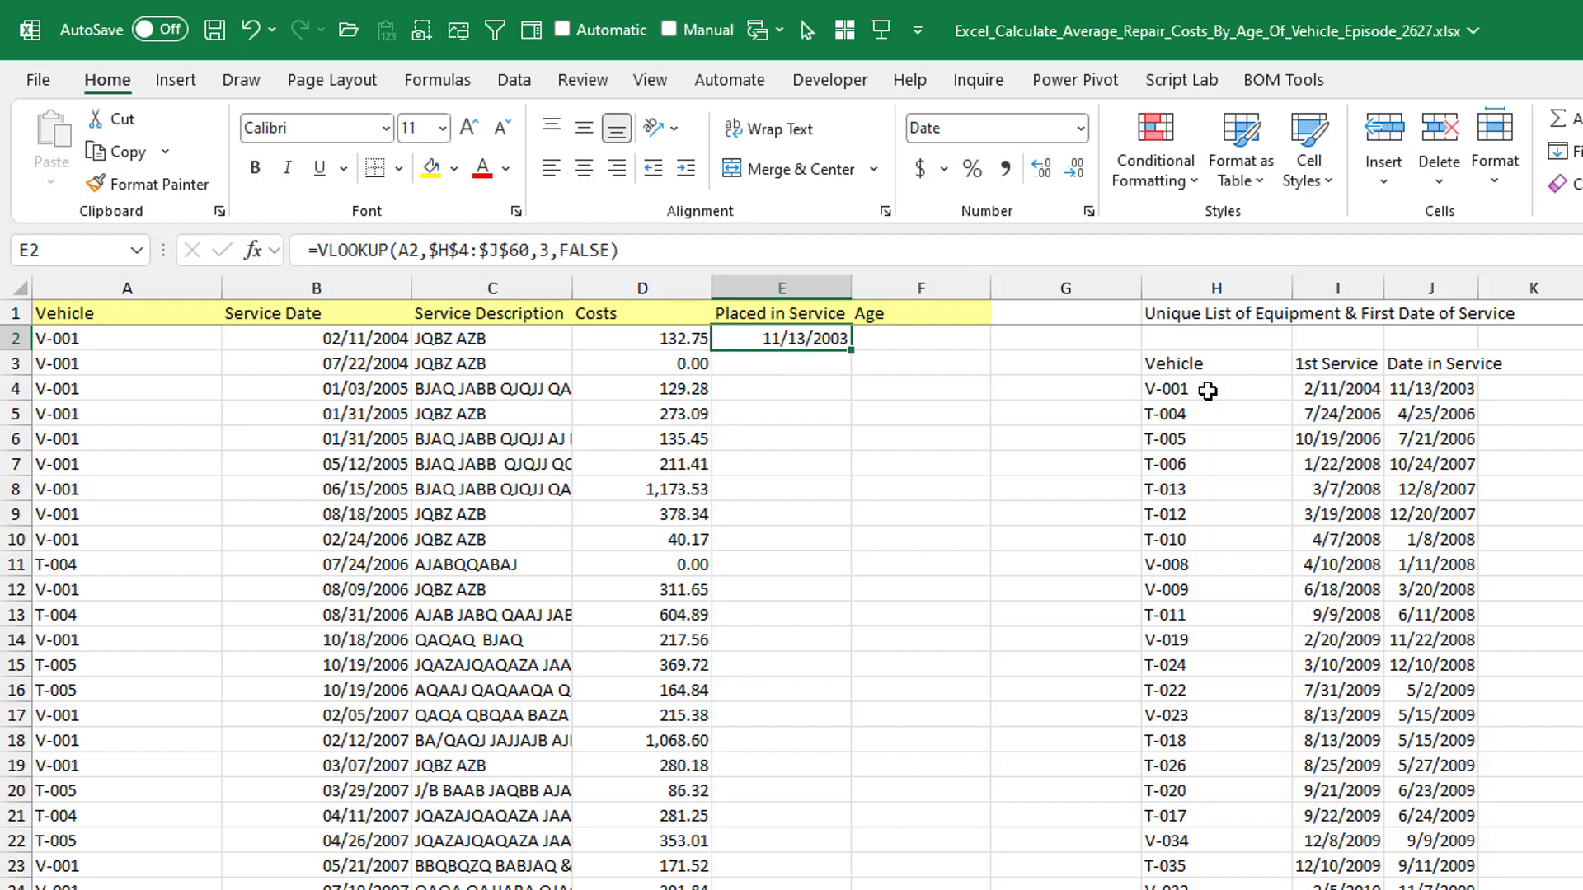
# Fill the lookup down the Placed in Service column and check E2 against B2.
pyautogui.doubleClick(853, 351)
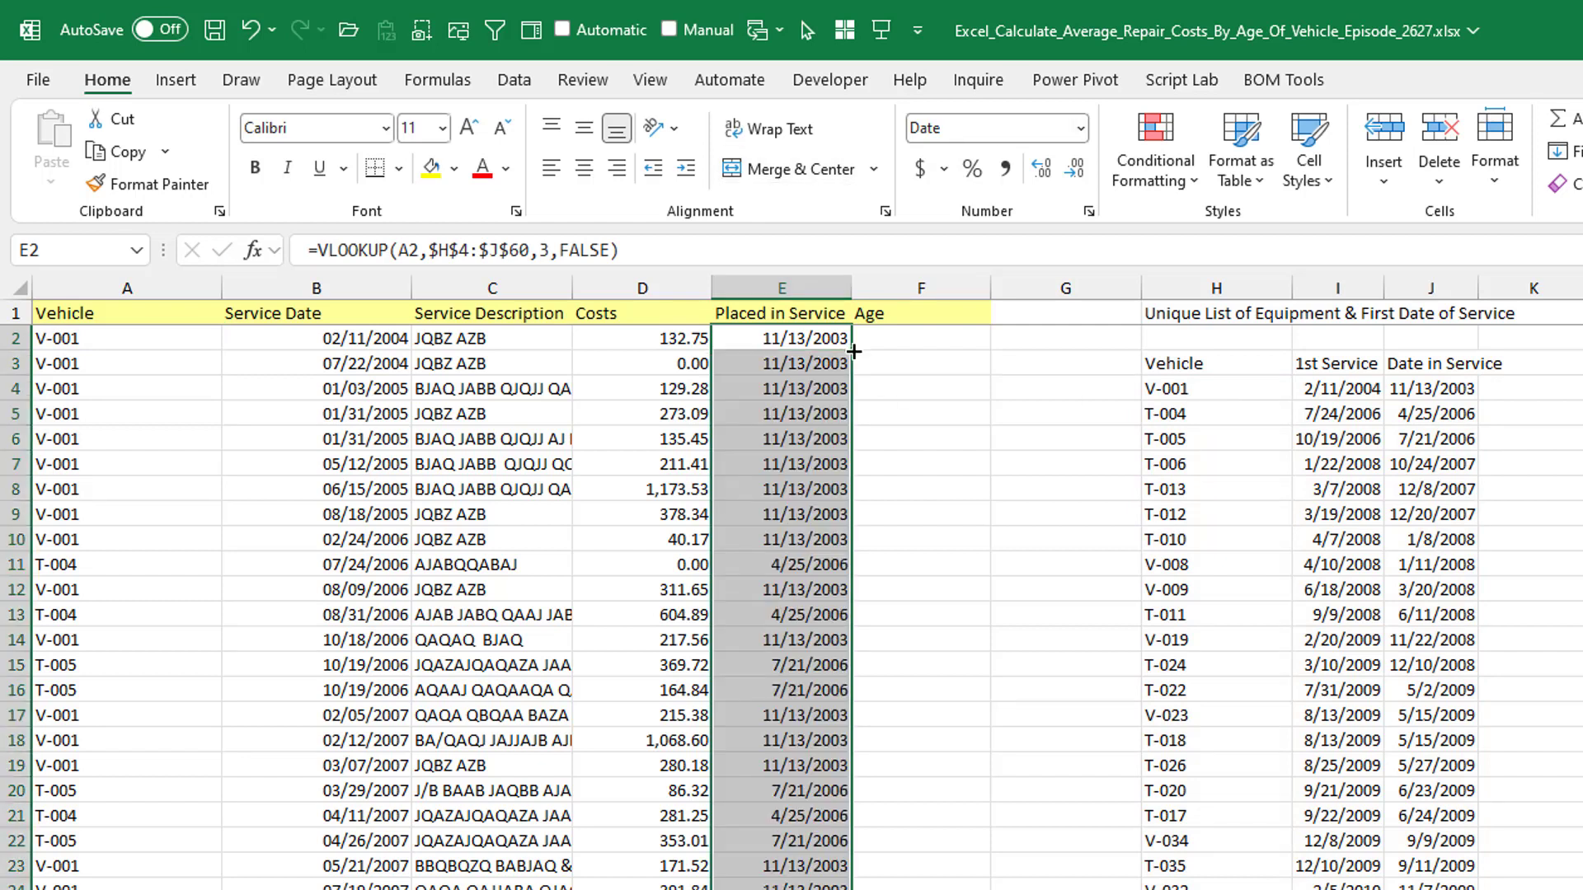
pyautogui.click(883, 336)
pyautogui.click(819, 338)
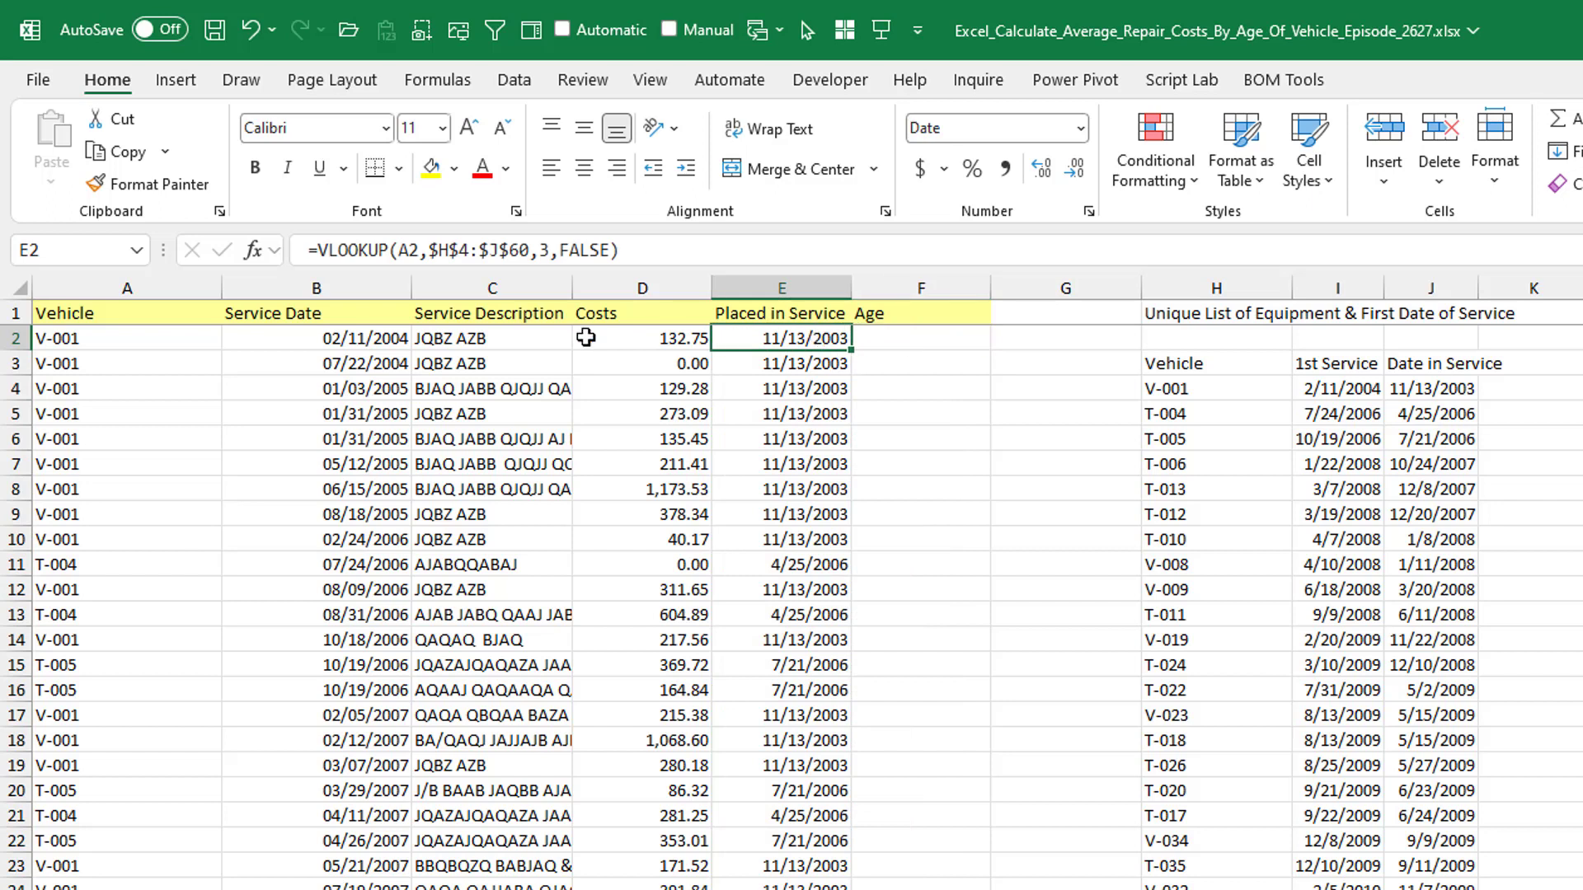
pyautogui.click(374, 339)
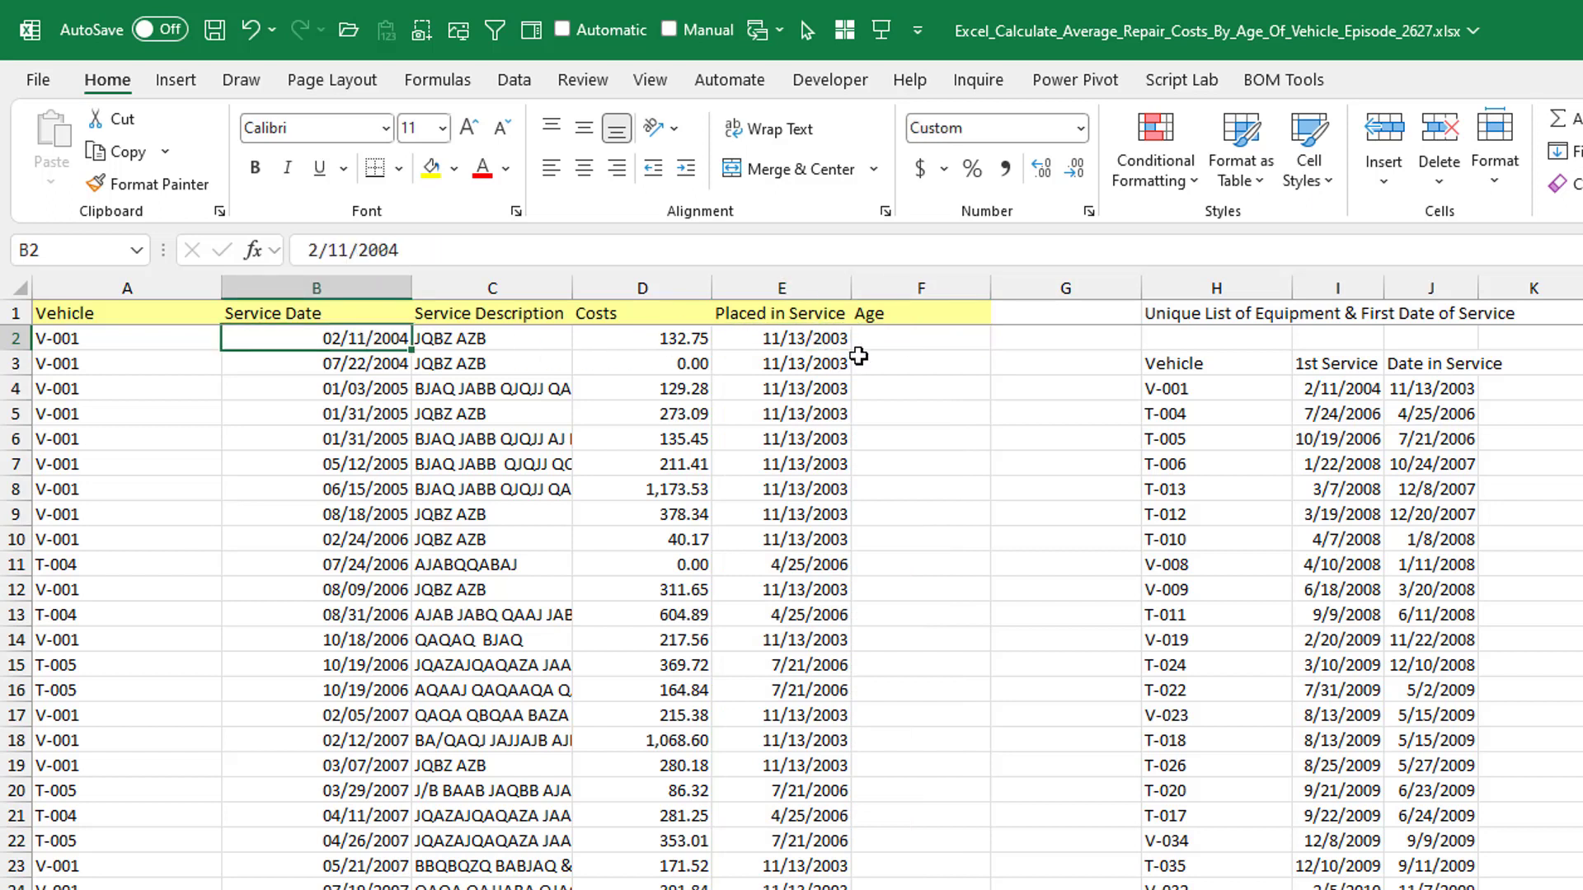
pyautogui.click(898, 343)
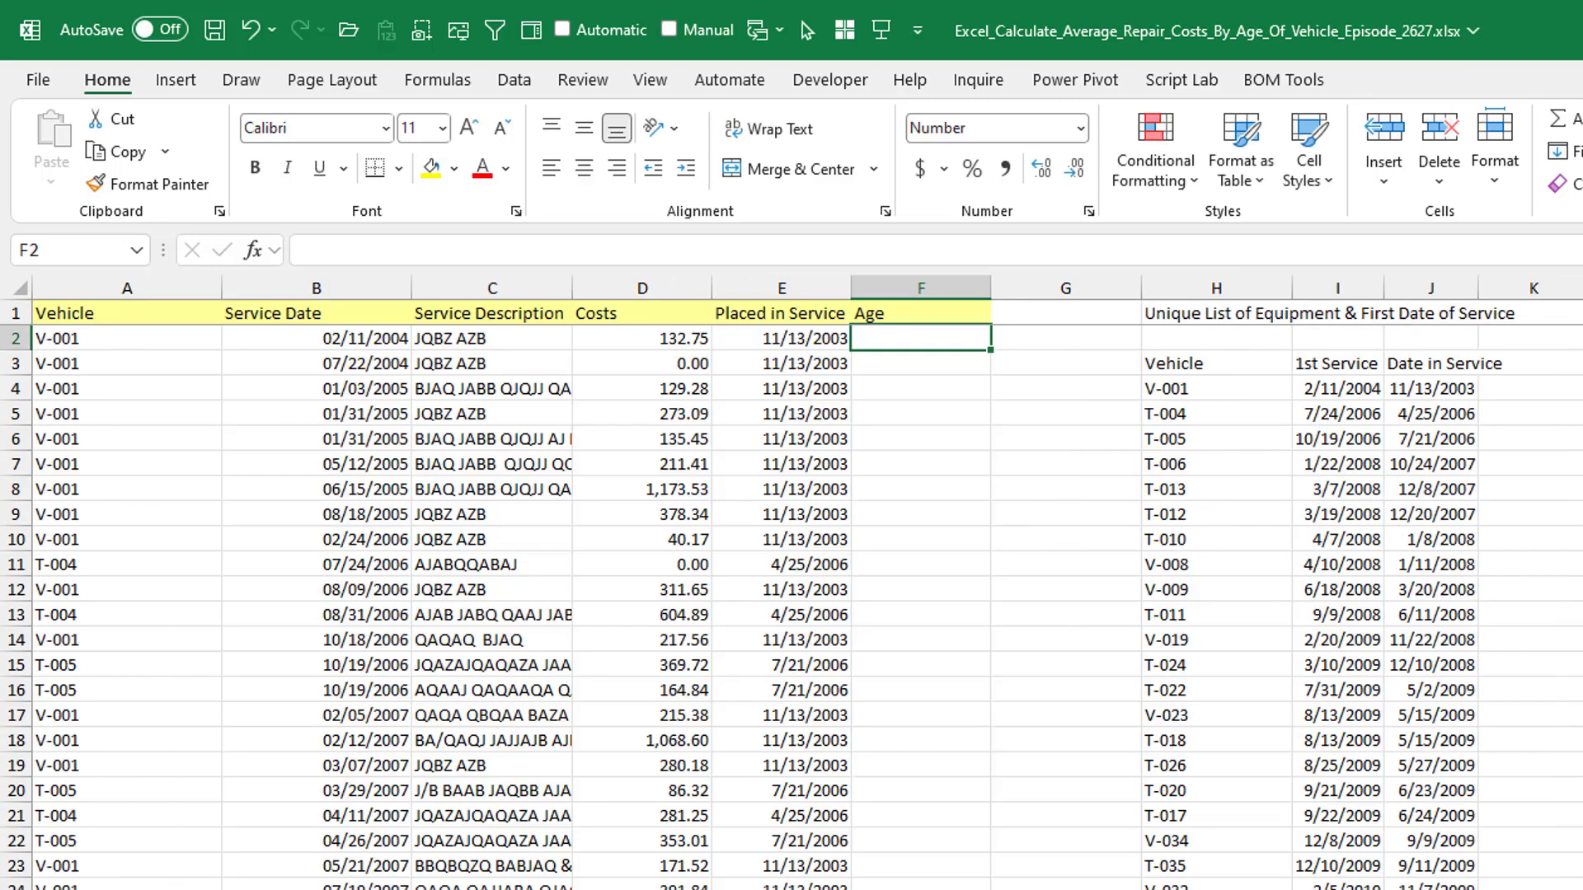
# Enter =DATEDIF(E2,B2,"Y")+1 in F2 and fill it down the Age column.
pyautogui.write('=dat')
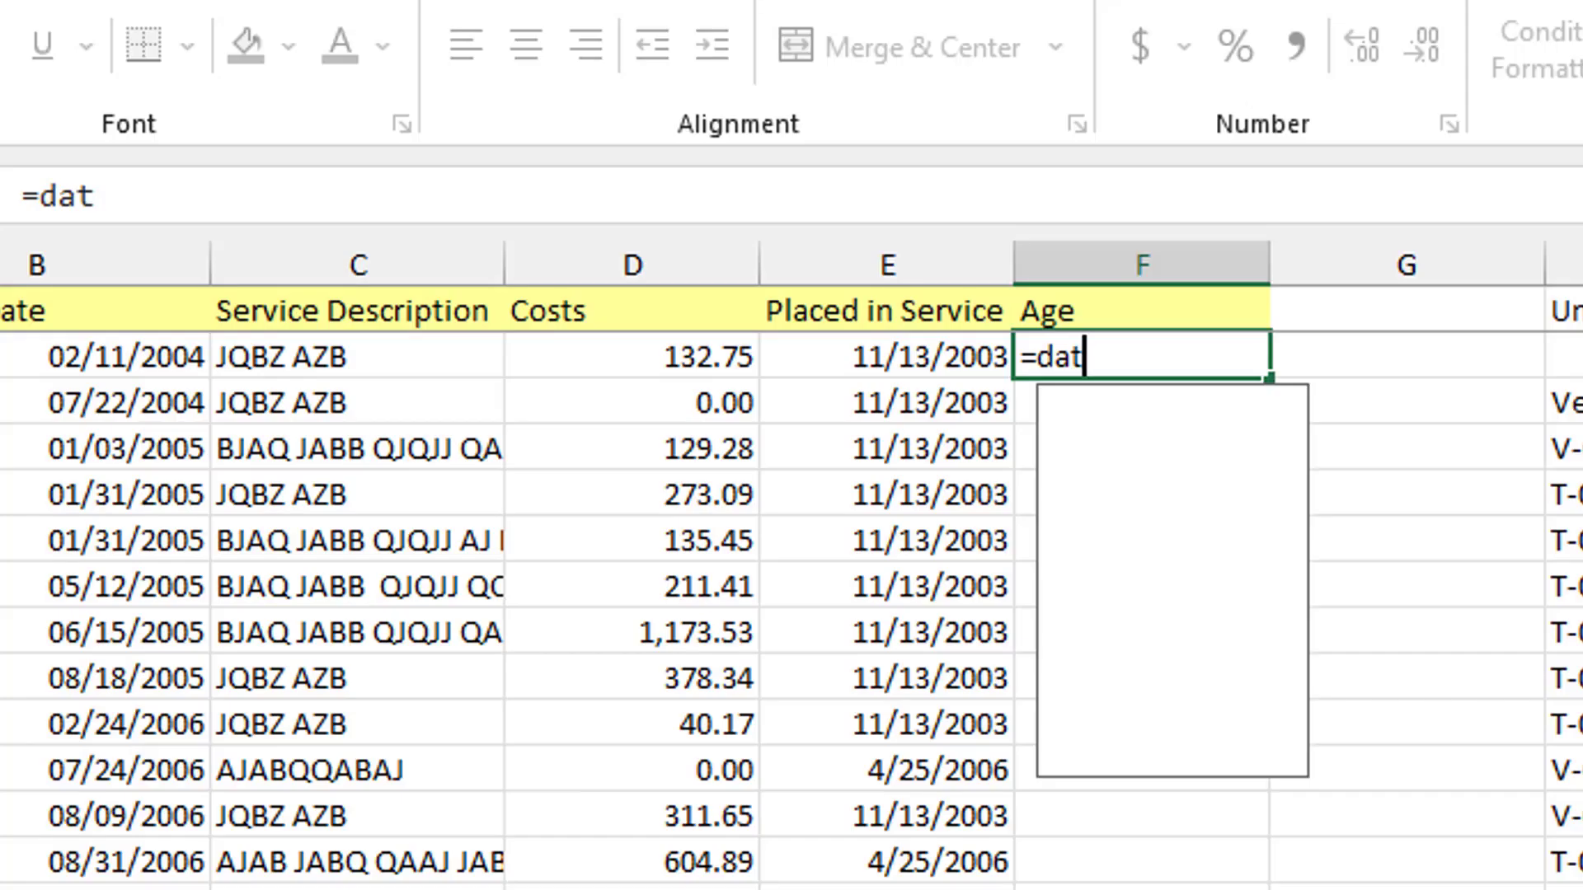
pyautogui.write('edif(')
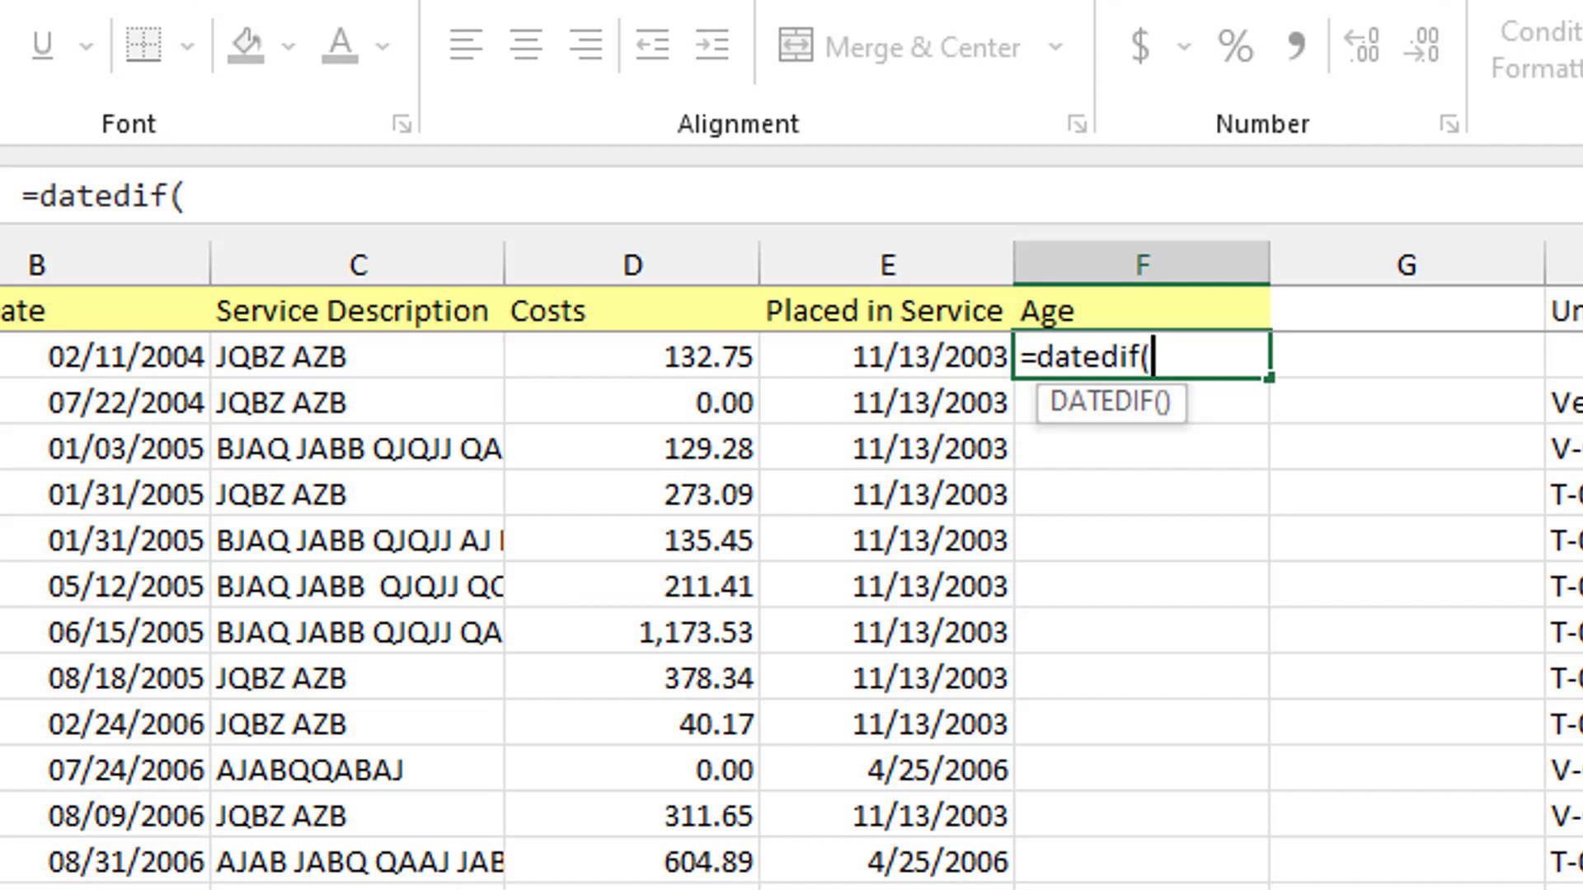
pyautogui.press('Left')
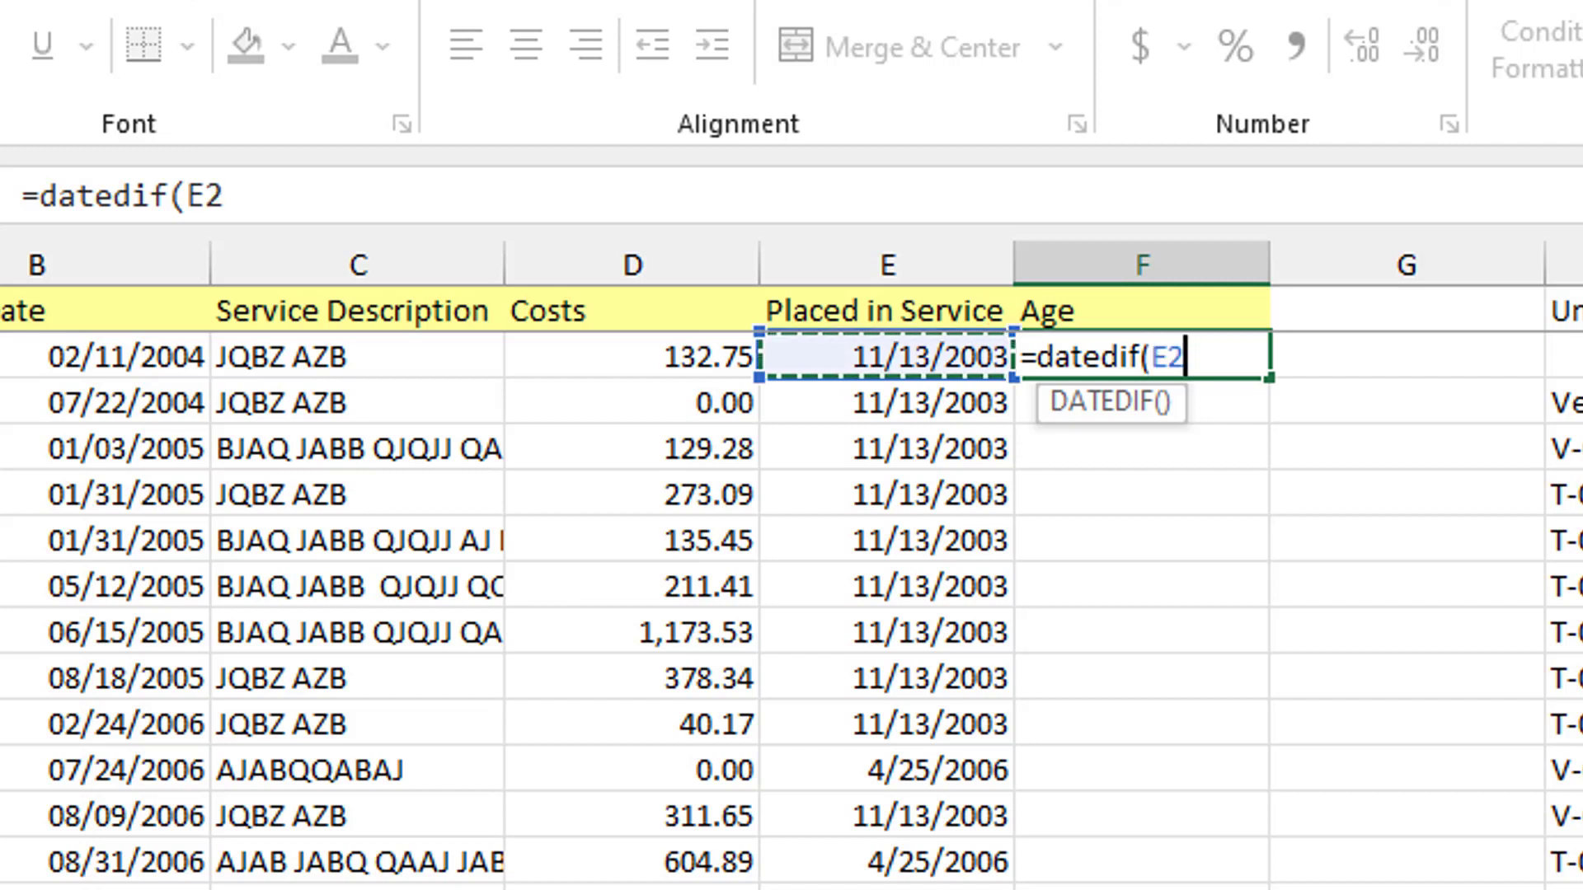
pyautogui.write(',')
pyautogui.press('Left')
pyautogui.press('Left')
pyautogui.press('Left')
pyautogui.press('Left')
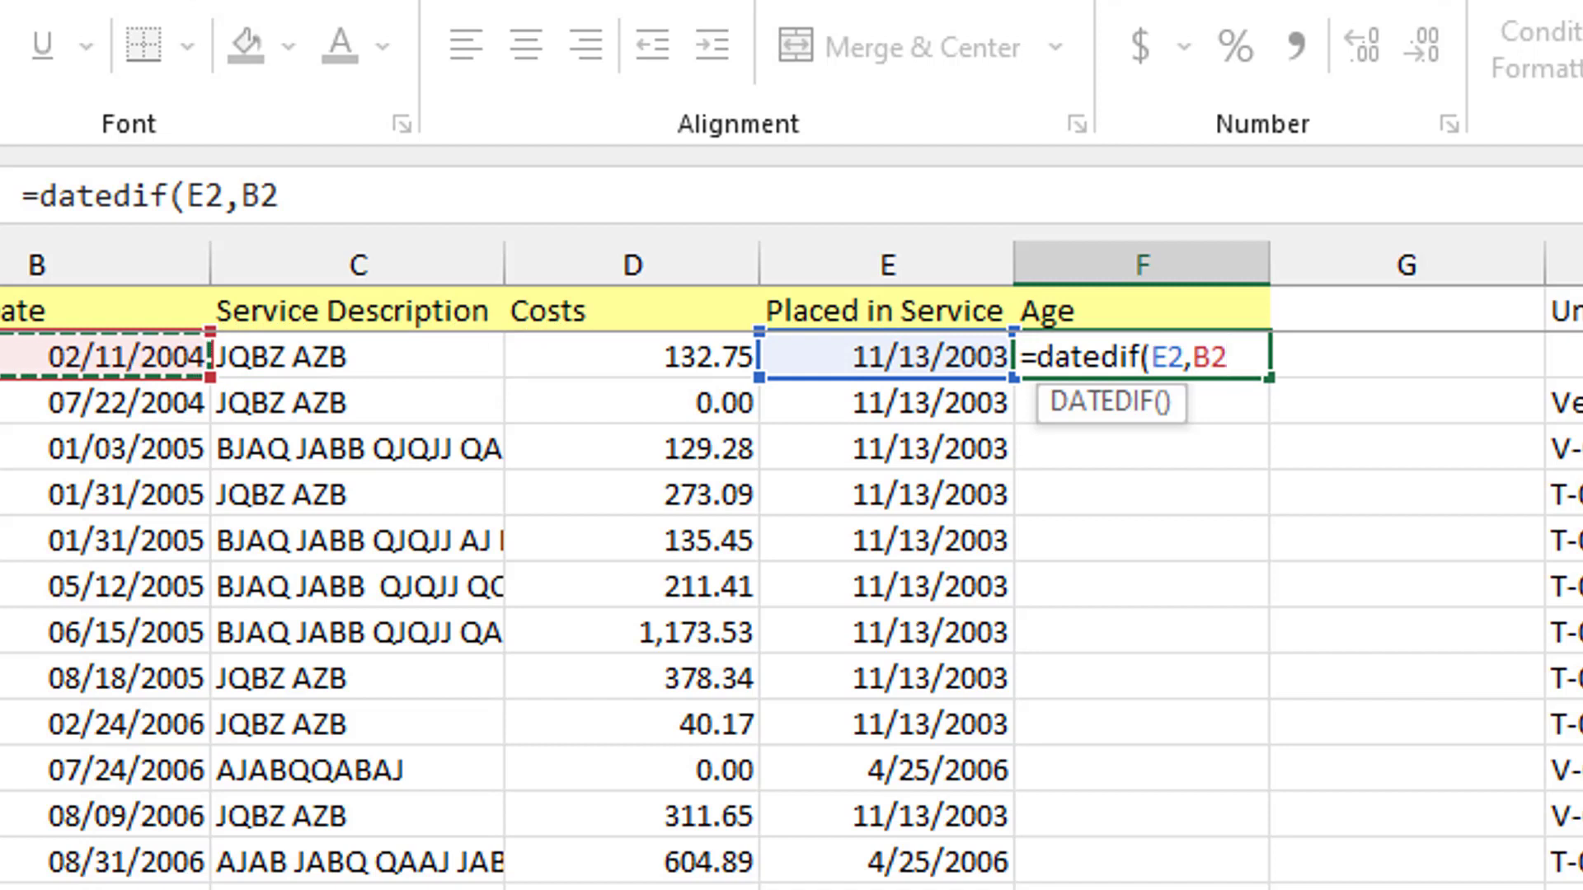
pyautogui.write(',')
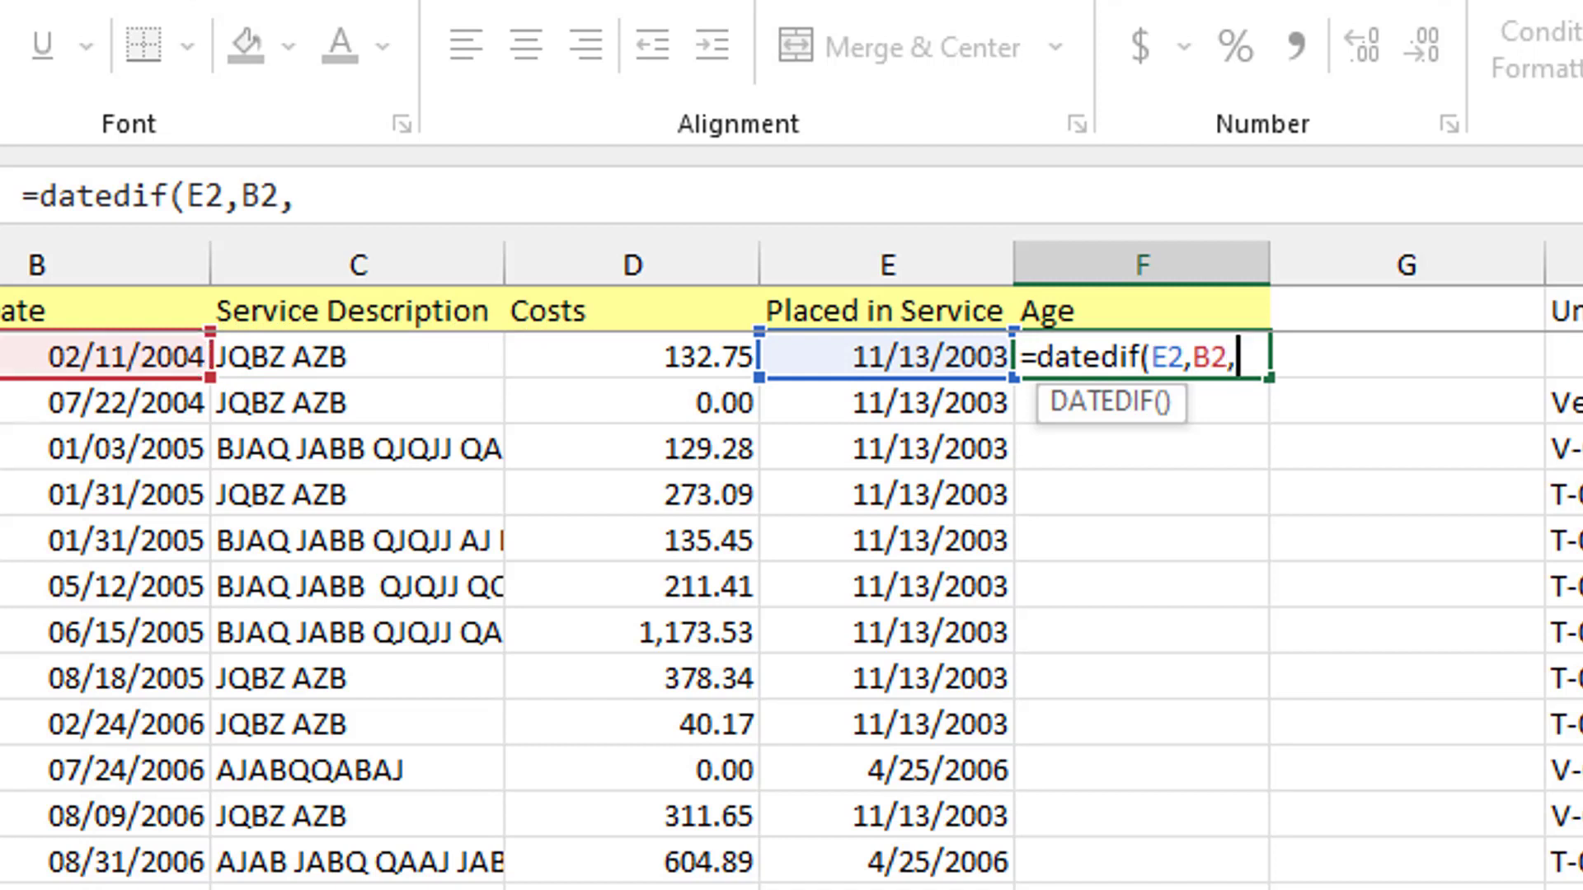
pyautogui.write('"Y")')
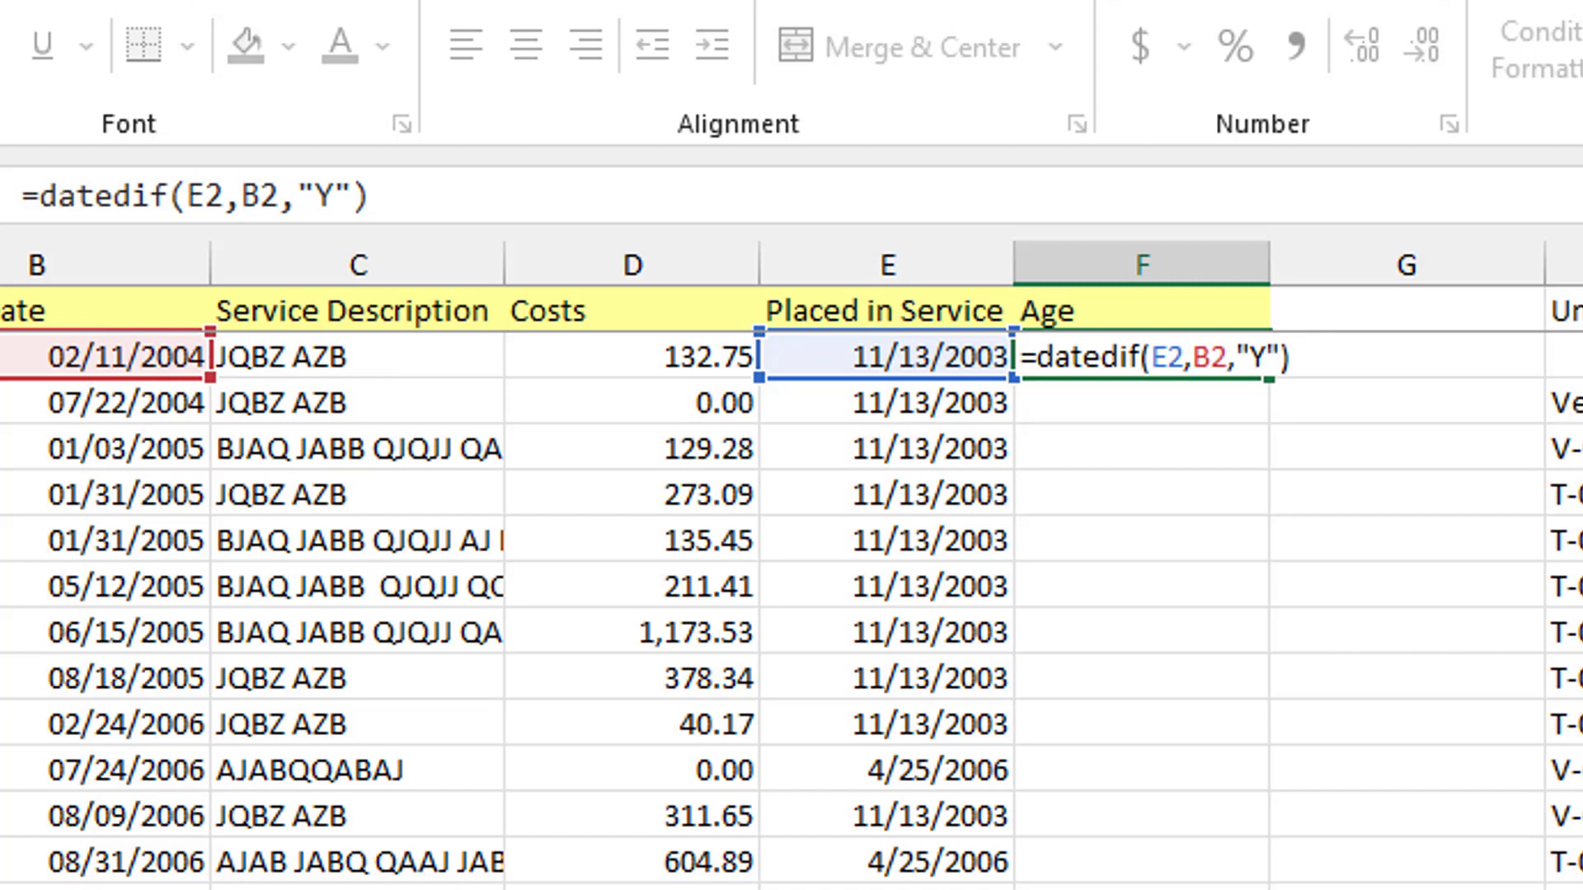
pyautogui.write('+1')
pyautogui.hotkey('ctrl', 'Return')
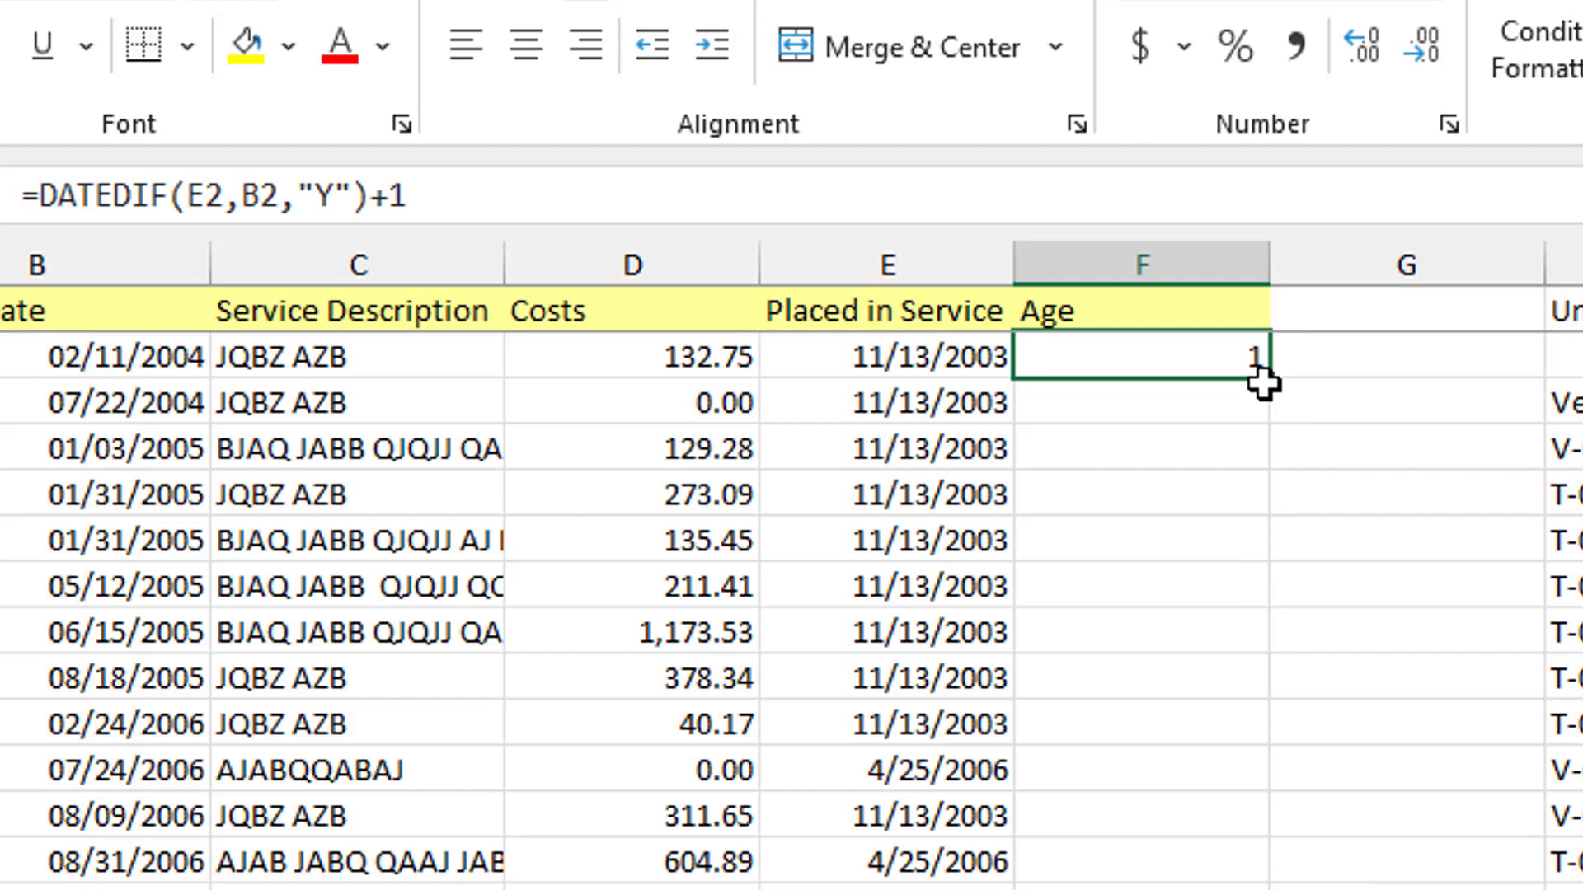
pyautogui.doubleClick(1264, 379)
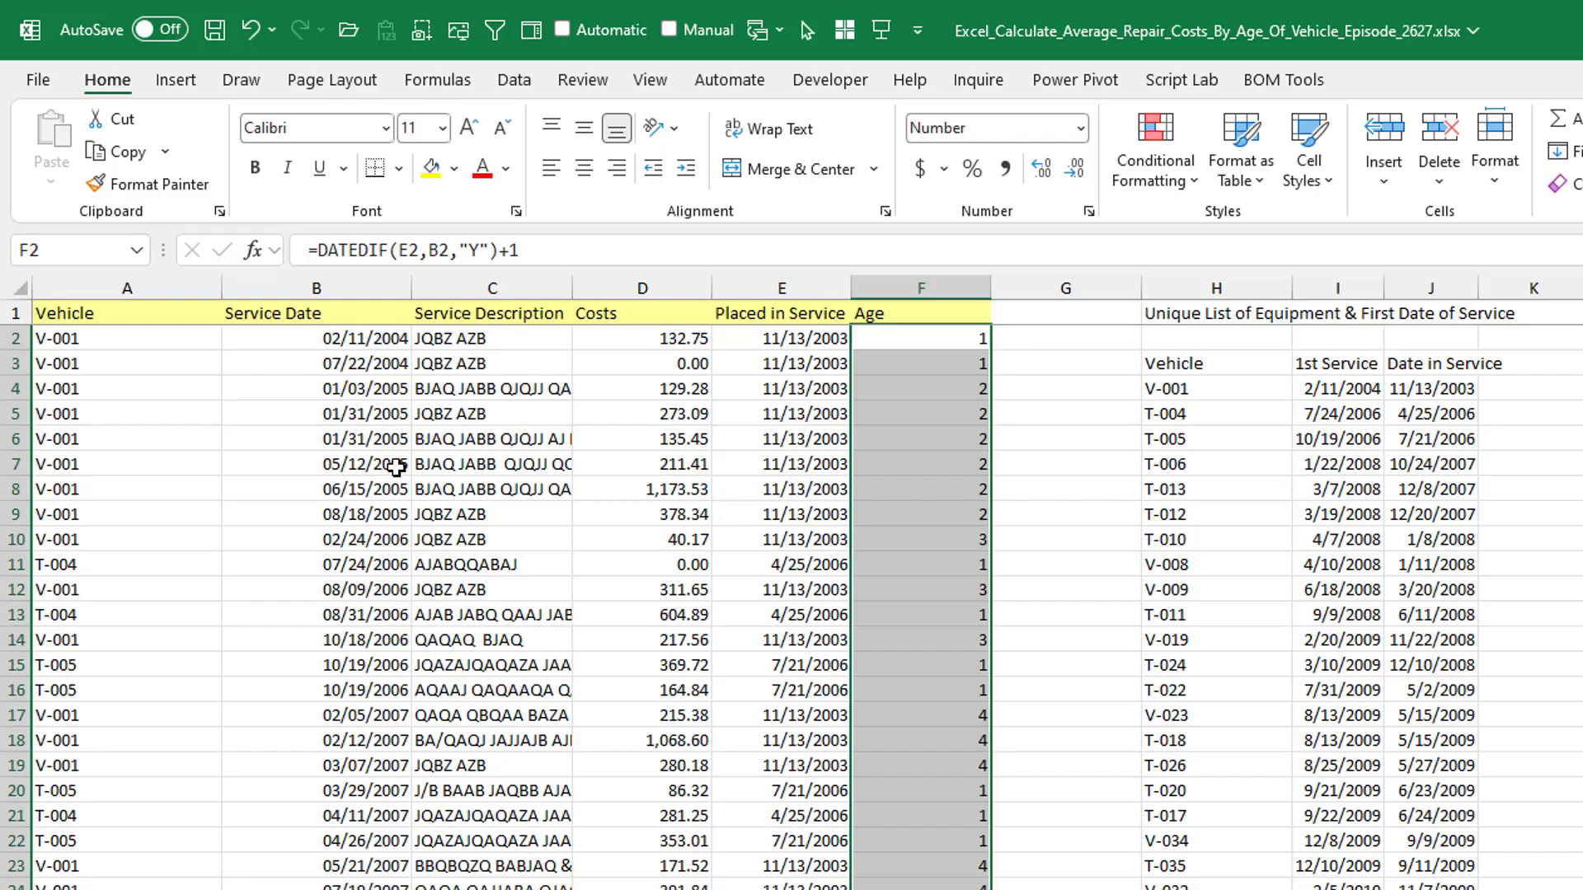
pyautogui.click(121, 495)
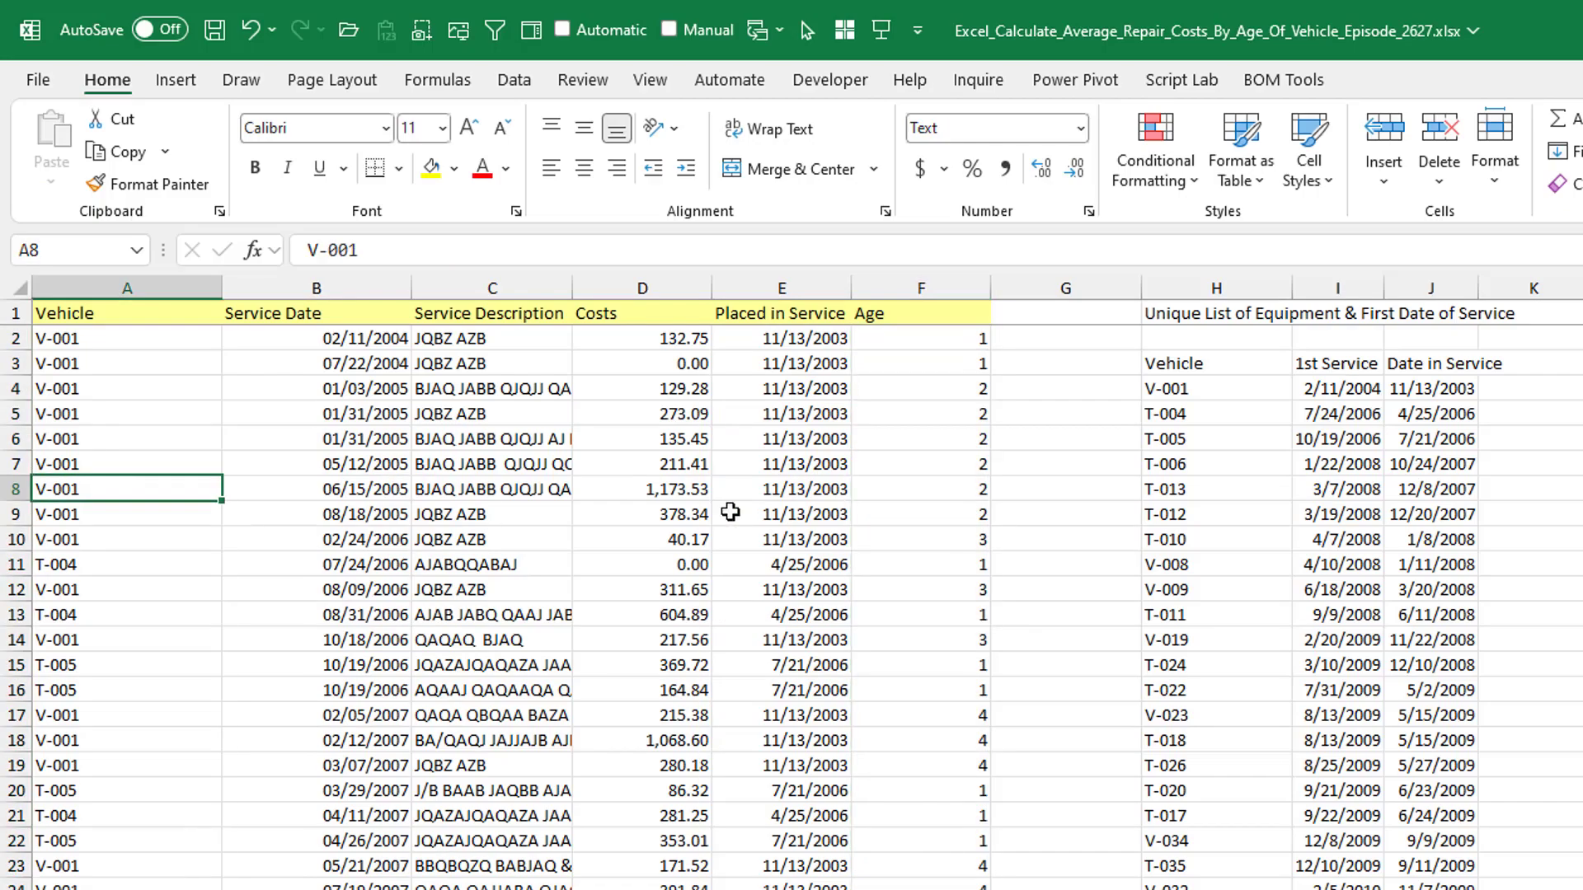
pyautogui.click(951, 496)
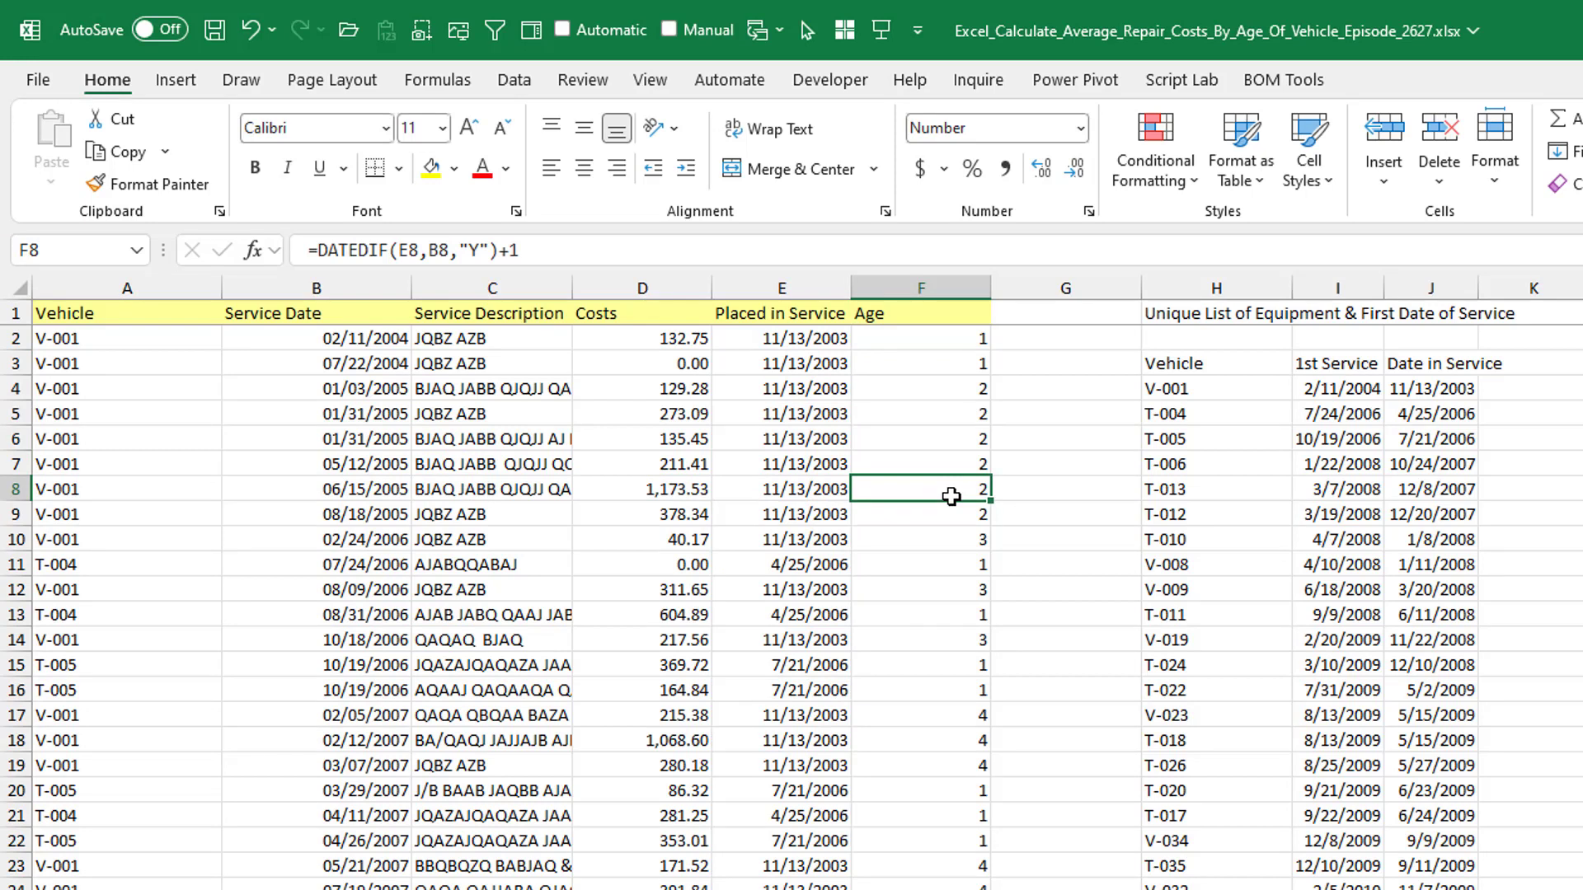
# Build a new-sheet PivotTable with Vehicle in Rows, Age in Columns, Sum of Costs in Values.
pyautogui.click(176, 83)
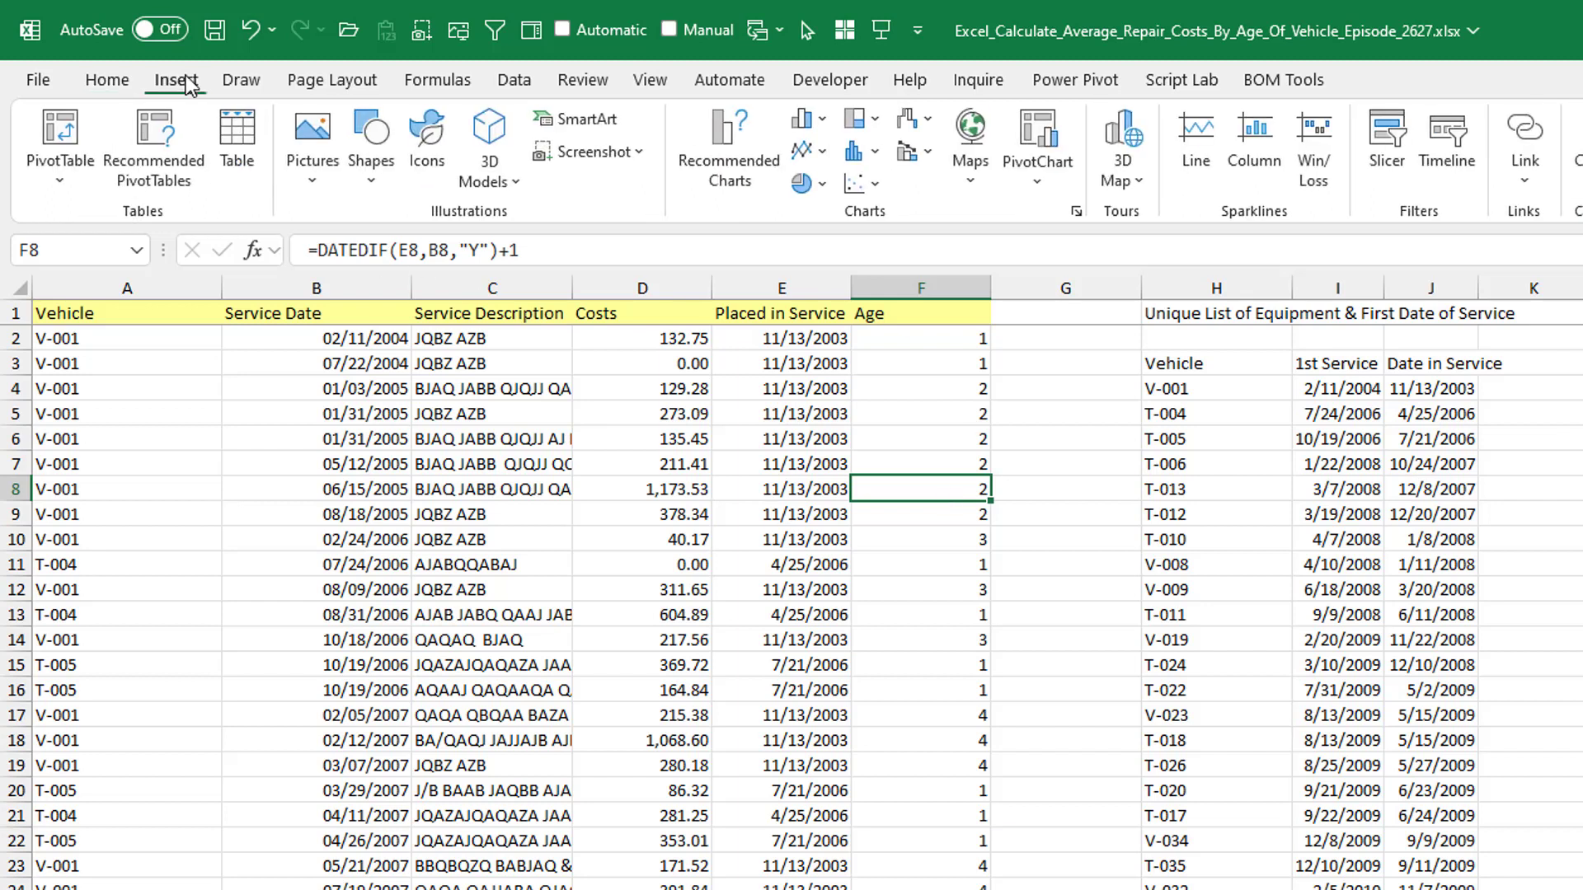
pyautogui.click(61, 136)
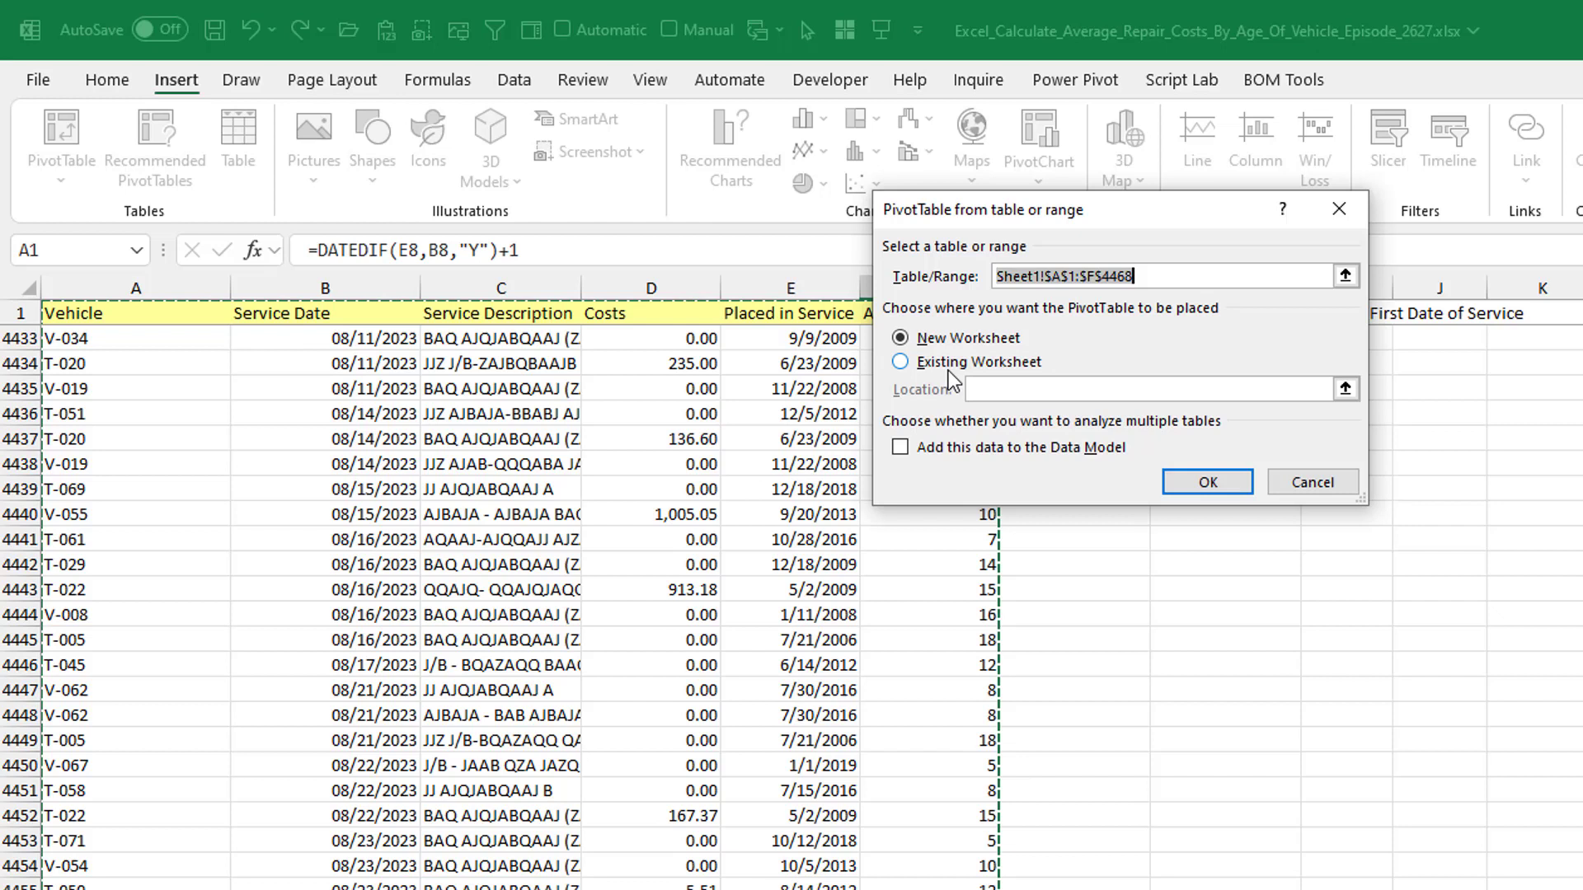
pyautogui.click(1196, 484)
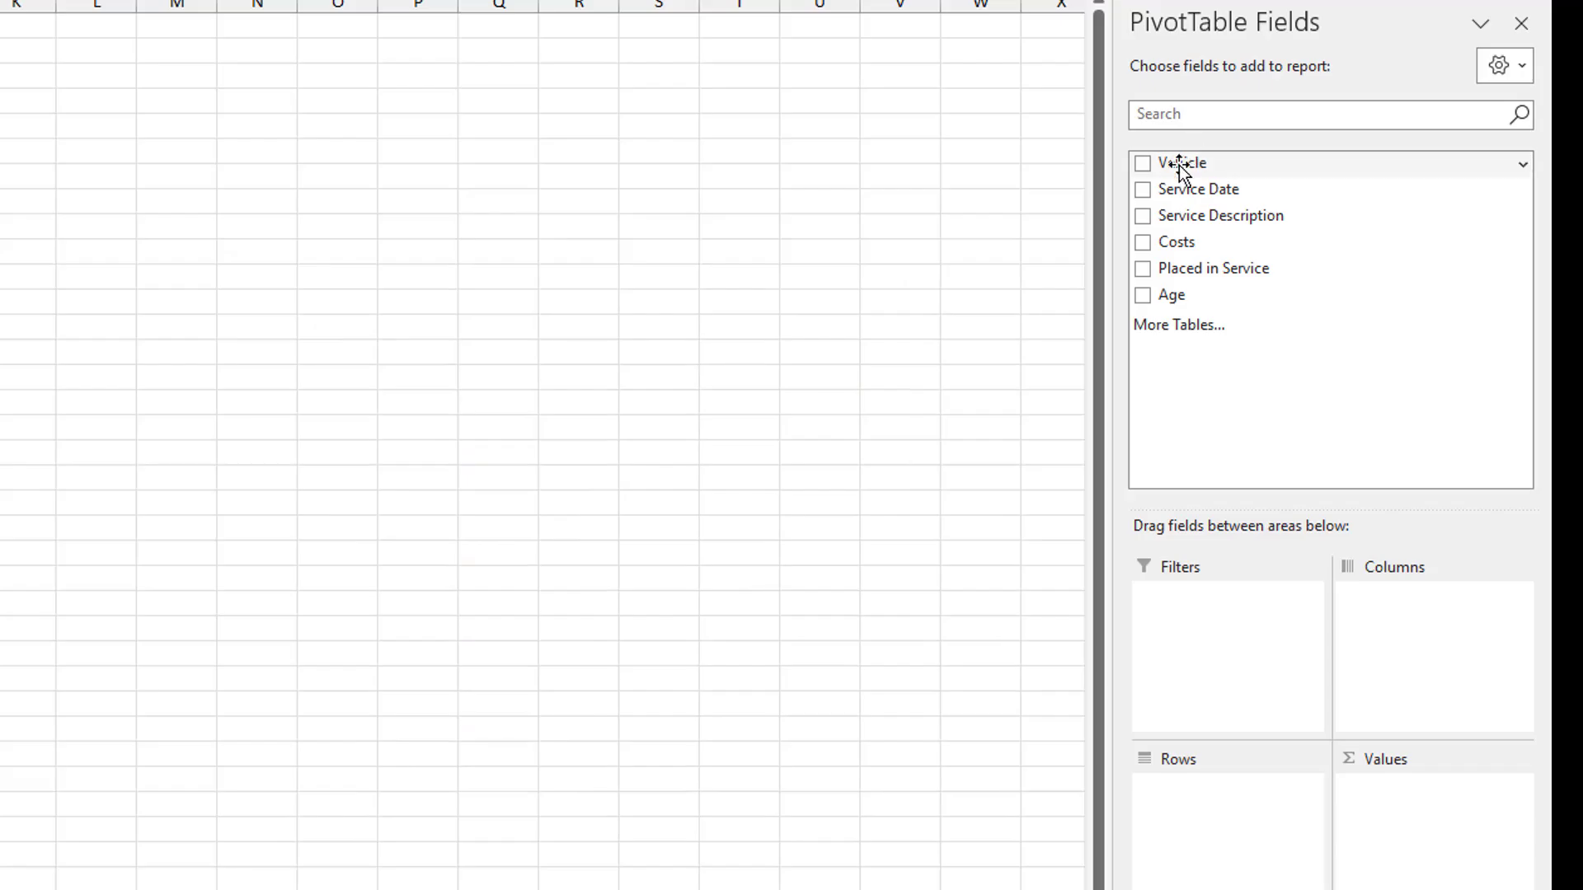
pyautogui.moveTo(1582, 450); pyautogui.dragTo(1582, 667)
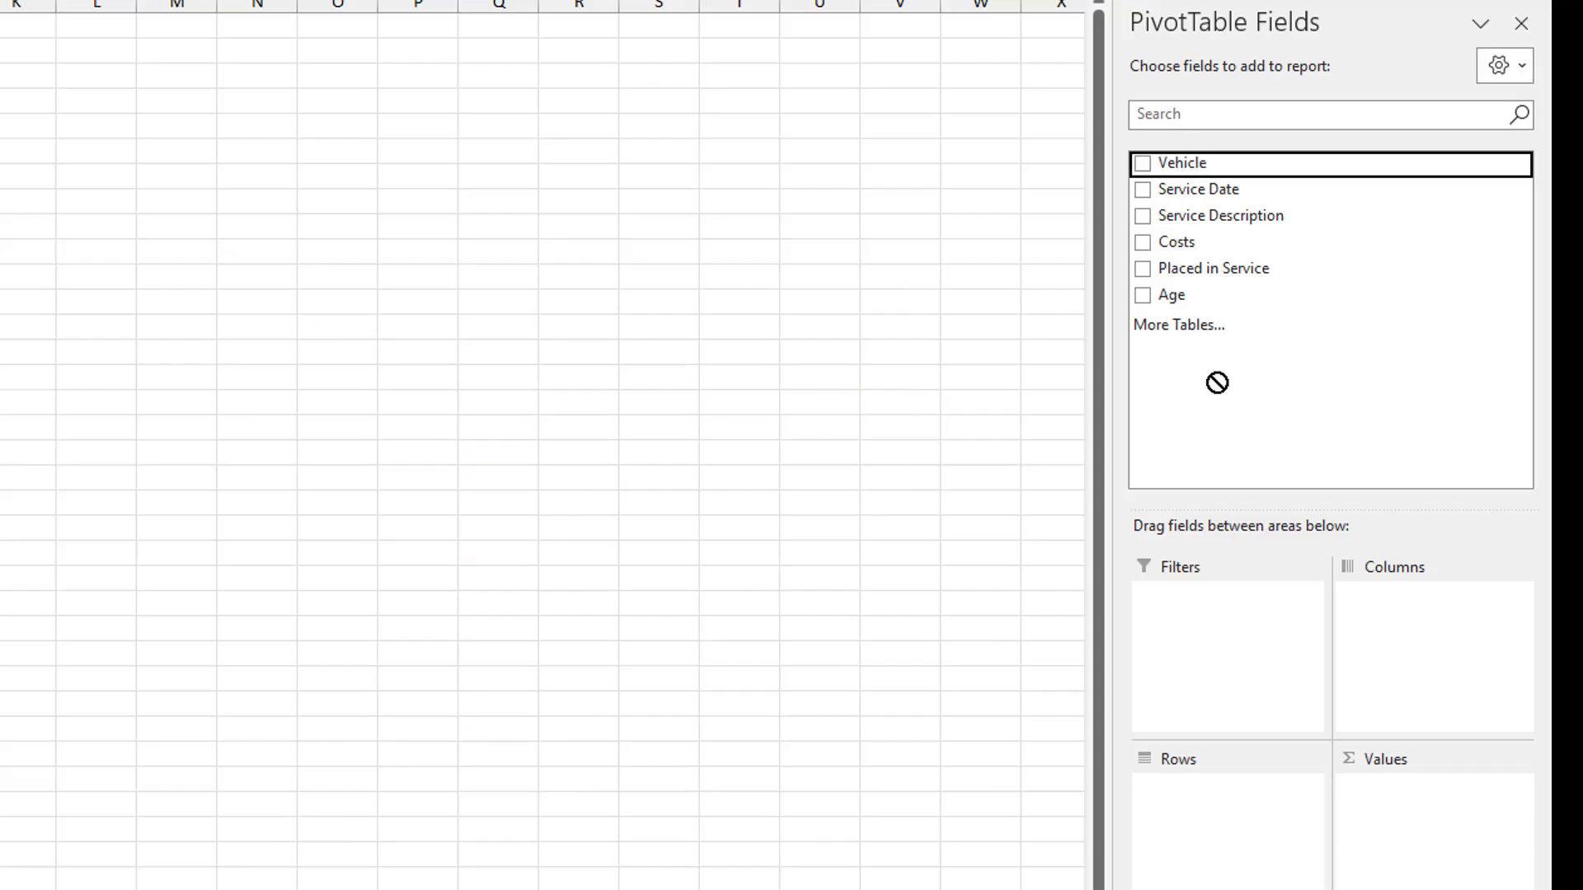
pyautogui.moveTo(1217, 382); pyautogui.dragTo(1212, 800)
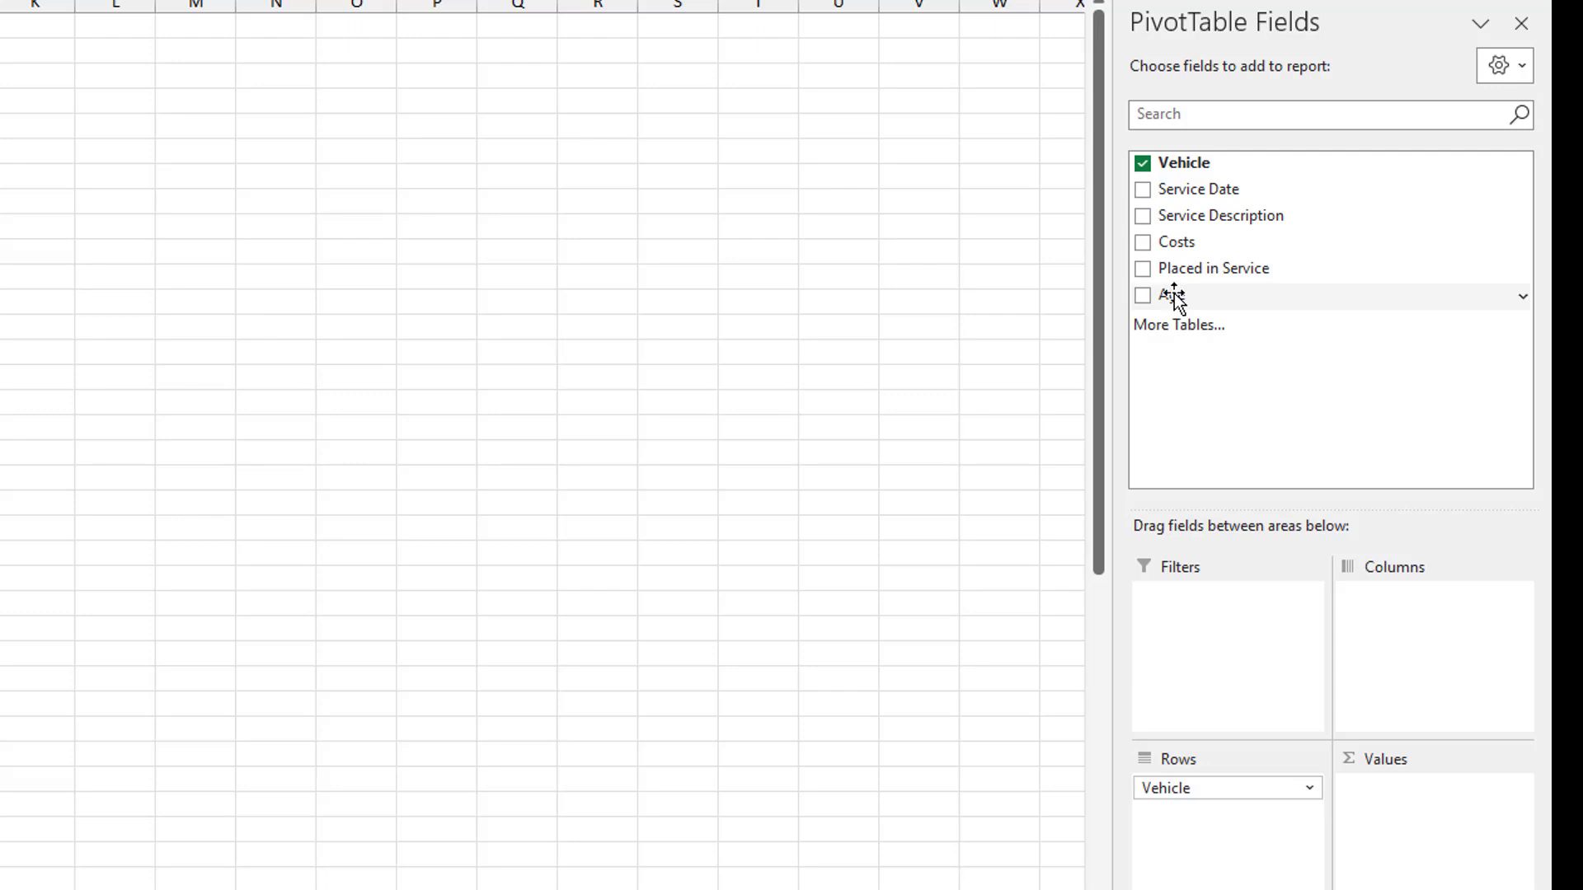
pyautogui.moveTo(1175, 295); pyautogui.dragTo(1407, 631)
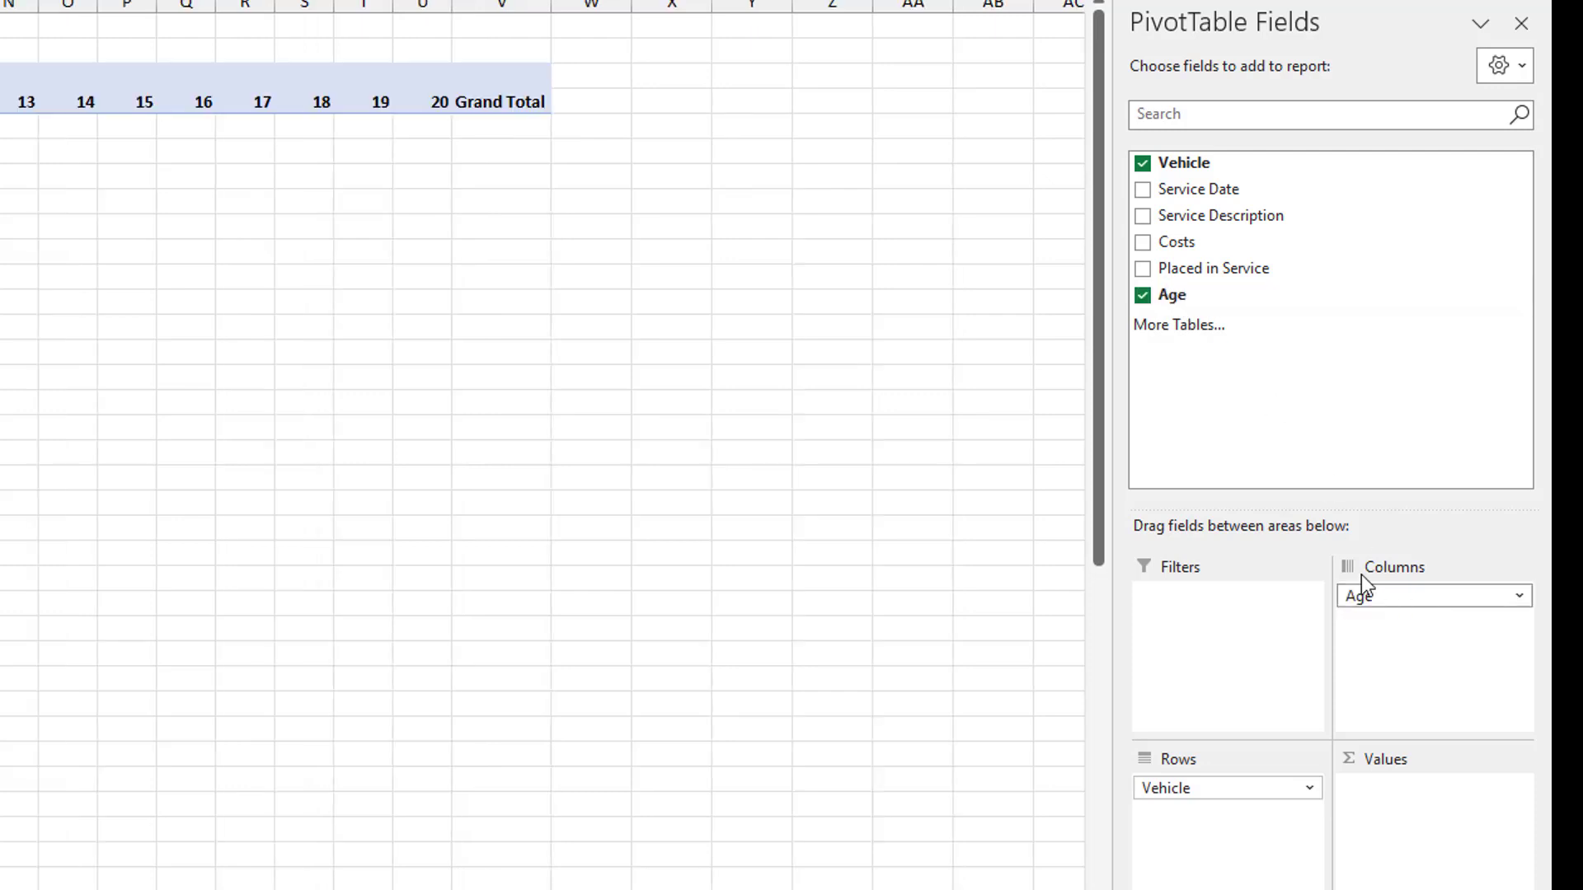
pyautogui.moveTo(1176, 242); pyautogui.dragTo(1405, 821)
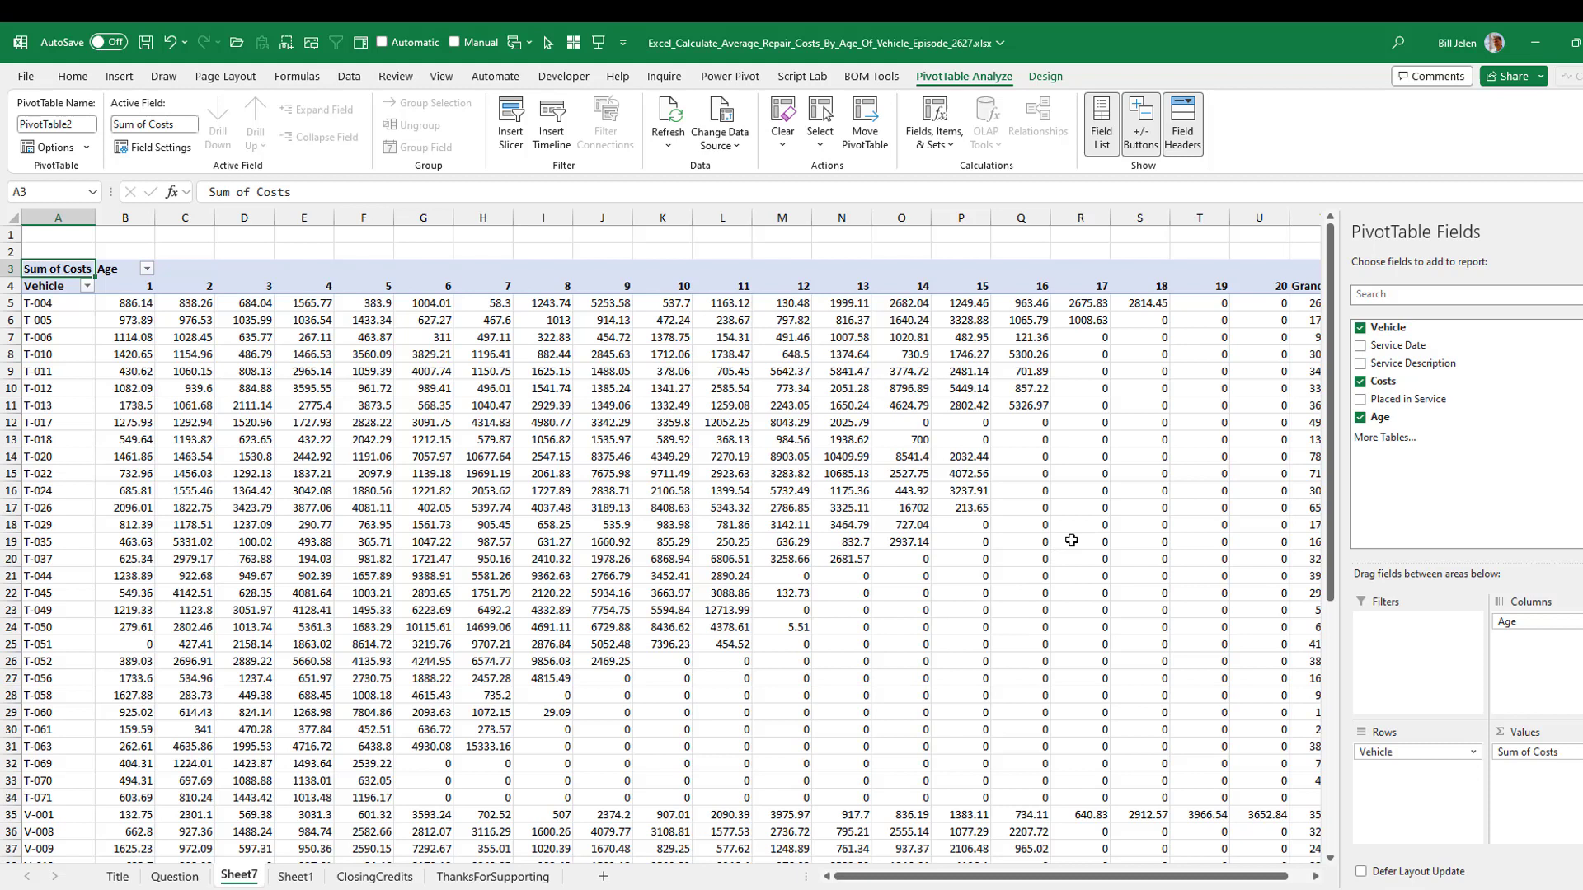
# Clear 'For empty cells show' in PivotTable Options, then verify T-051's genuine zero at age 1.
pyautogui.moveTo(1243, 315)
pyautogui.click(55, 149)
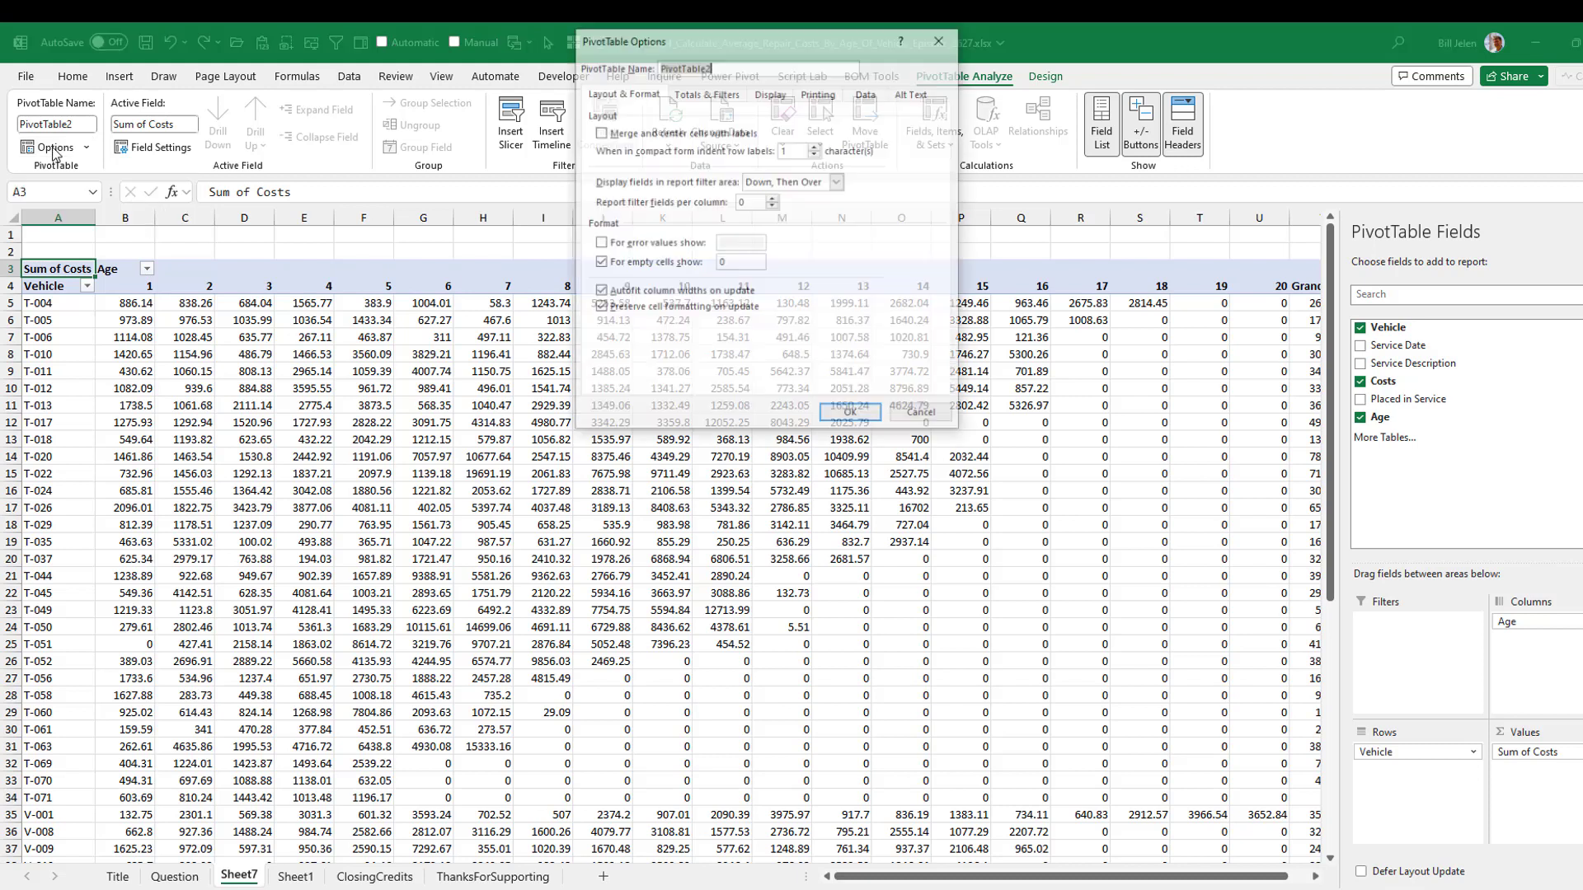
pyautogui.click(747, 262)
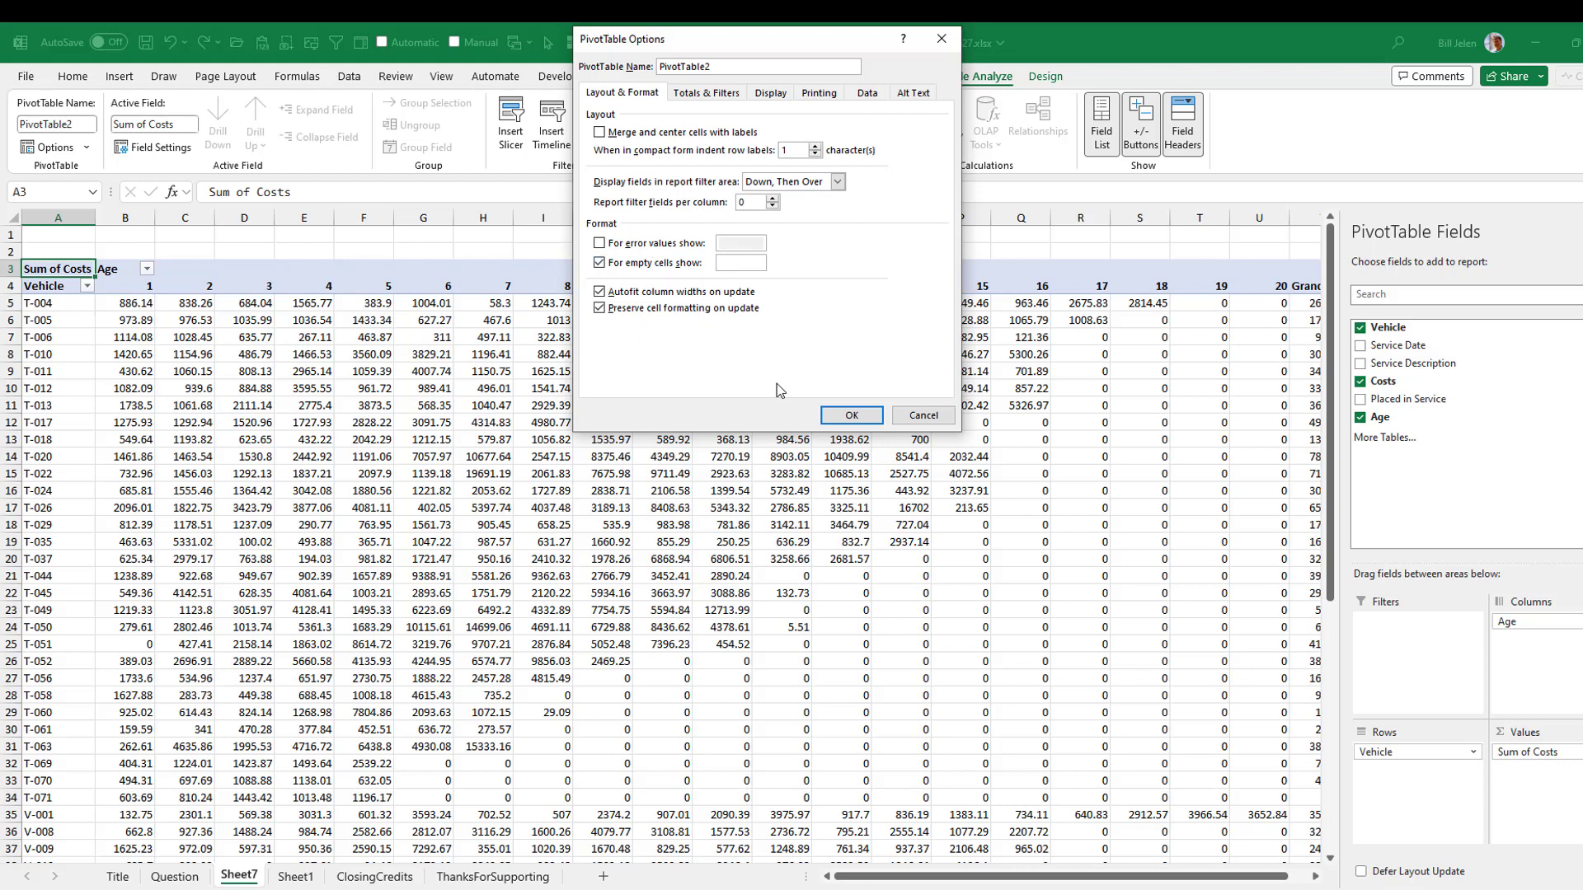
pyautogui.click(850, 419)
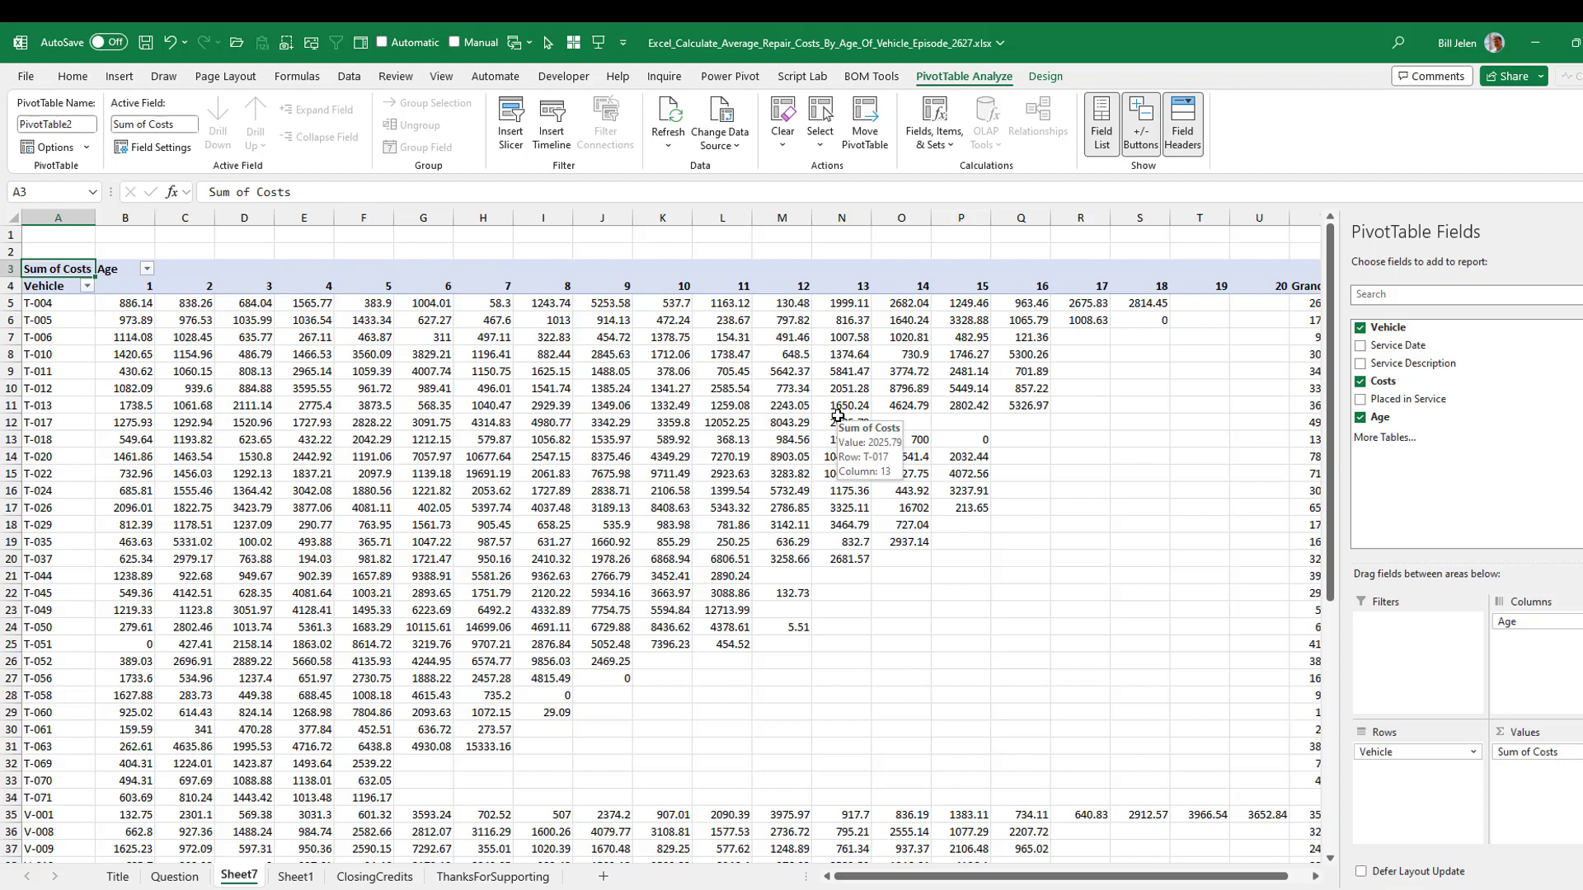
pyautogui.click(140, 305)
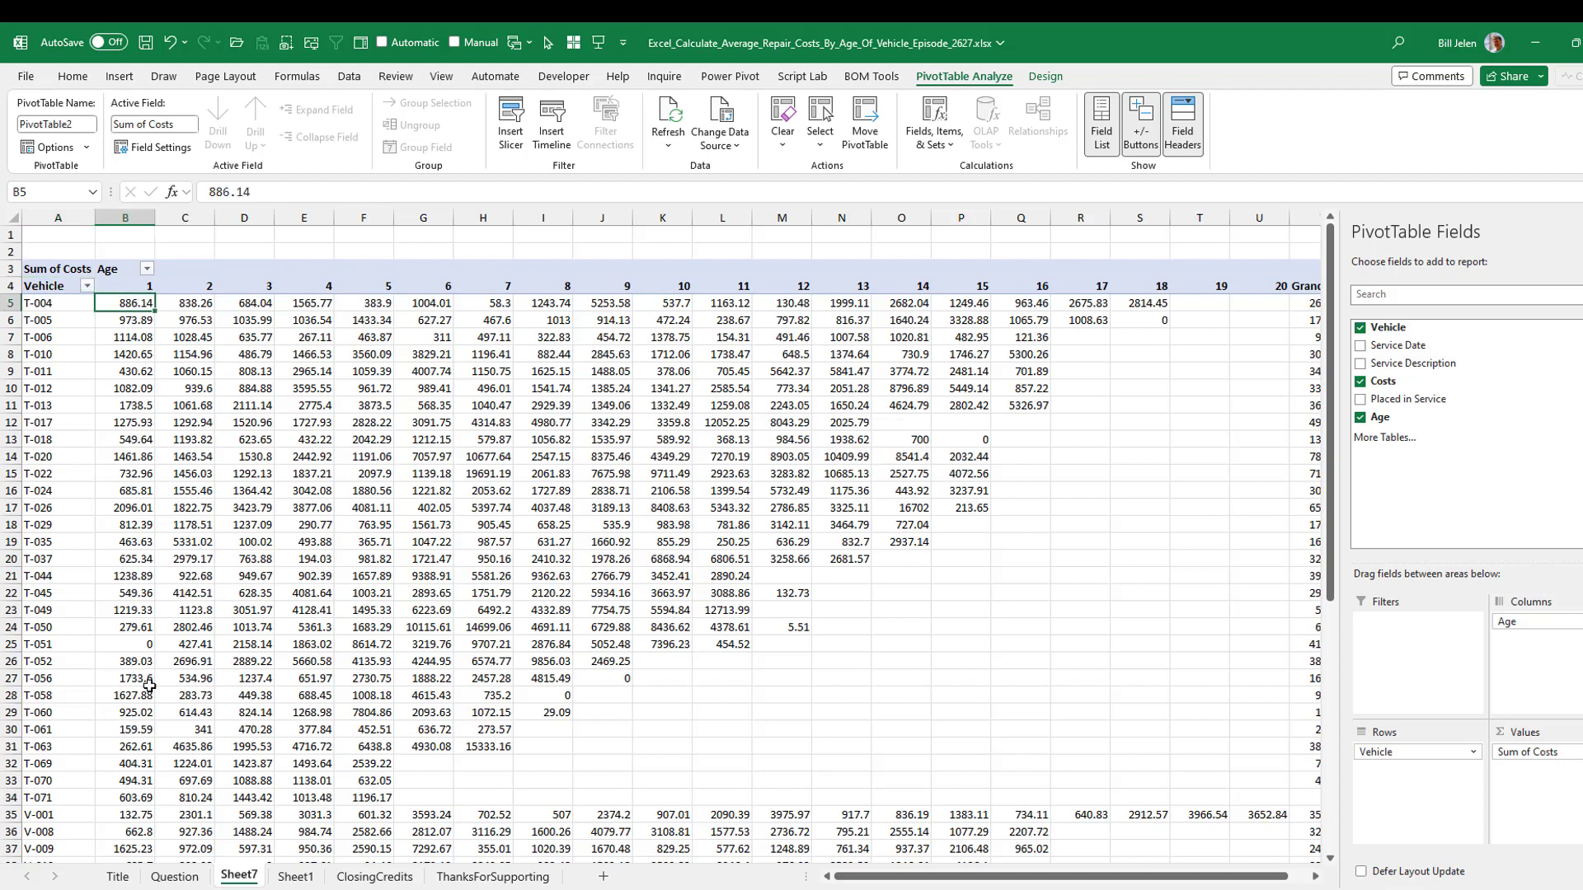
pyautogui.click(143, 645)
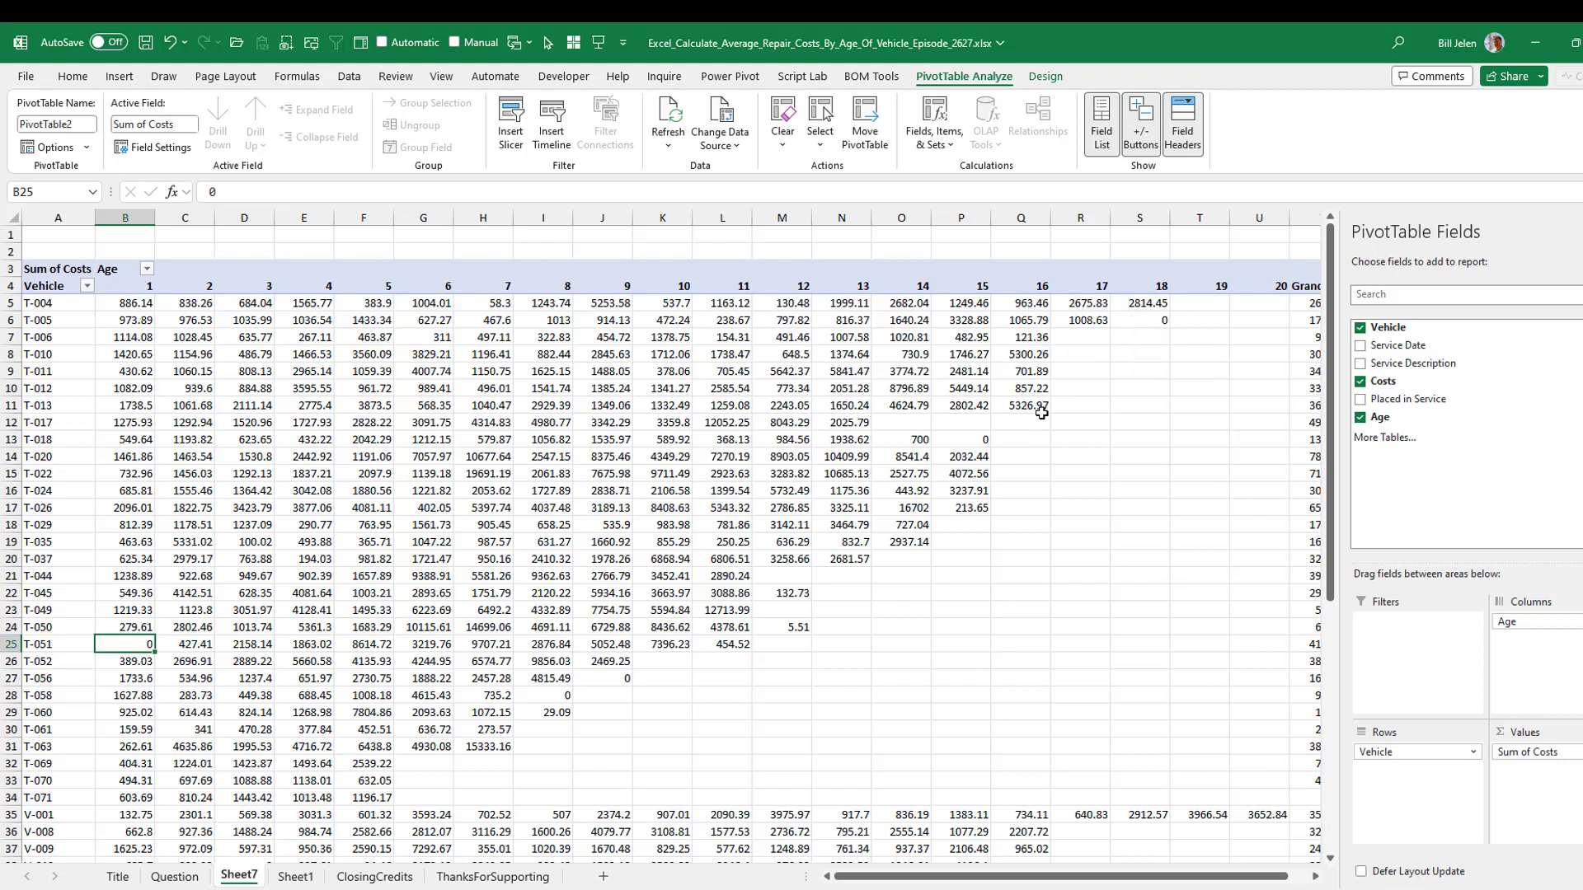
# Enter =AVERAGE(B5:B61) in B1 to average the age-1 repair costs, excluding Grand Total.
pyautogui.click(135, 236)
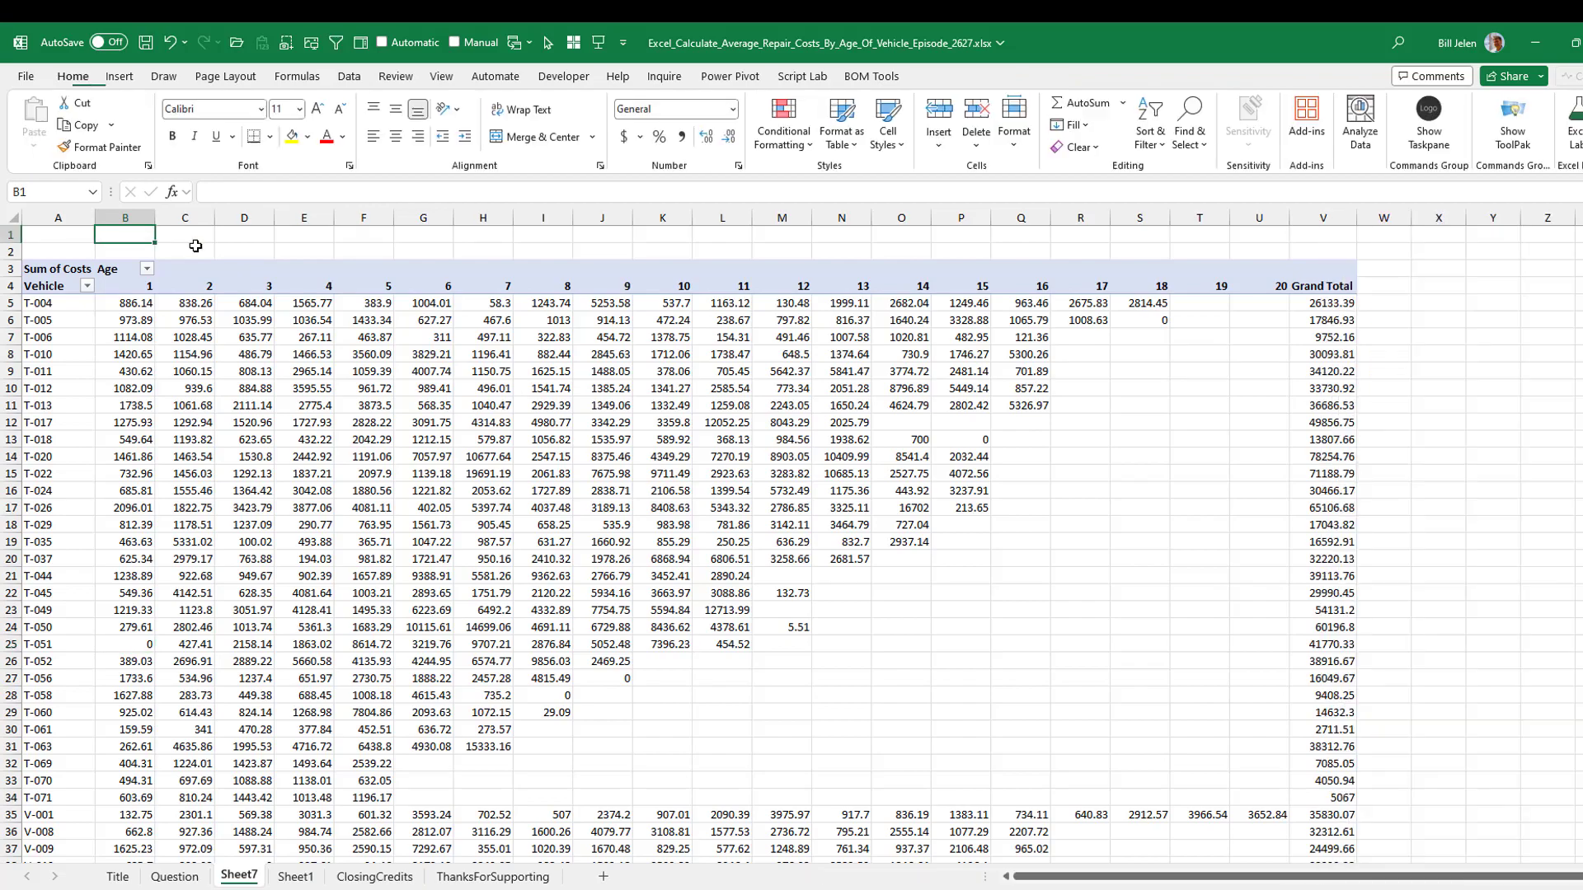
pyautogui.write('=aver')
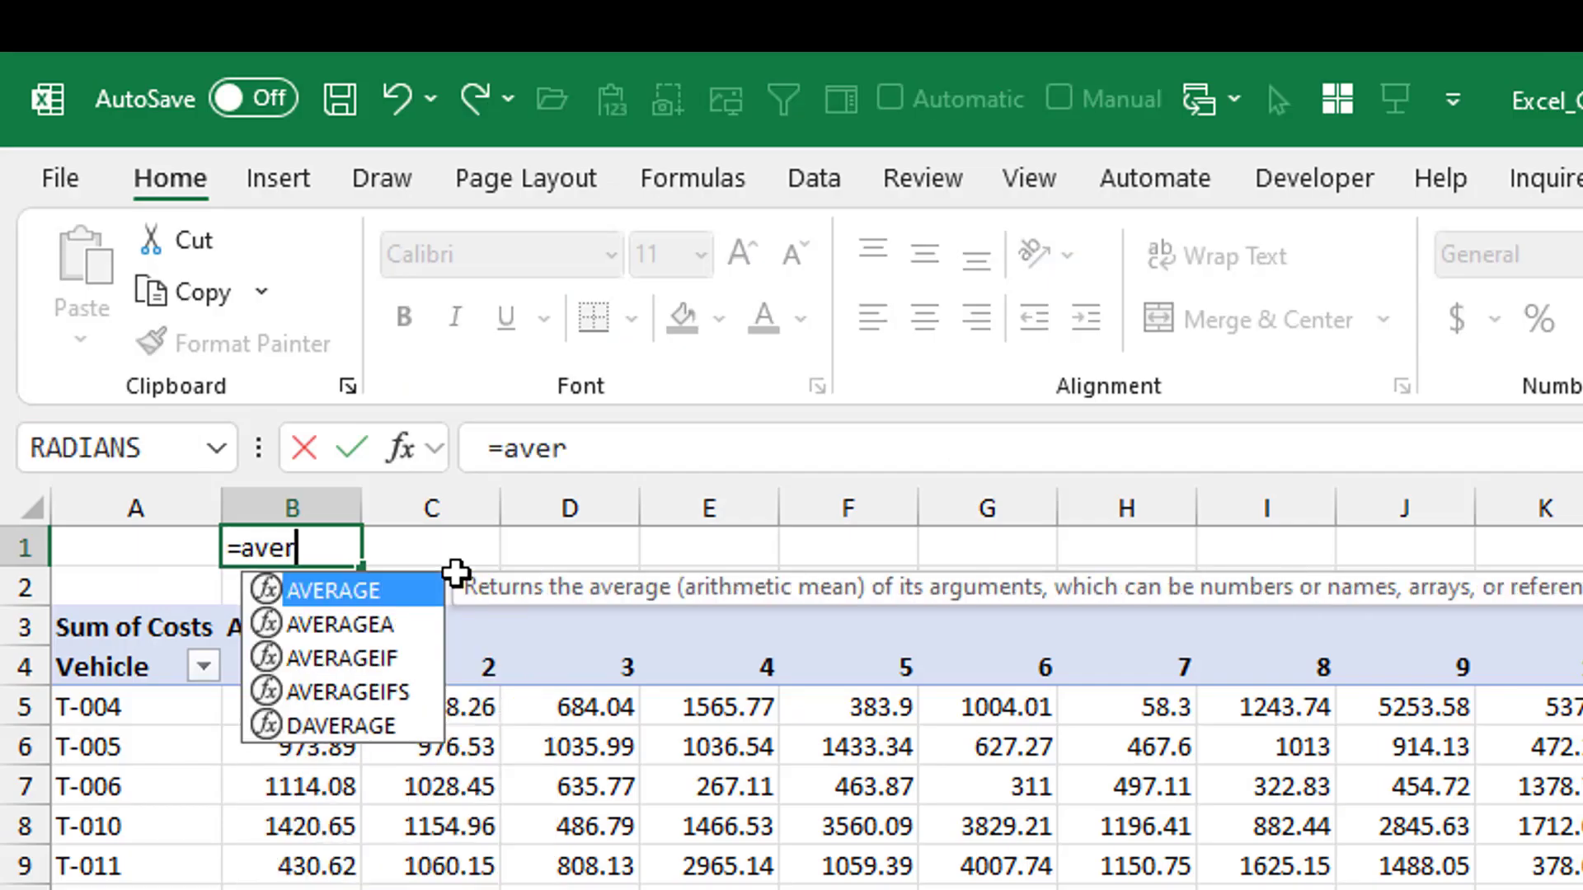
pyautogui.press('Tab')
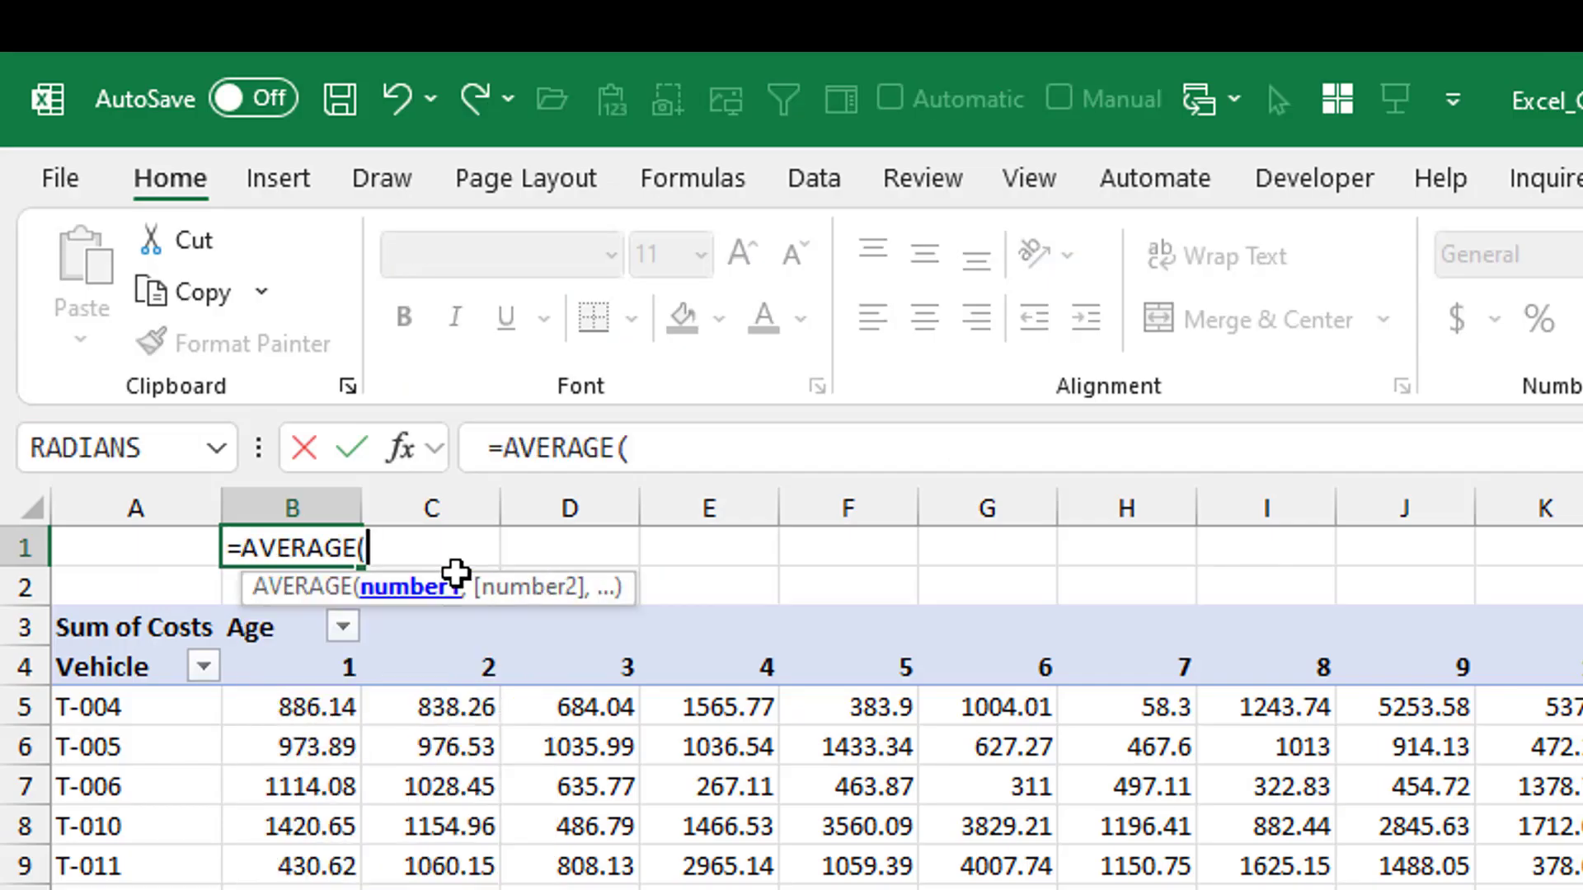
pyautogui.press('Down')
pyautogui.press('Down')
pyautogui.press('Down')
pyautogui.press('Down')
pyautogui.hotkey('ctrl', 'shift', 'Down')
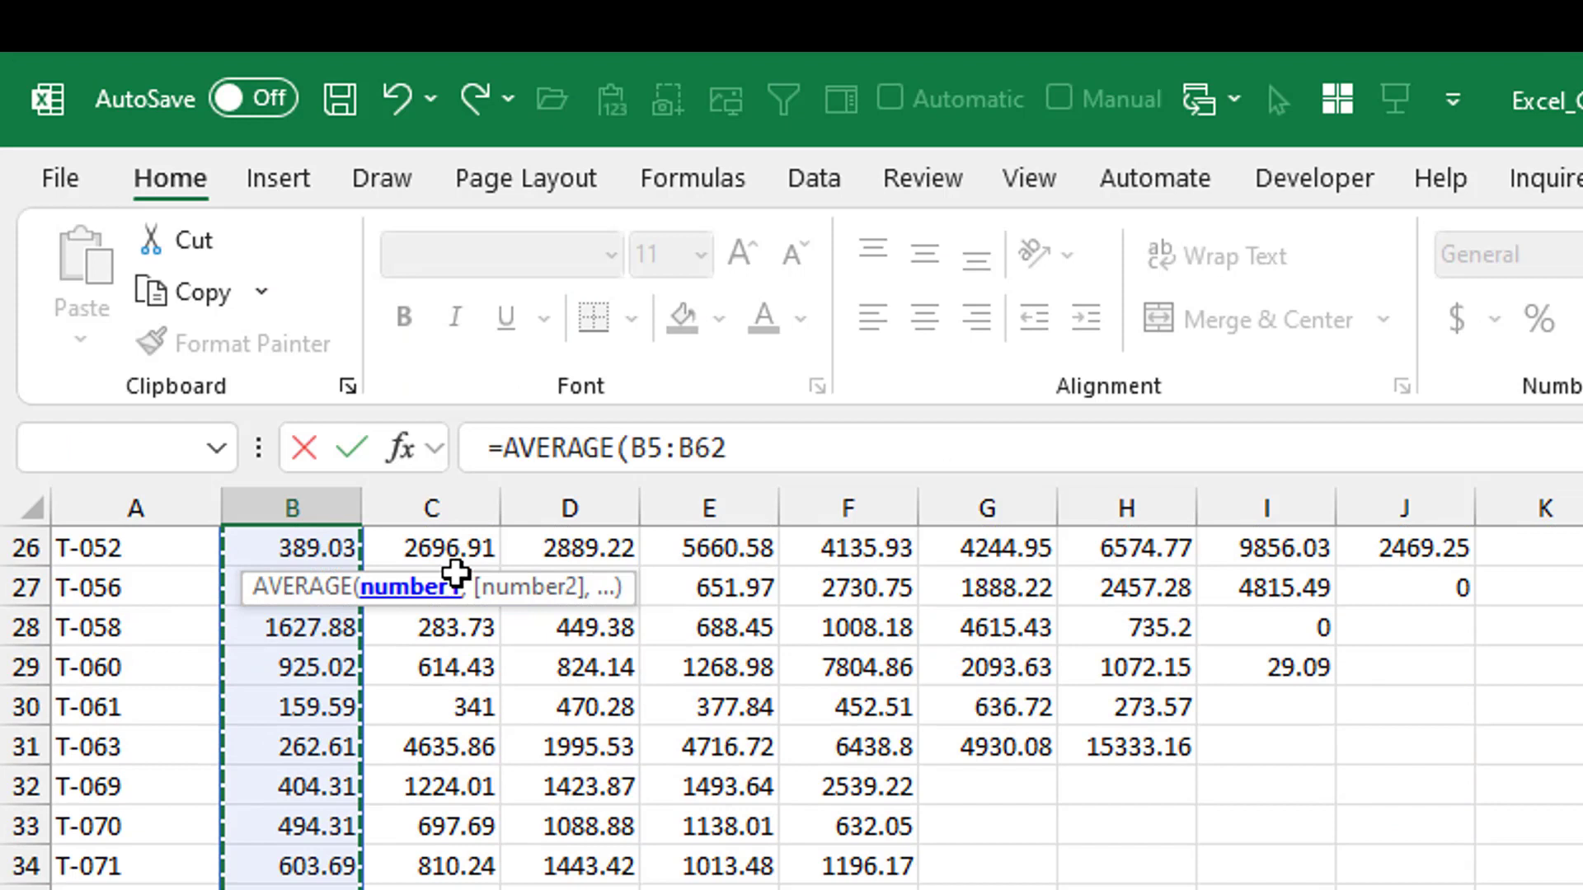
pyautogui.hotkey('shift', 'Up')
pyautogui.hotkey('ctrl', 'Return')
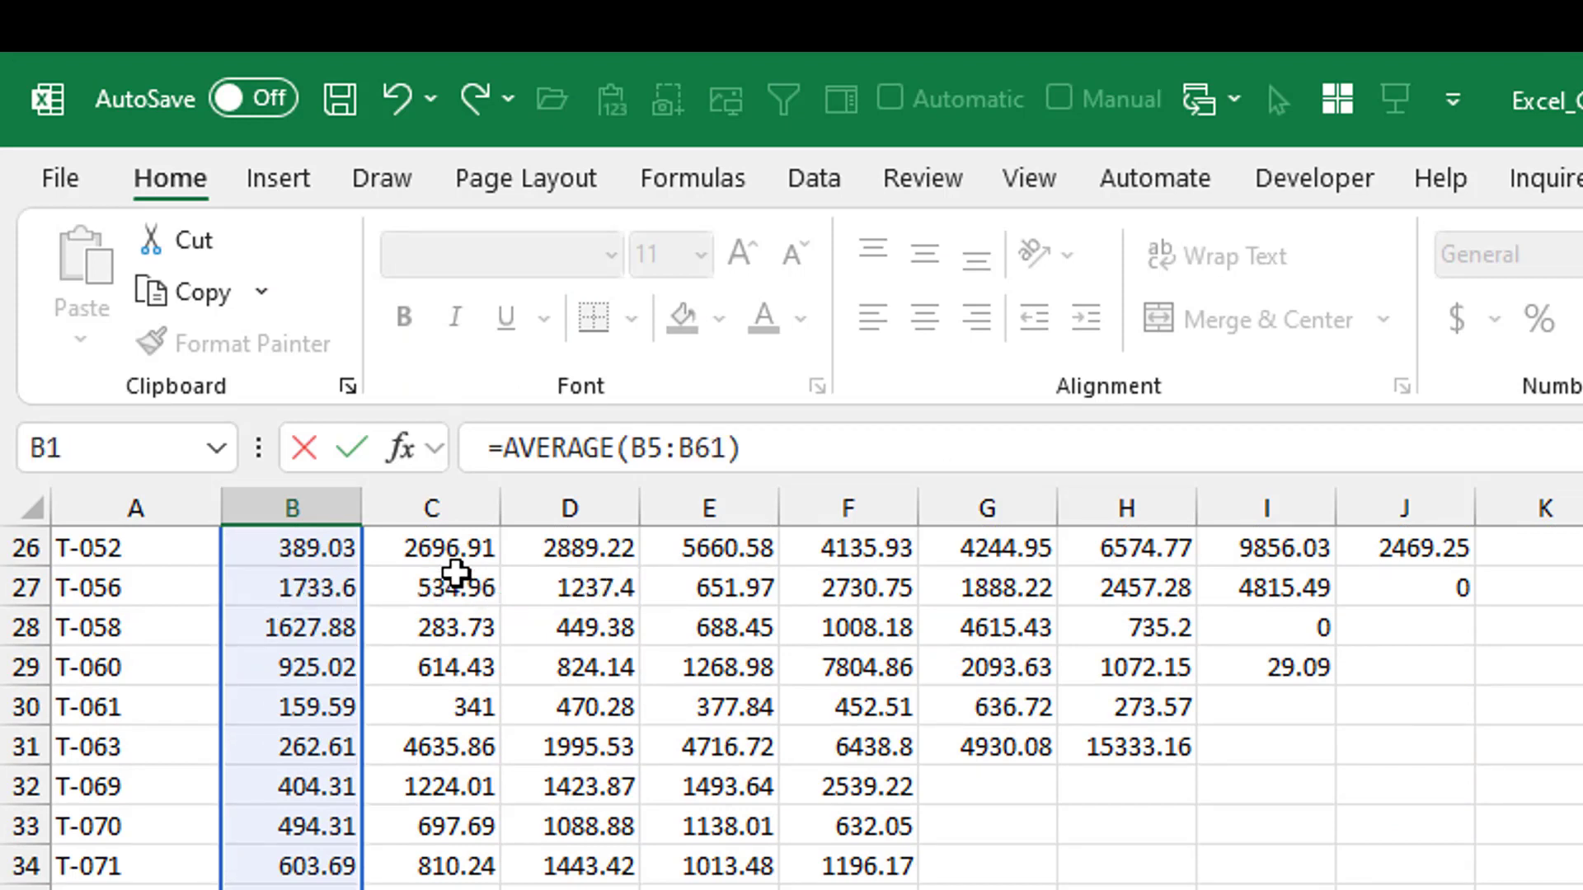
pyautogui.press('Return')
pyautogui.press('Up')
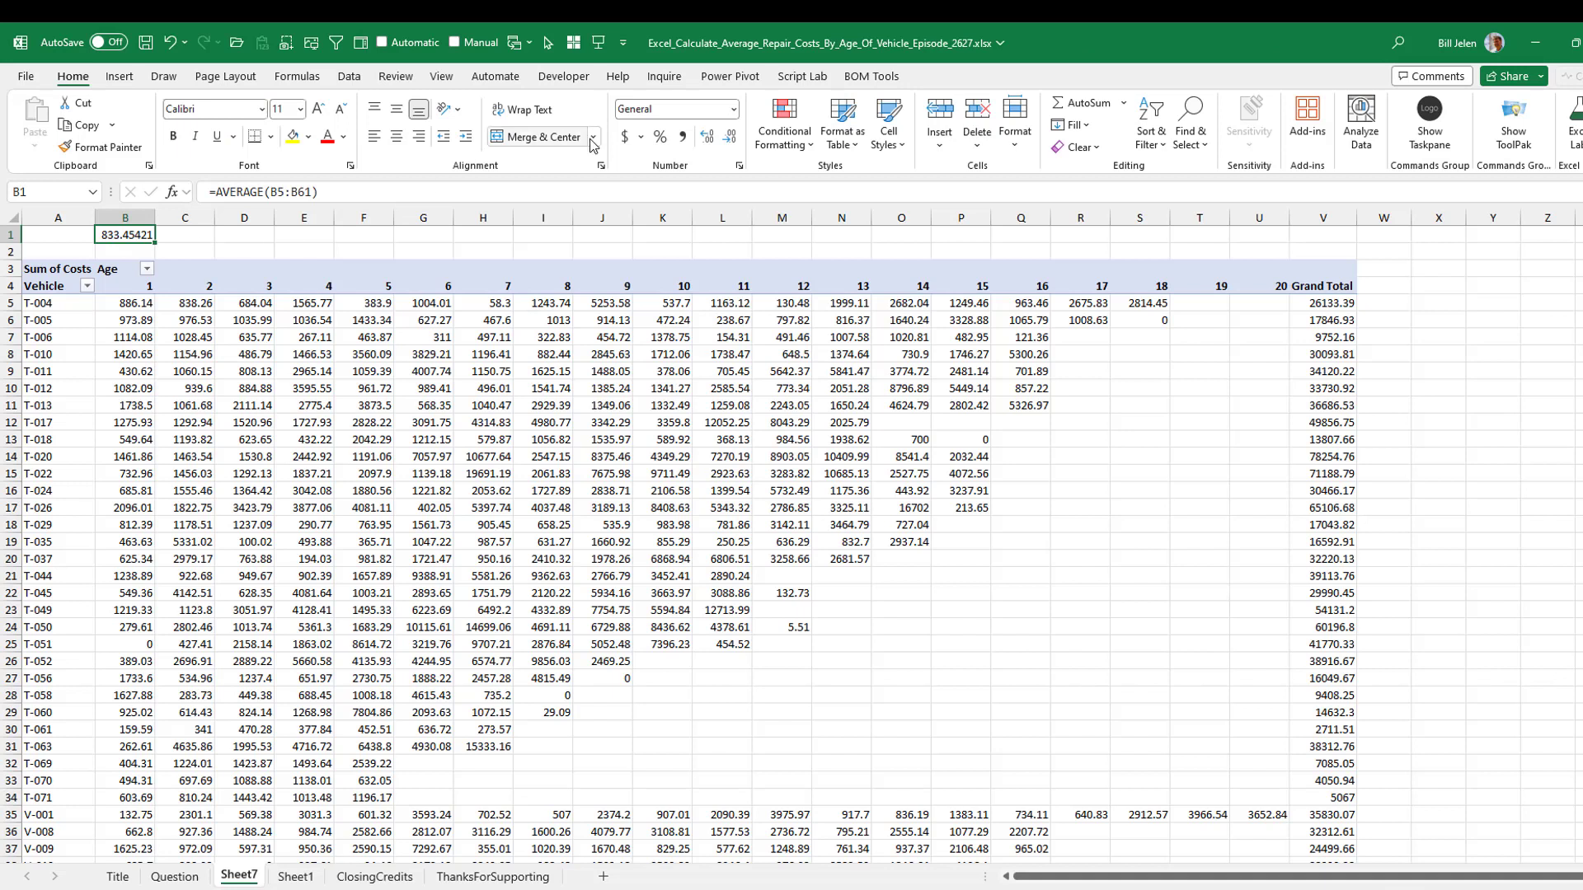
# Round the B1 average to show 833 and copy it for pasting across to column U.
pyautogui.click(730, 137)
pyautogui.click(730, 137)
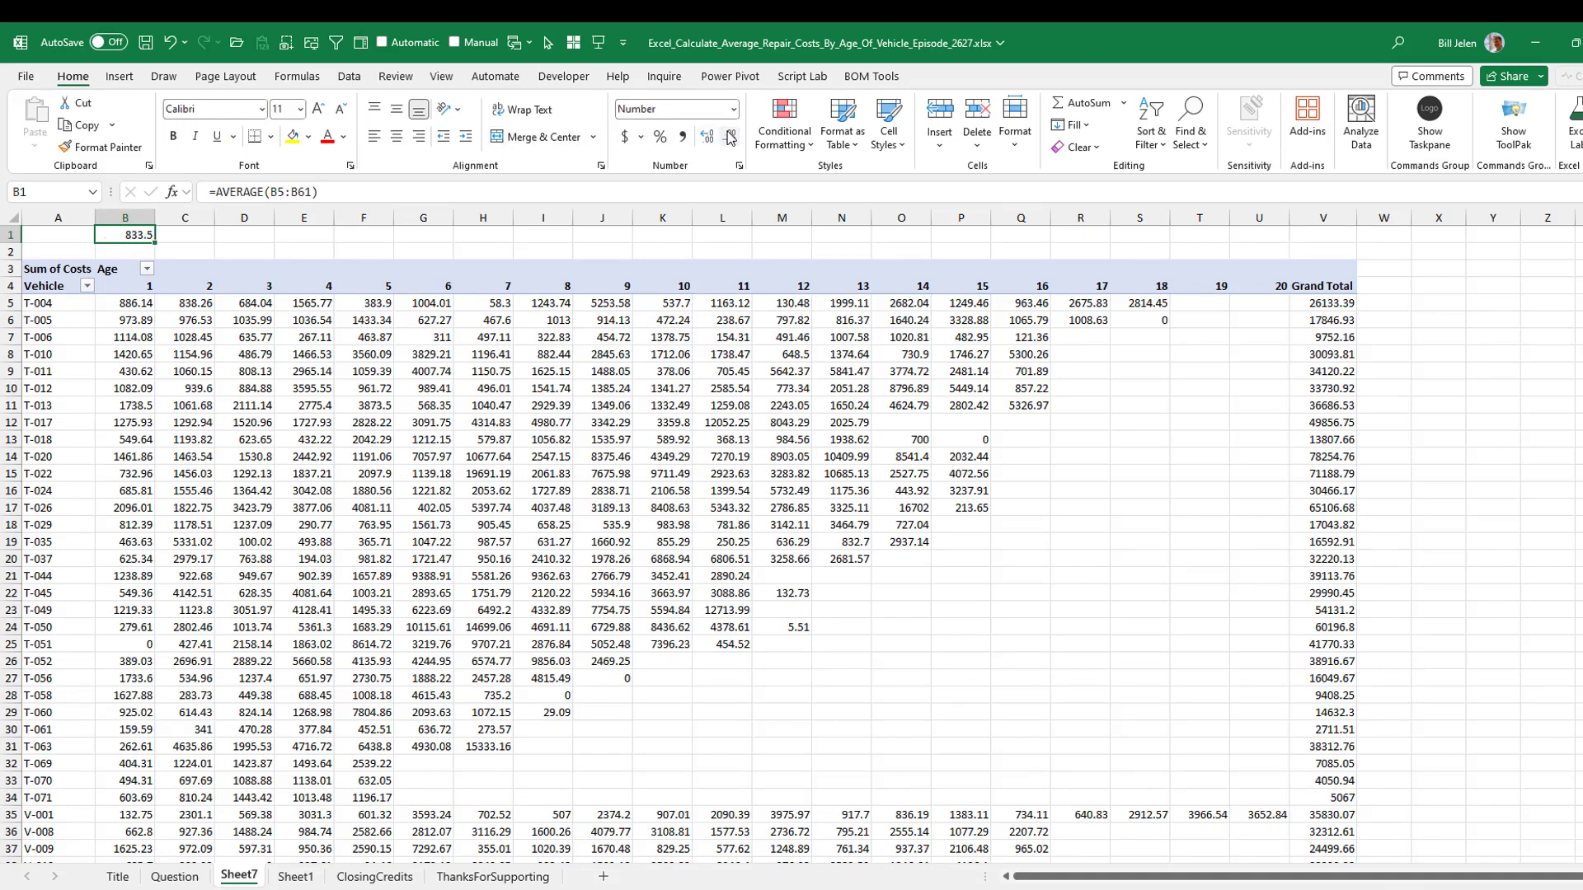
pyautogui.hotkey('ctrl', 'c')
pyautogui.hotkey('shift', 'Right')
pyautogui.hotkey('shift', 'Right')
pyautogui.hotkey('shift', 'Right')
pyautogui.hotkey('shift', 'Right')
pyautogui.hotkey('shift', 'Right')
pyautogui.hotkey('shift', 'Right')
pyautogui.hotkey('shift', 'Right')
pyautogui.hotkey('shift', 'Right')
pyautogui.hotkey('shift', 'Right')
pyautogui.hotkey('shift', 'Right')
pyautogui.hotkey('shift', 'Right')
pyautogui.hotkey('shift', 'Right')
pyautogui.hotkey('shift', 'Right')
pyautogui.hotkey('shift', 'Right')
pyautogui.hotkey('shift', 'Right')
pyautogui.hotkey('shift', 'Right')
pyautogui.hotkey('shift', 'Right')
pyautogui.hotkey('shift', 'Right')
pyautogui.hotkey('shift', 'Right')
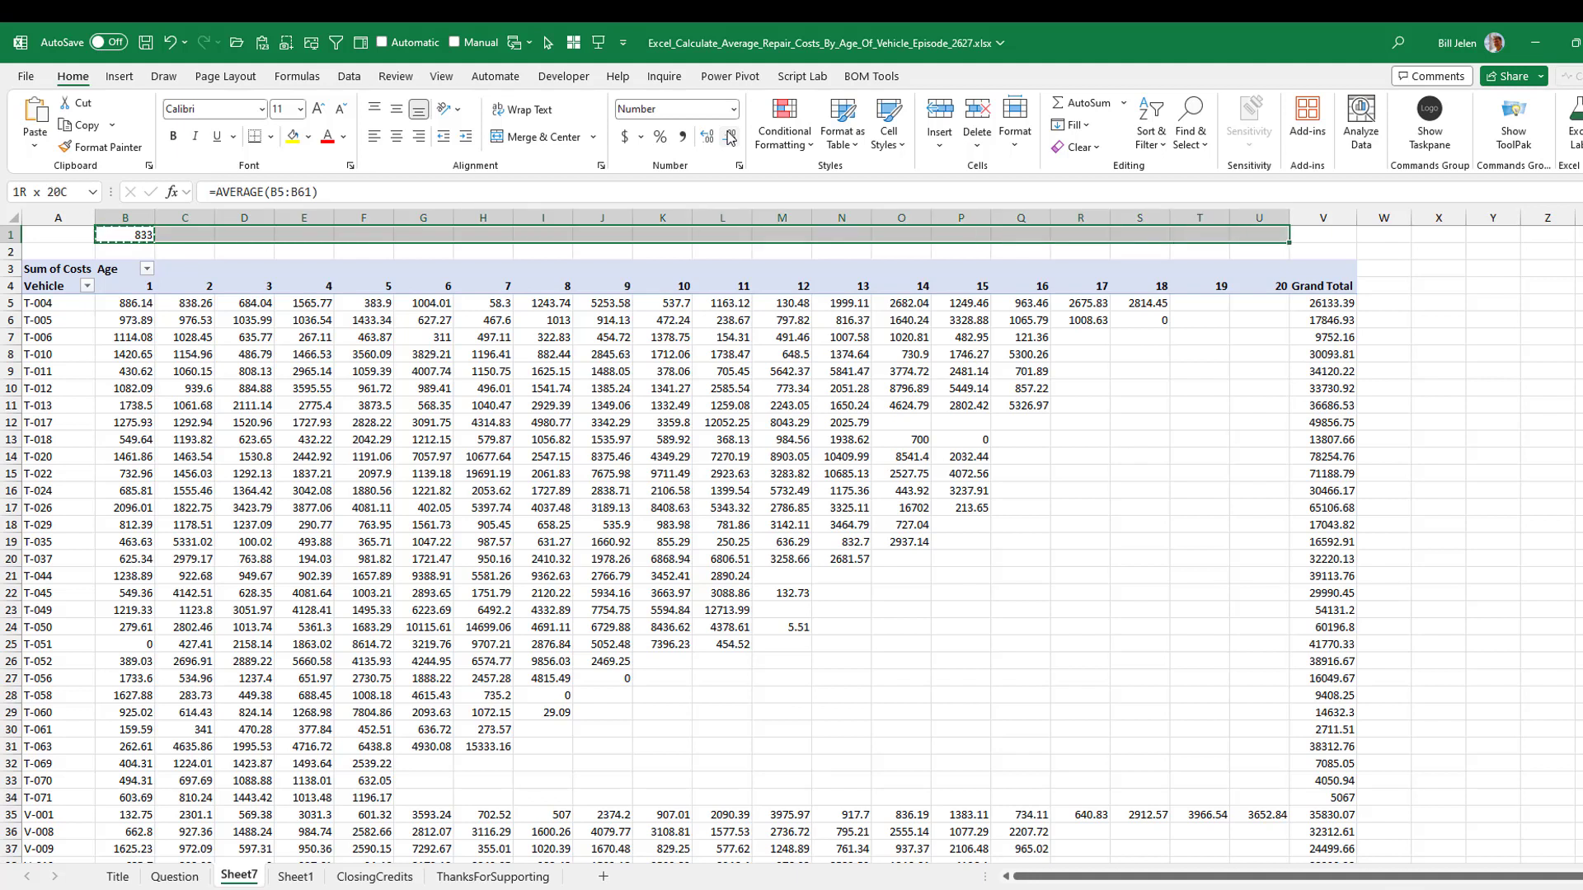
# Paste the AVERAGE formula across C1:U1, giving per-age averages from 833 up to 3653.
pyautogui.hotkey('ctrl', 'v')
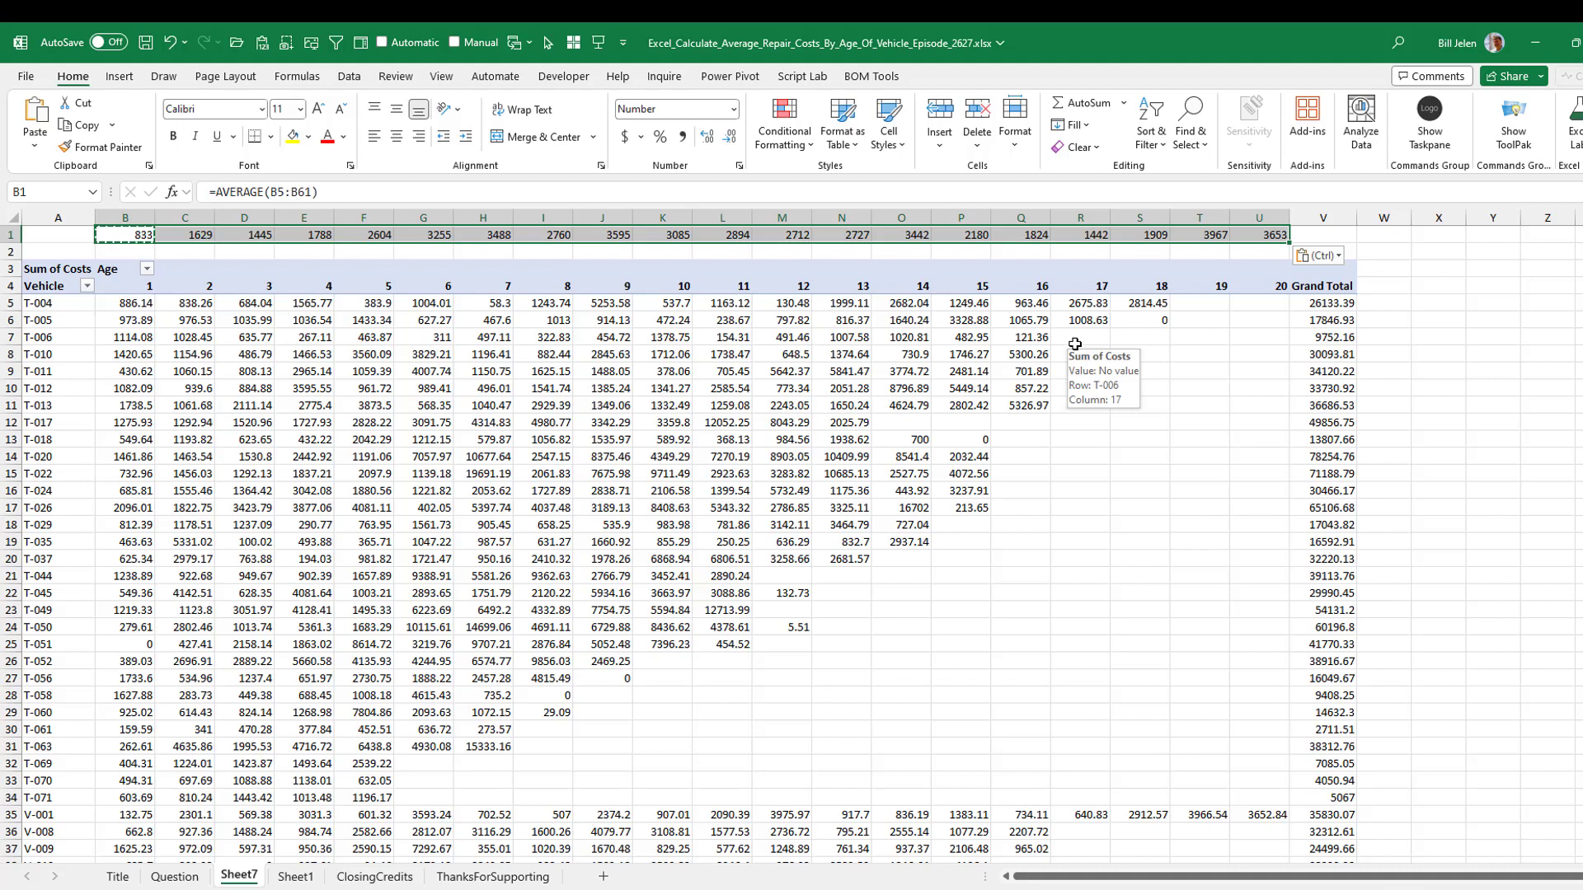
# Switch to the ClosingCredits sheet with the host and credits card.
pyautogui.click(374, 877)
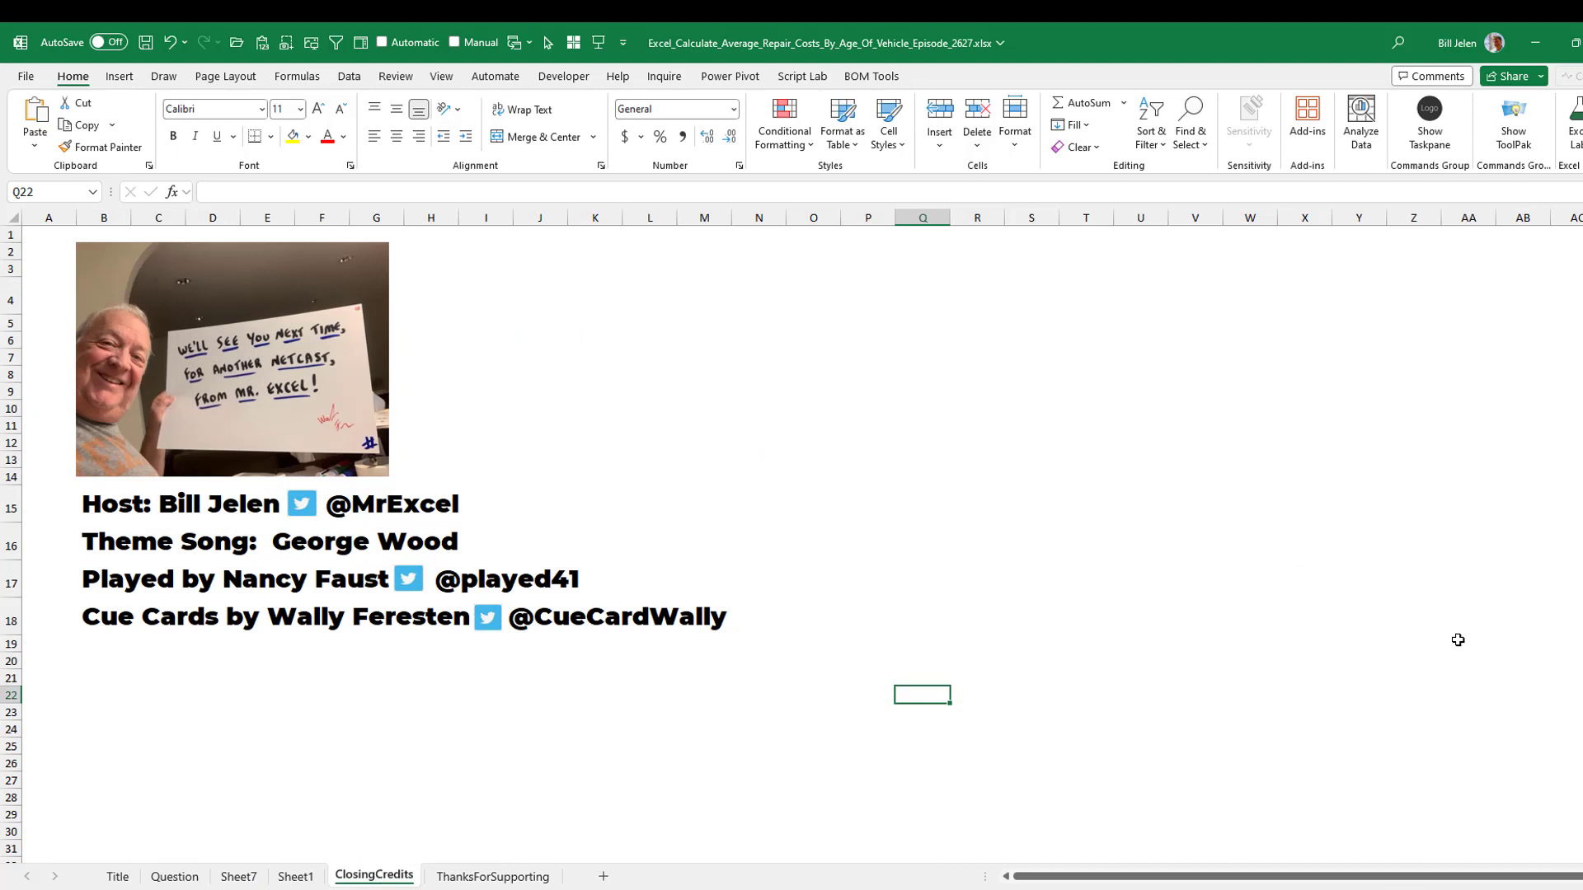